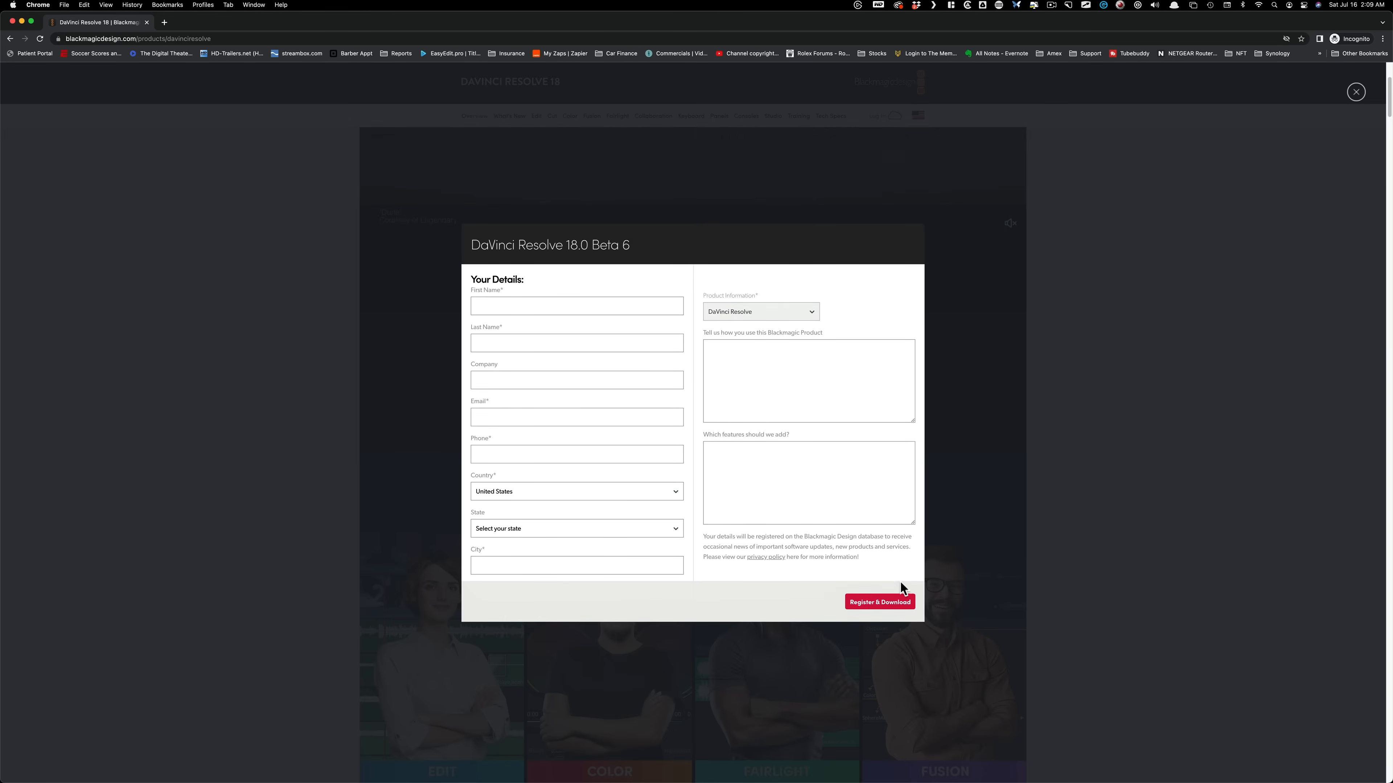
- Dismiss the DaVinci Resolve download registration form and launch DaVinci Resolve to its project manager
left_click(327, 357)
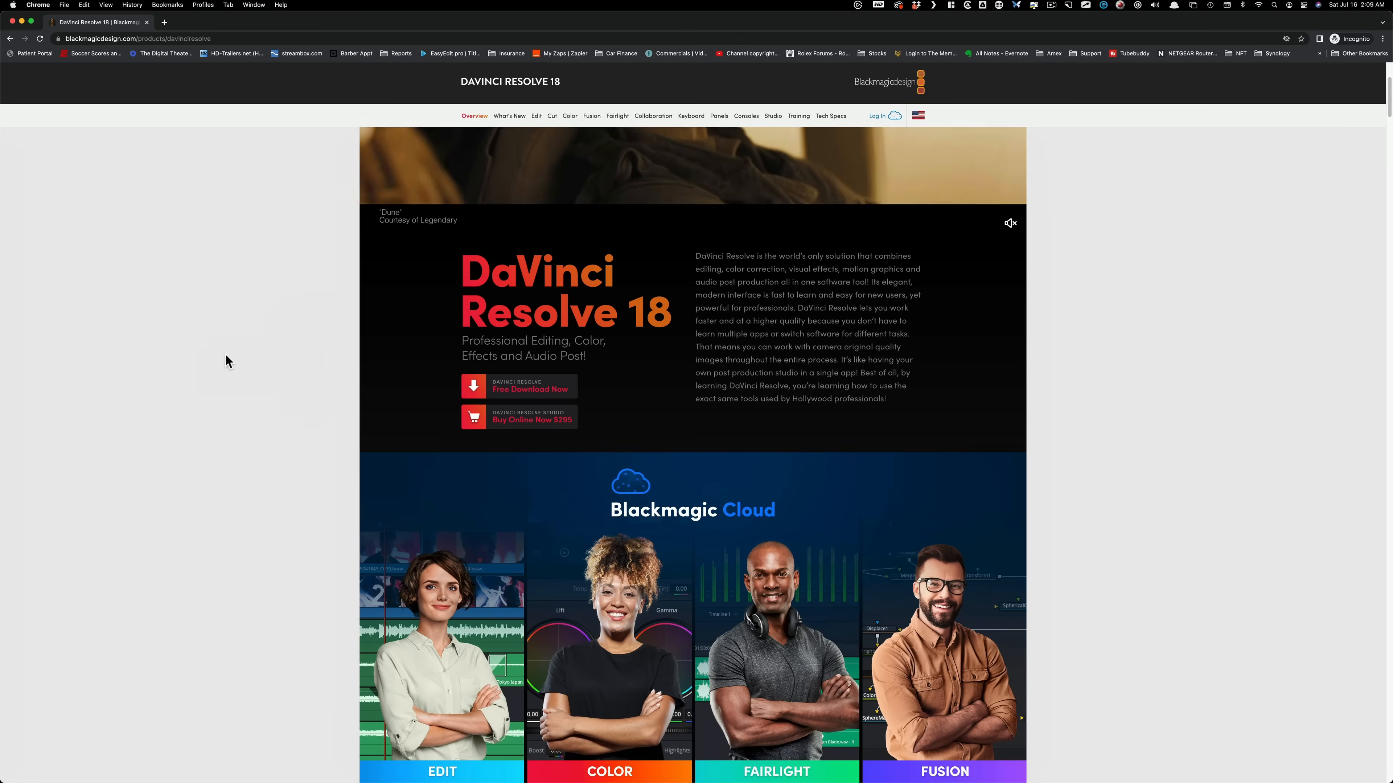
key("alt+space")
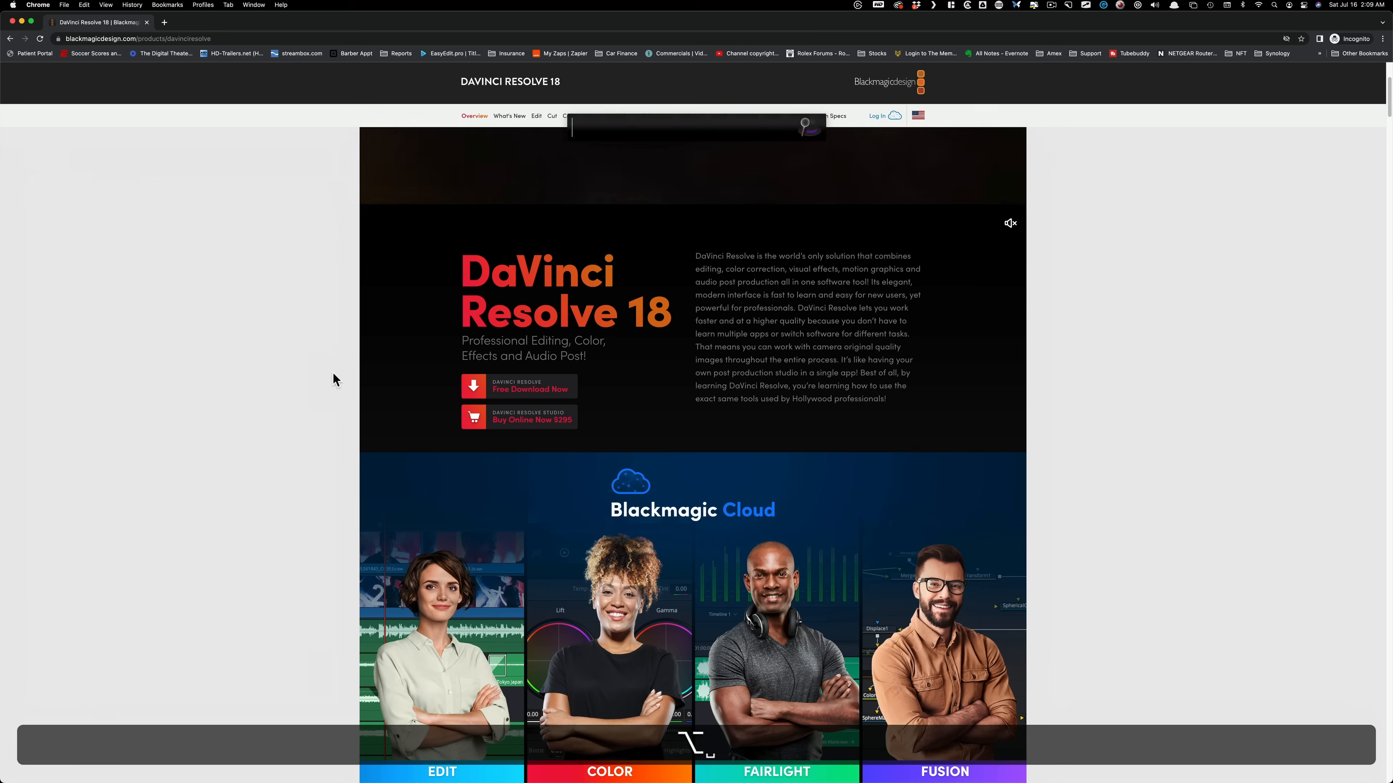
type("re")
key("Return")
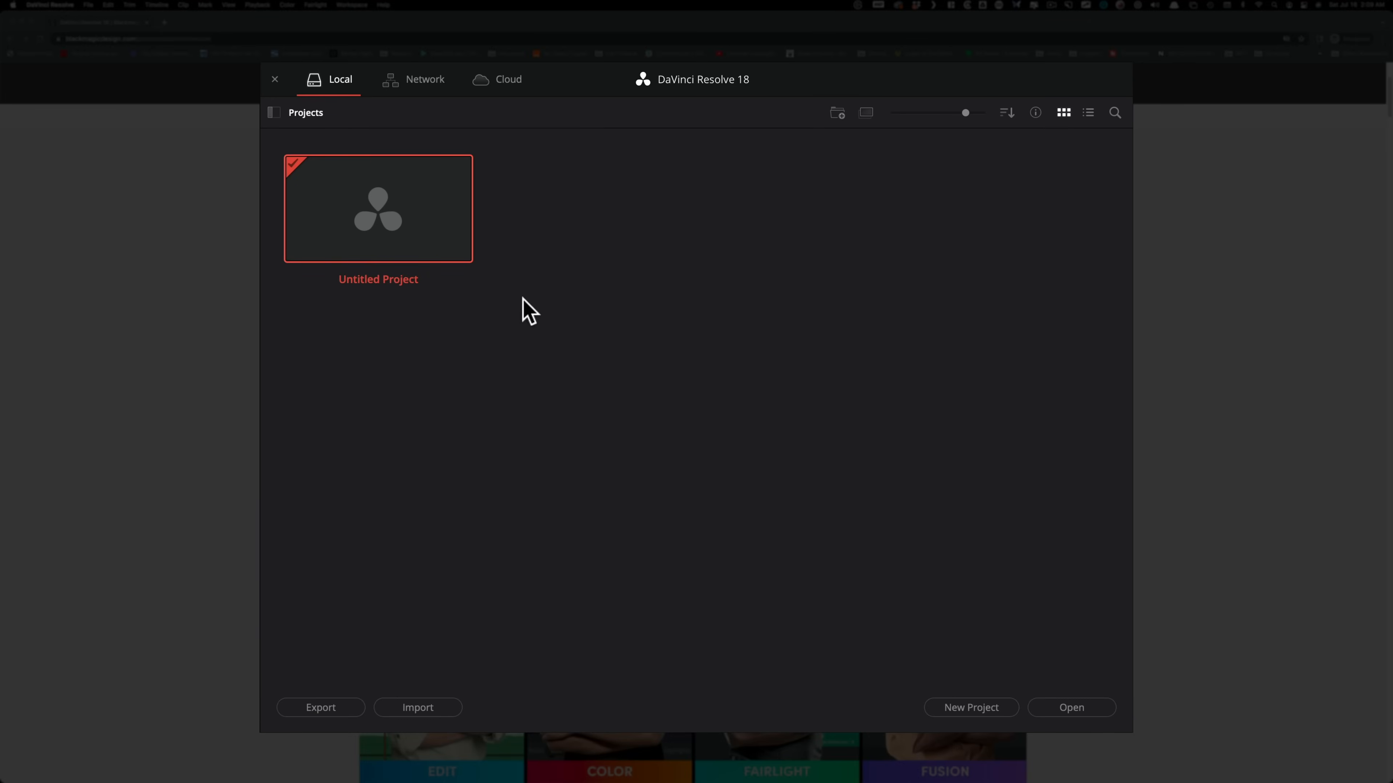
mouse_move(788, 70)
left_mouse_down()
mouse_move(809, 65)
mouse_move(801, 53)
left_mouse_up()
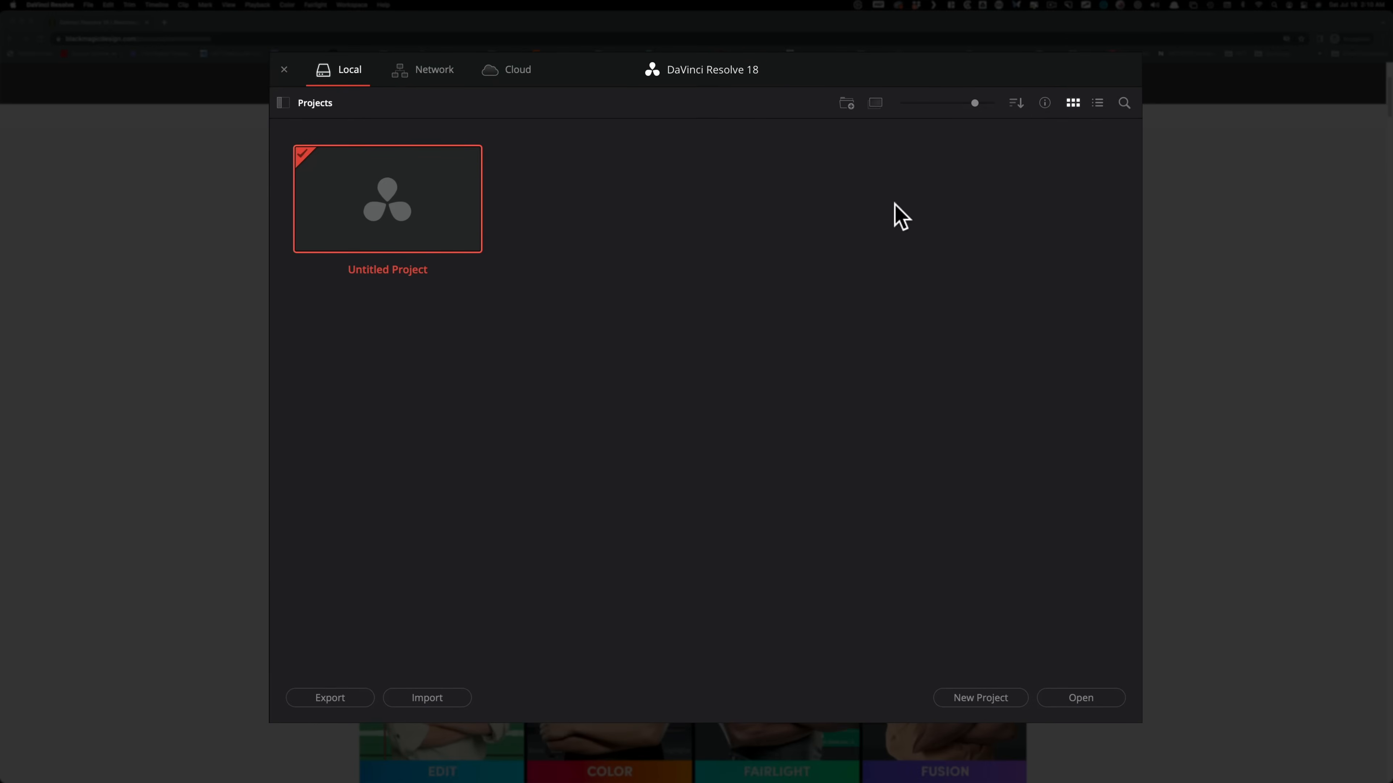
- Show the local project libraries and examine the Create and Connect options for adding a project library
left_click(282, 103)
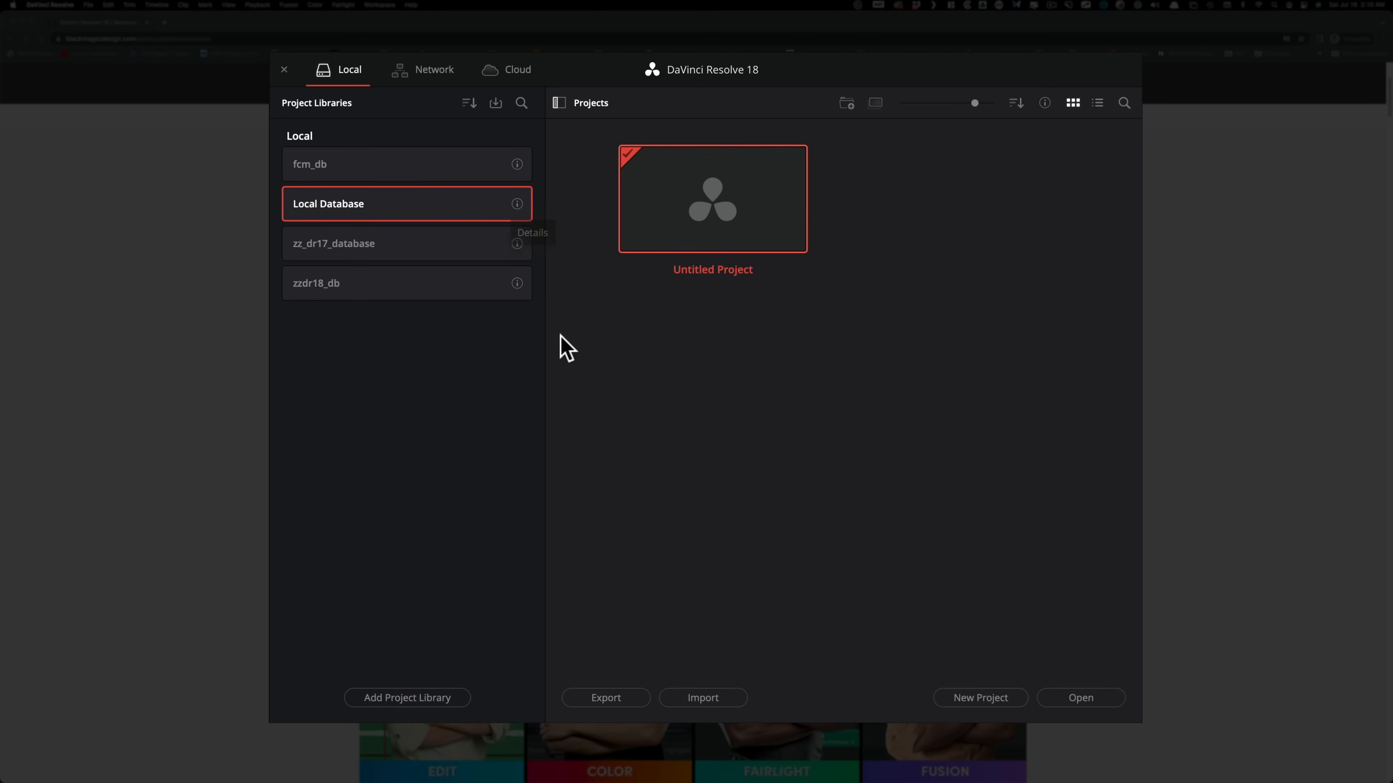
left_click(466, 425)
left_click(431, 697)
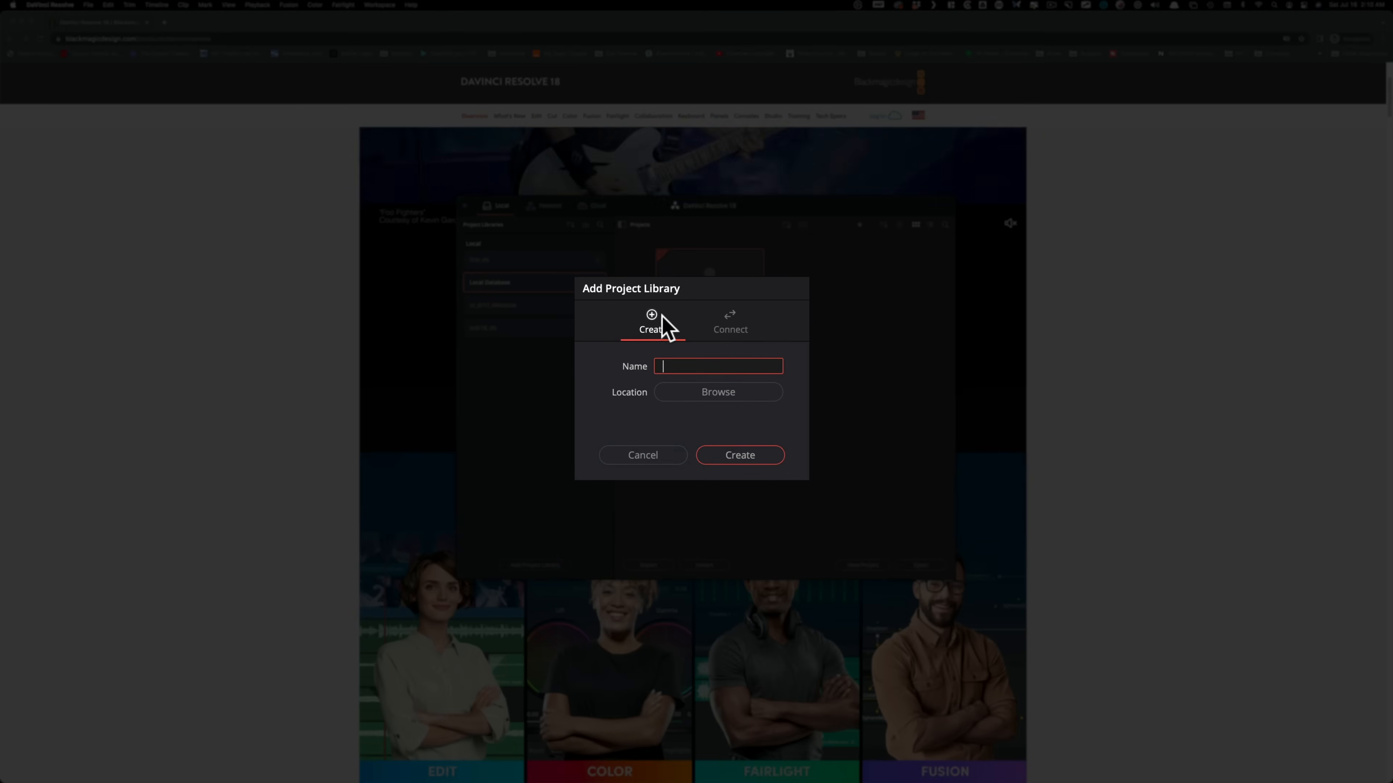
left_click(682, 321)
left_click(729, 324)
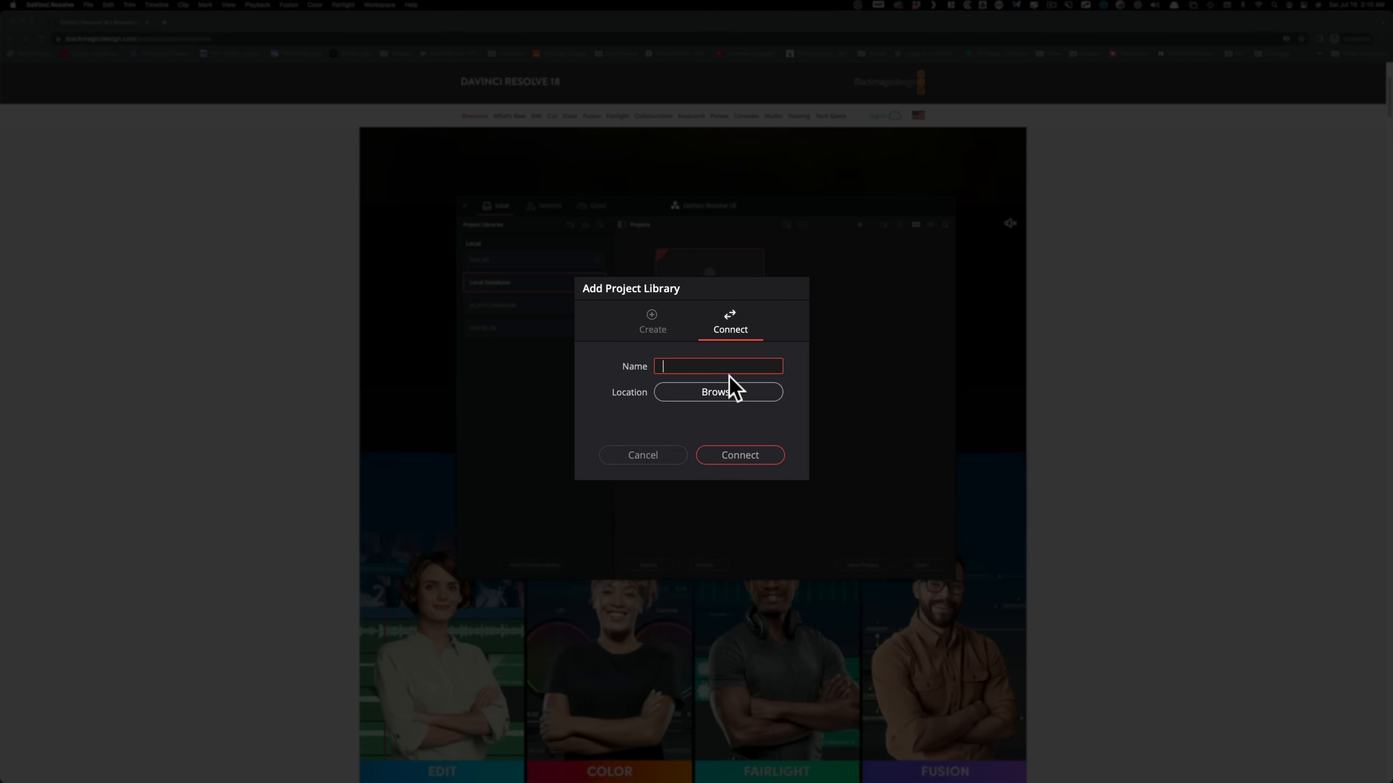
left_click(685, 321)
left_click(652, 323)
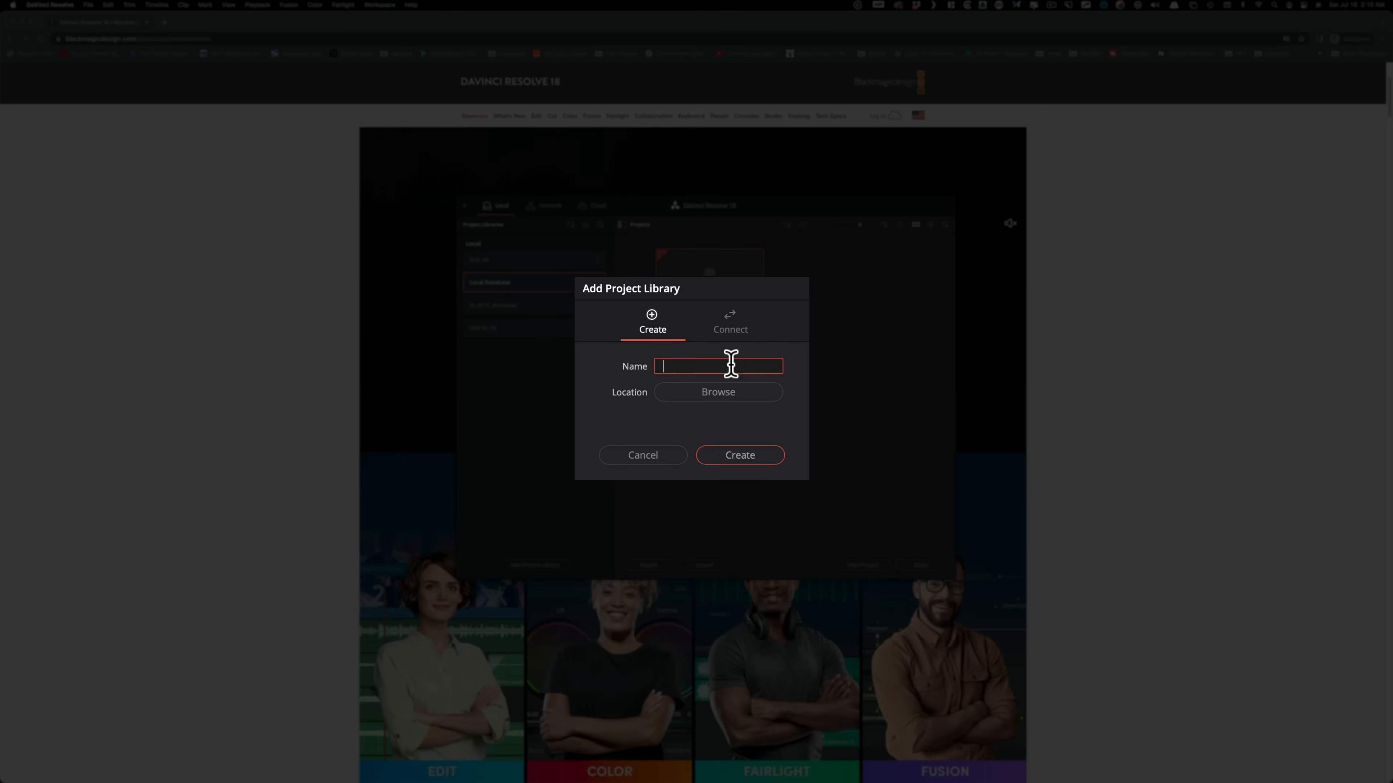
left_click(701, 367)
type("dr")
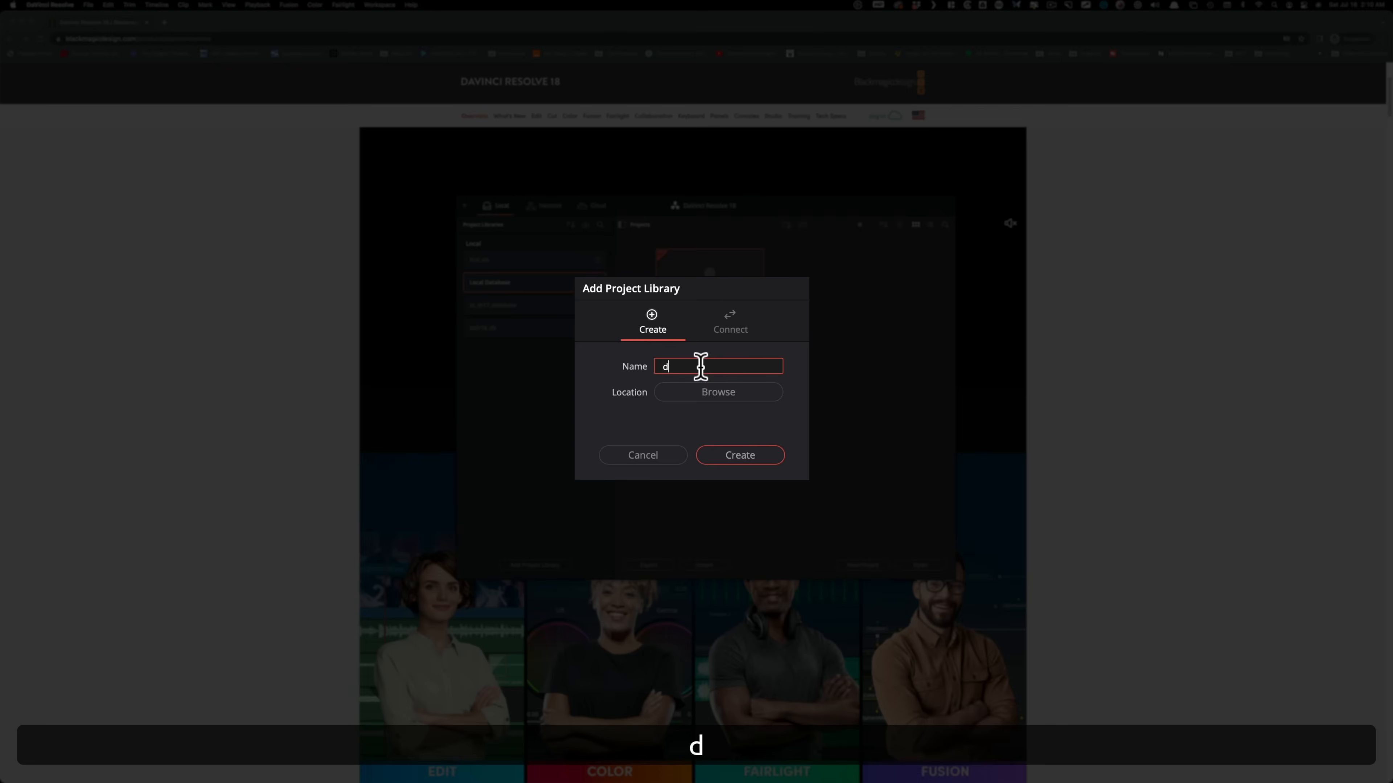
type("_18")
left_click(695, 392)
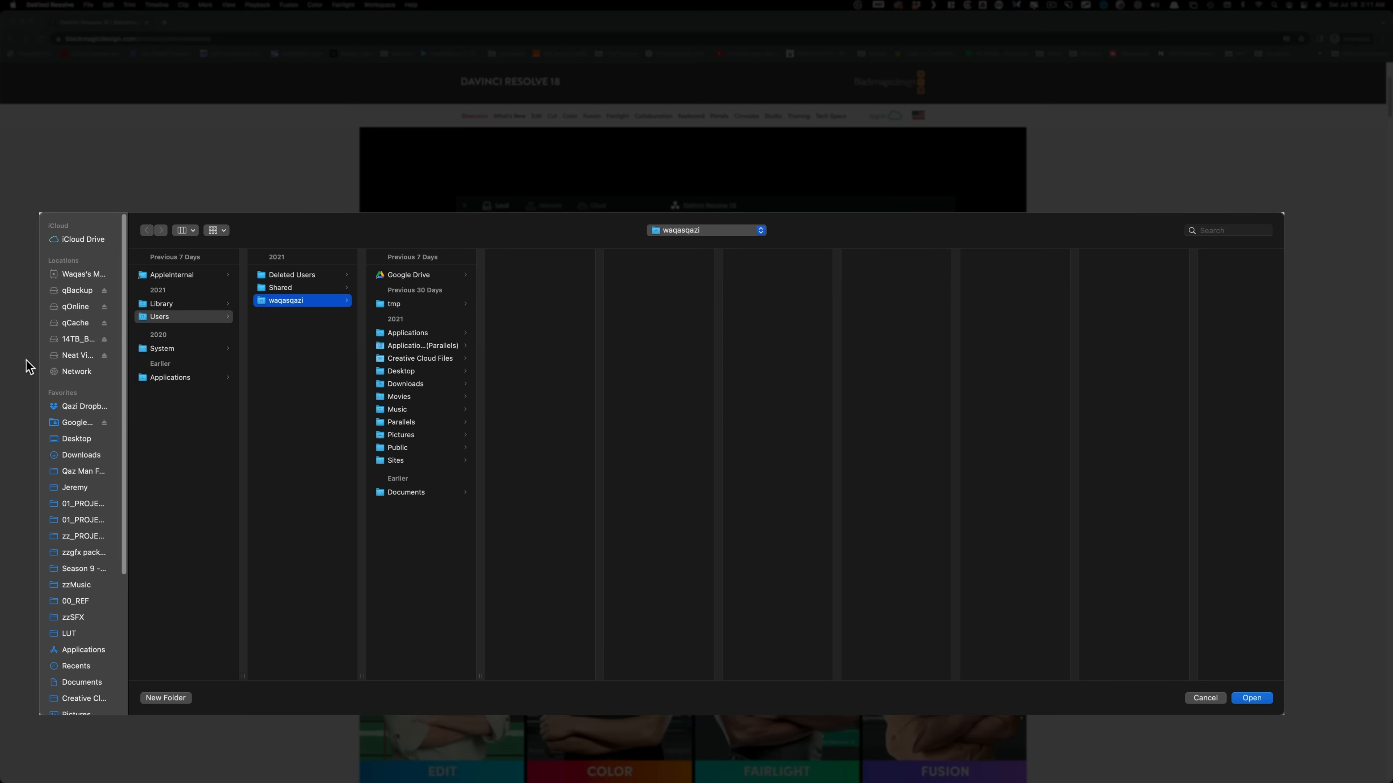
left_click(68, 337)
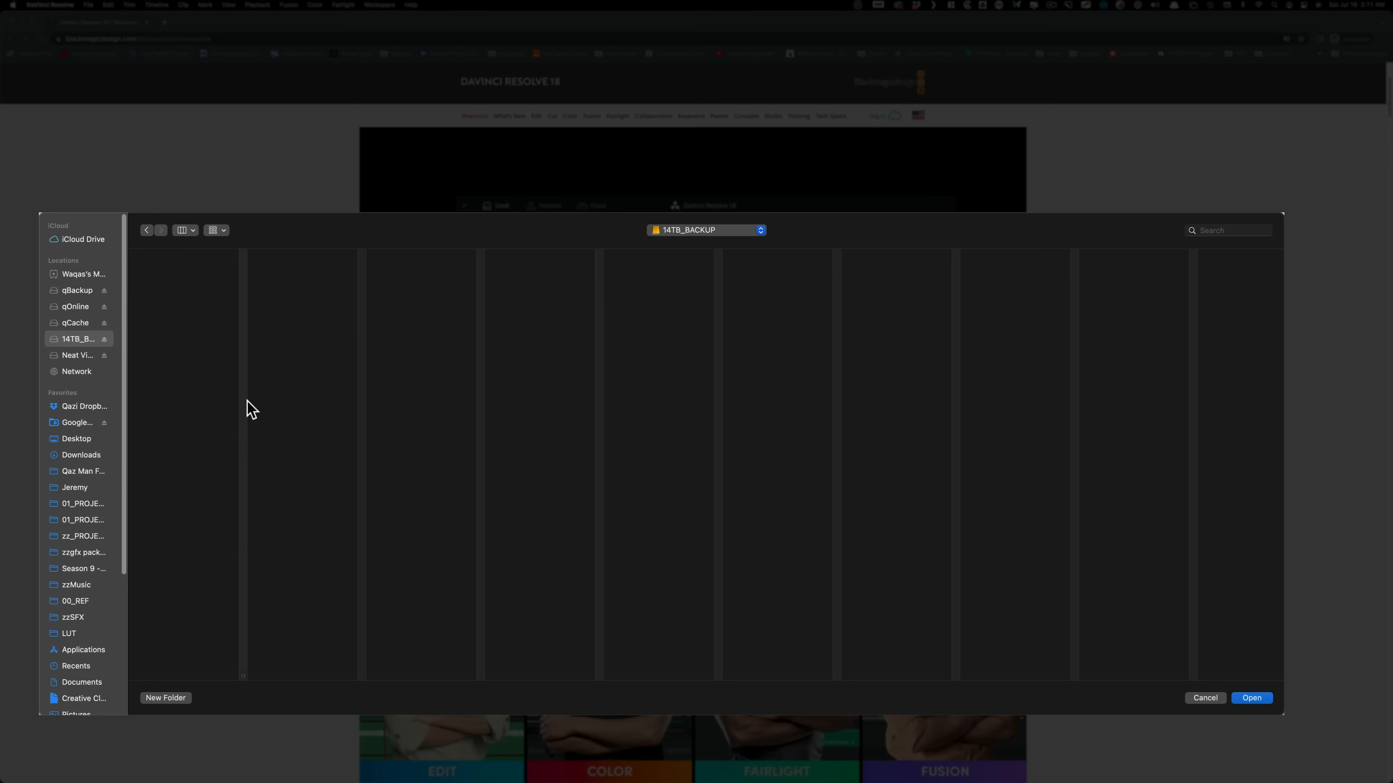
left_click(1205, 698)
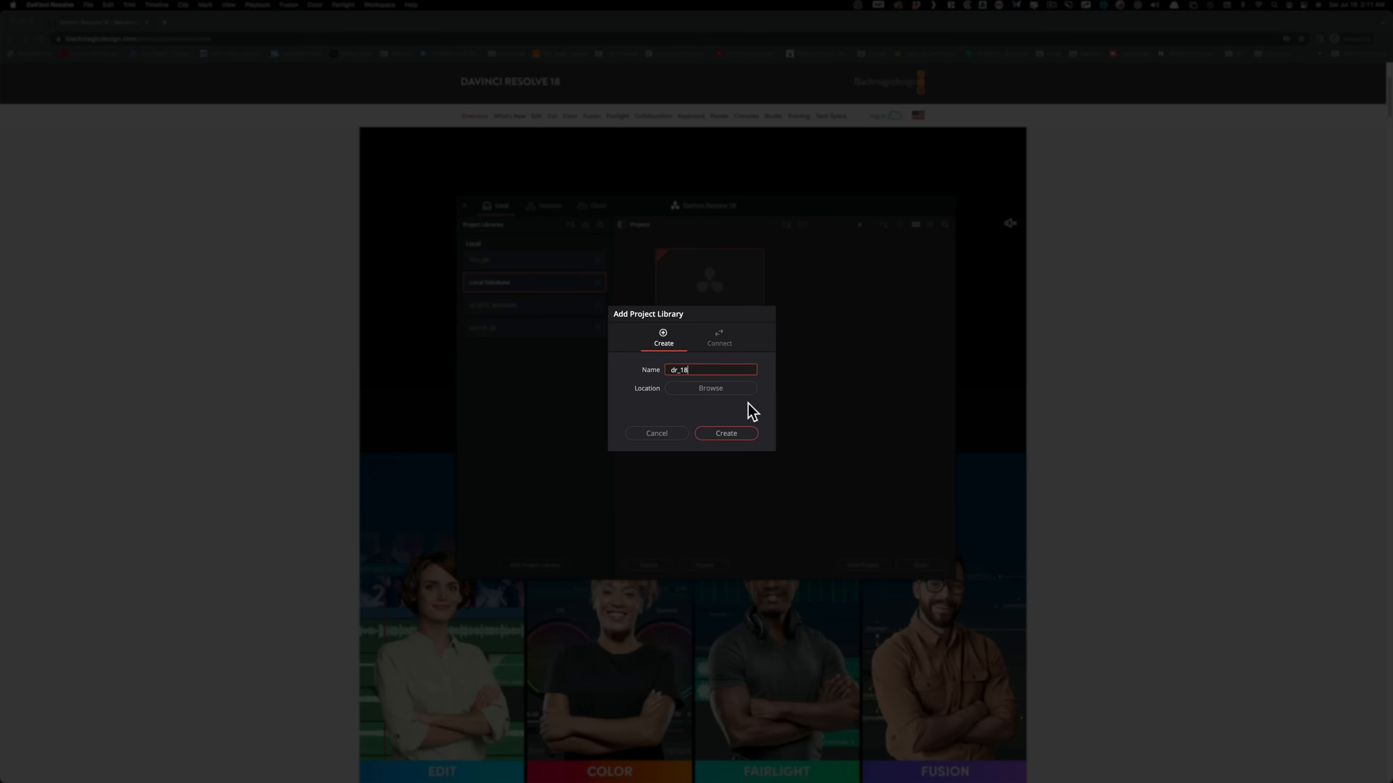
left_click(677, 435)
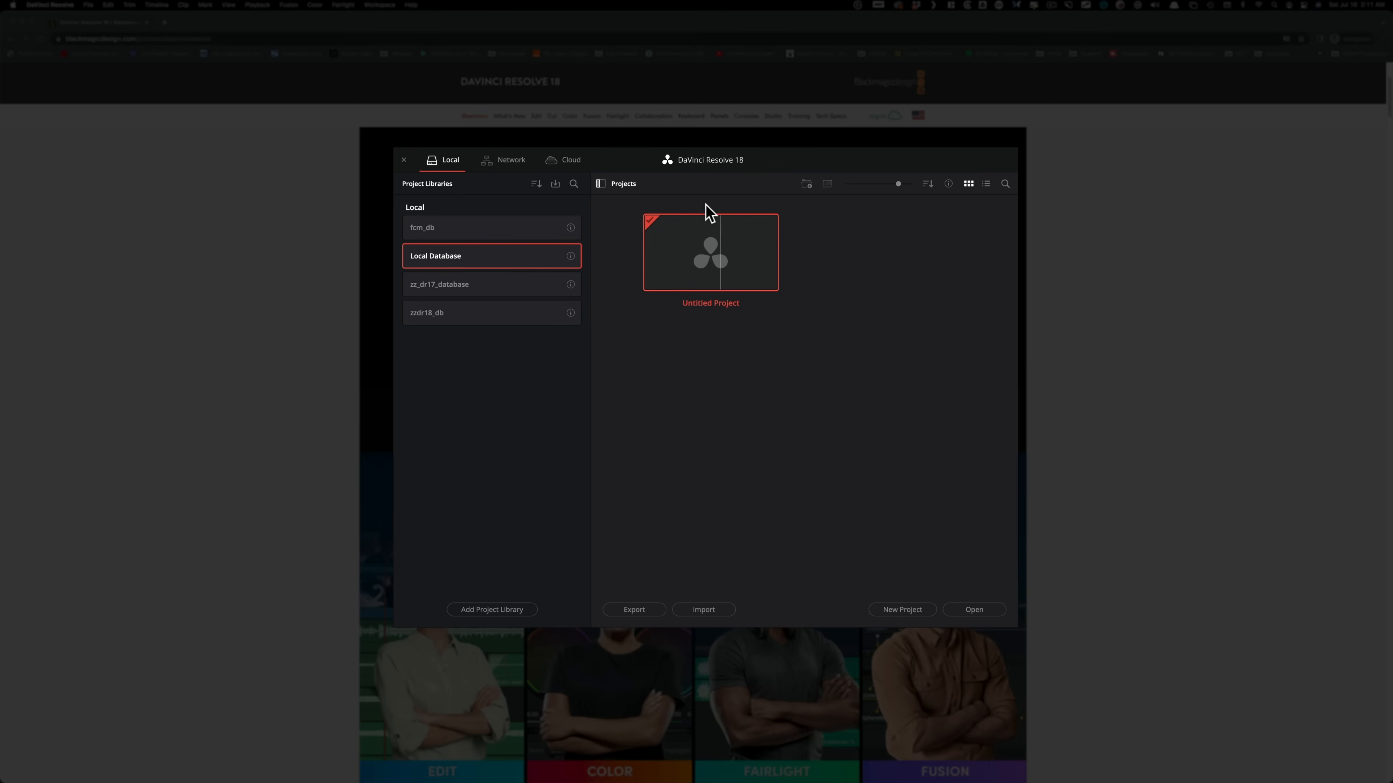
- Open the Untitled Project on the Media page with the floating Scopes window closed
left_click(601, 184)
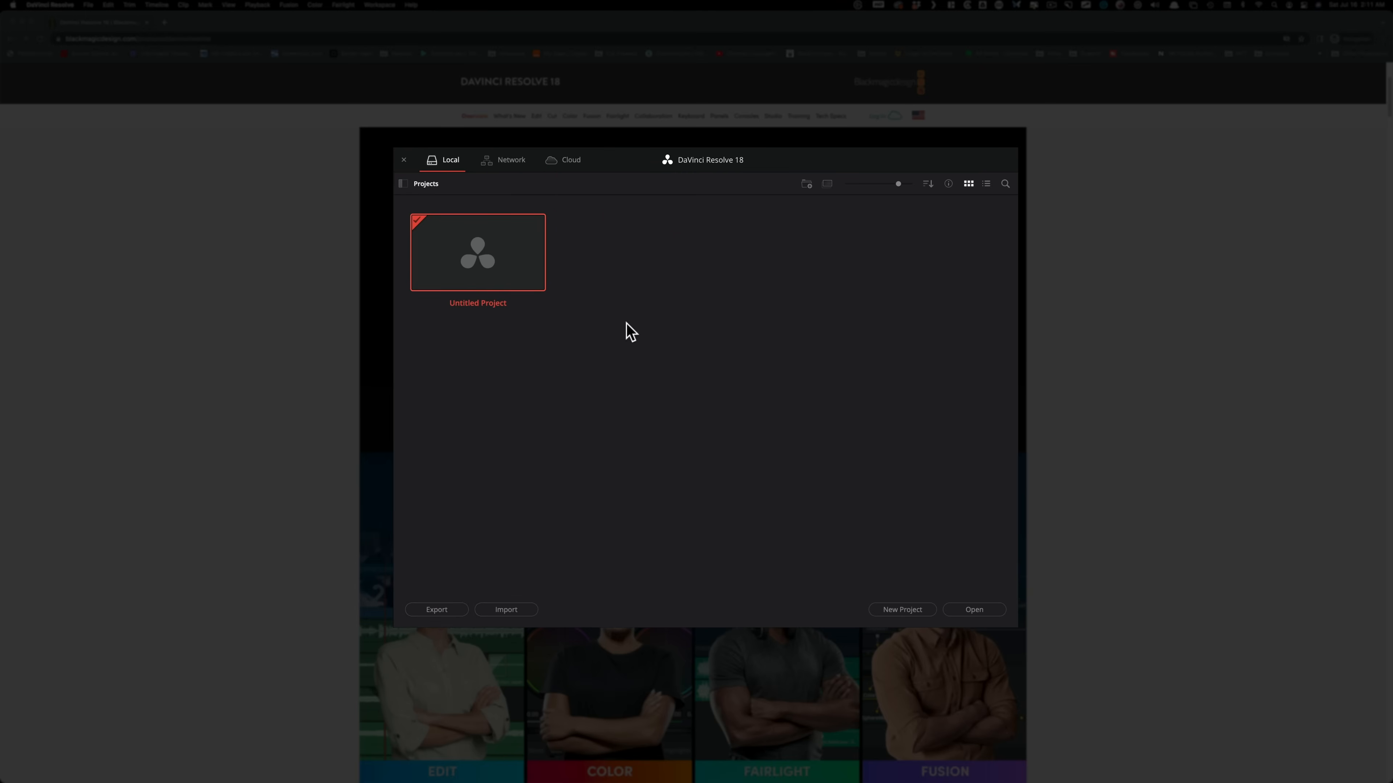
double_click(488, 264)
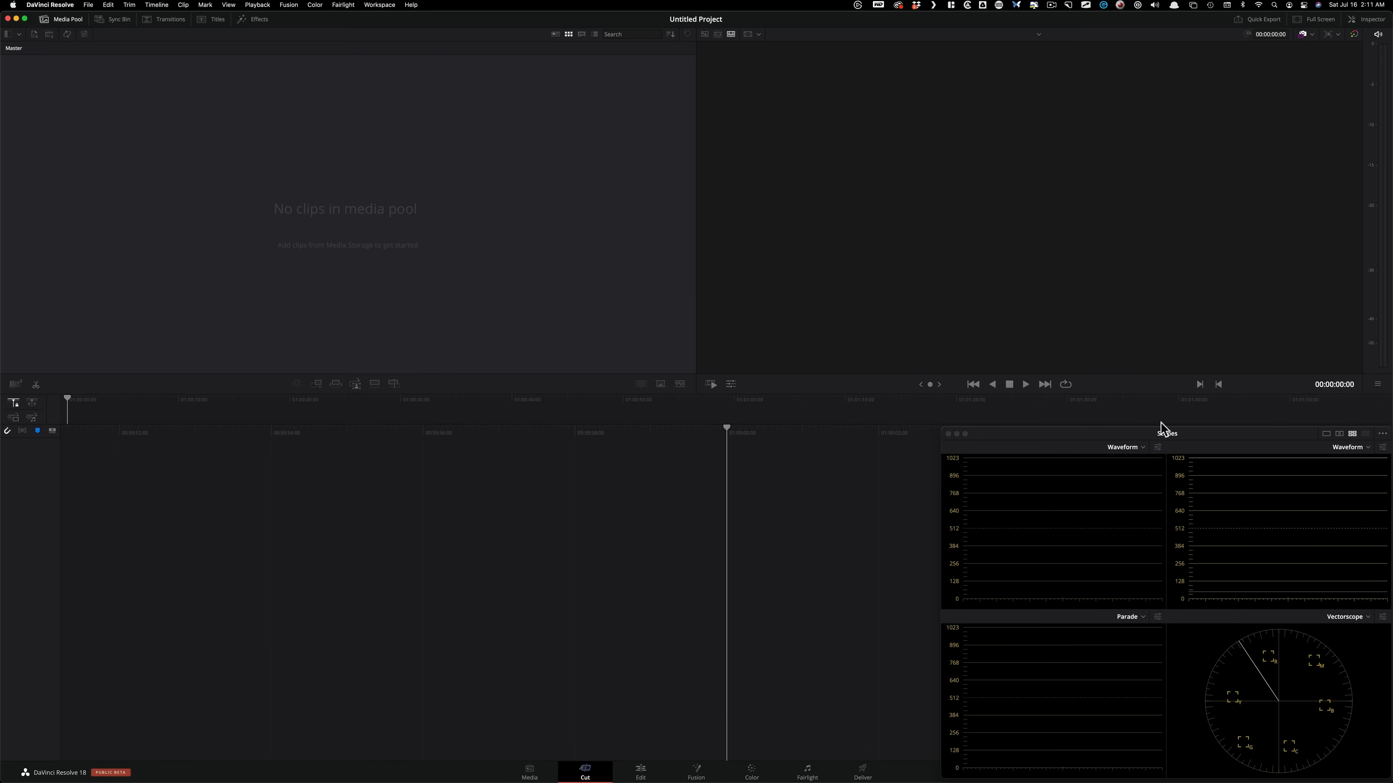
left_click(949, 434)
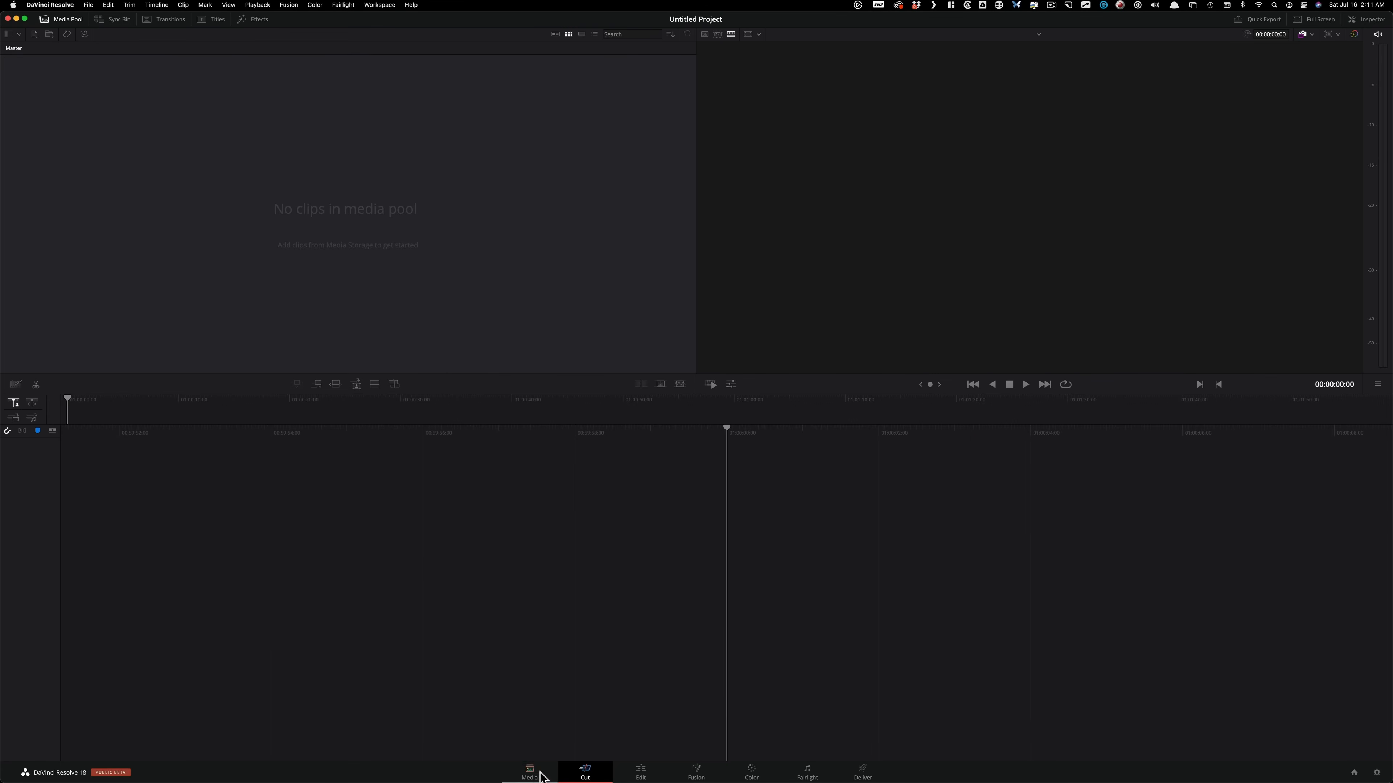
left_click(530, 772)
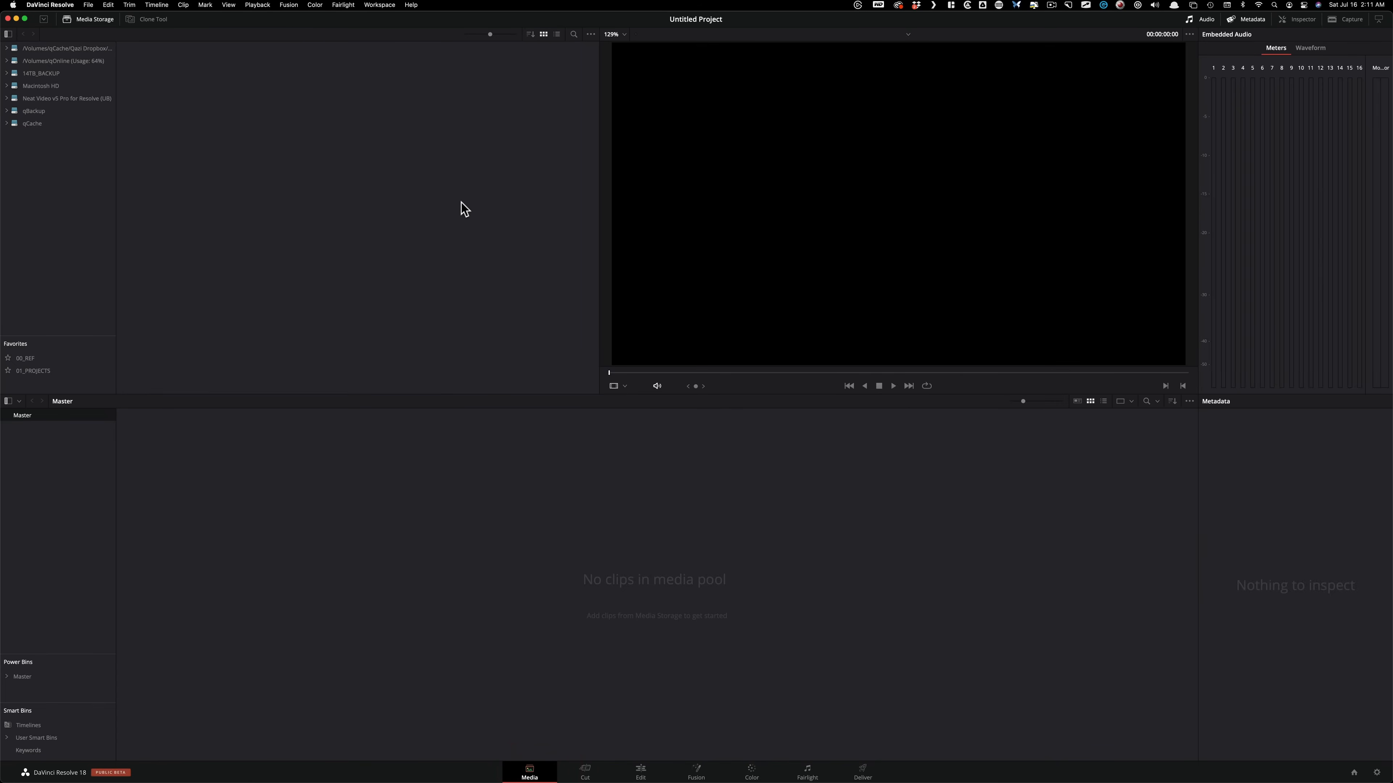
- Review the keyboard layout presets offered in Keyboard Customization
left_click(55, 5)
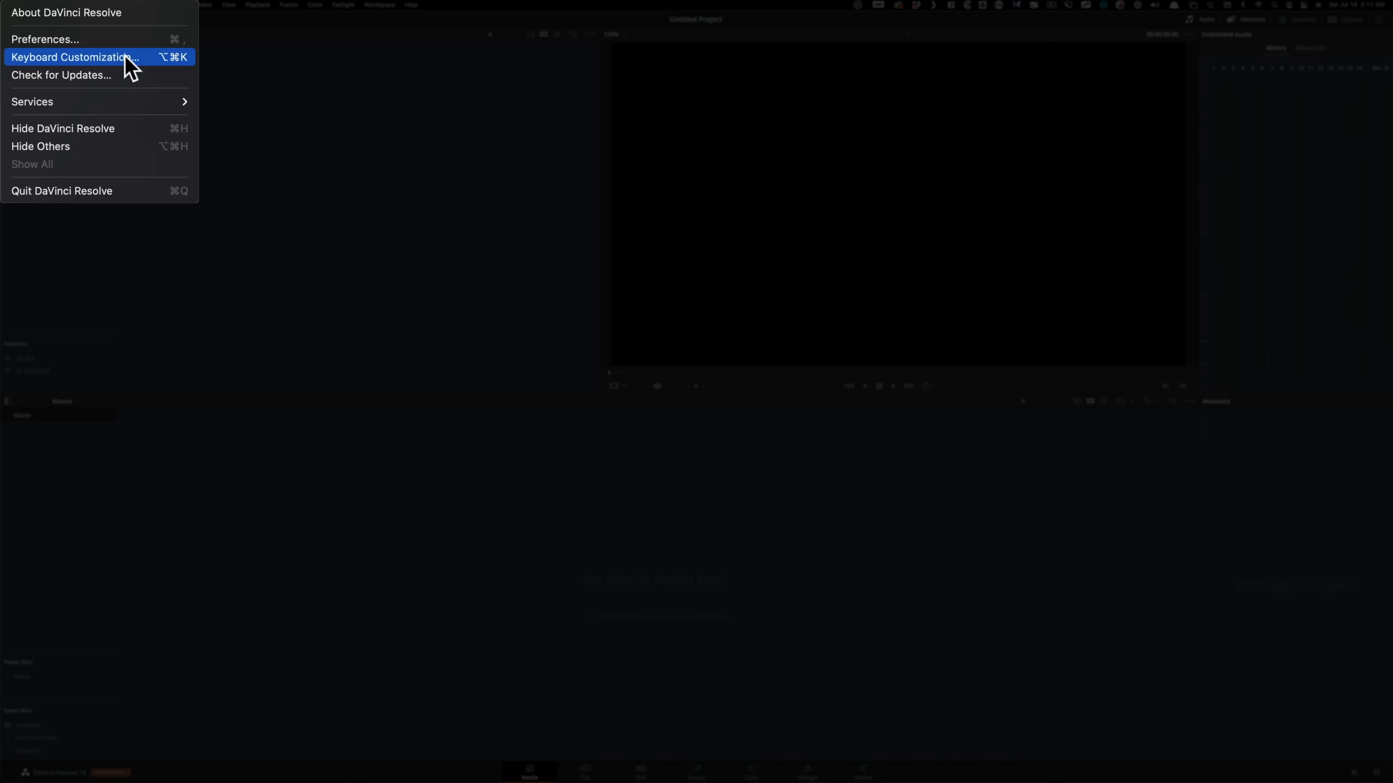
left_click(82, 44)
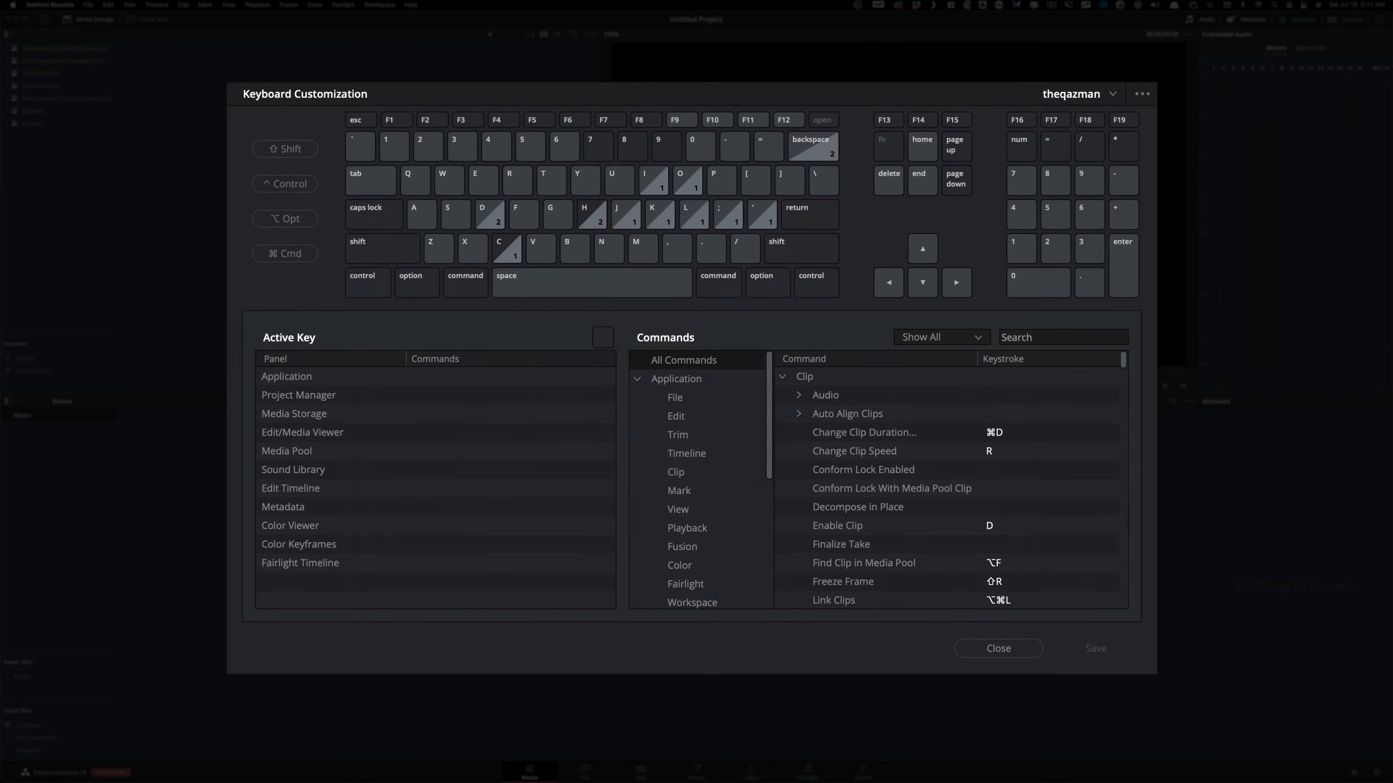
left_click(1112, 93)
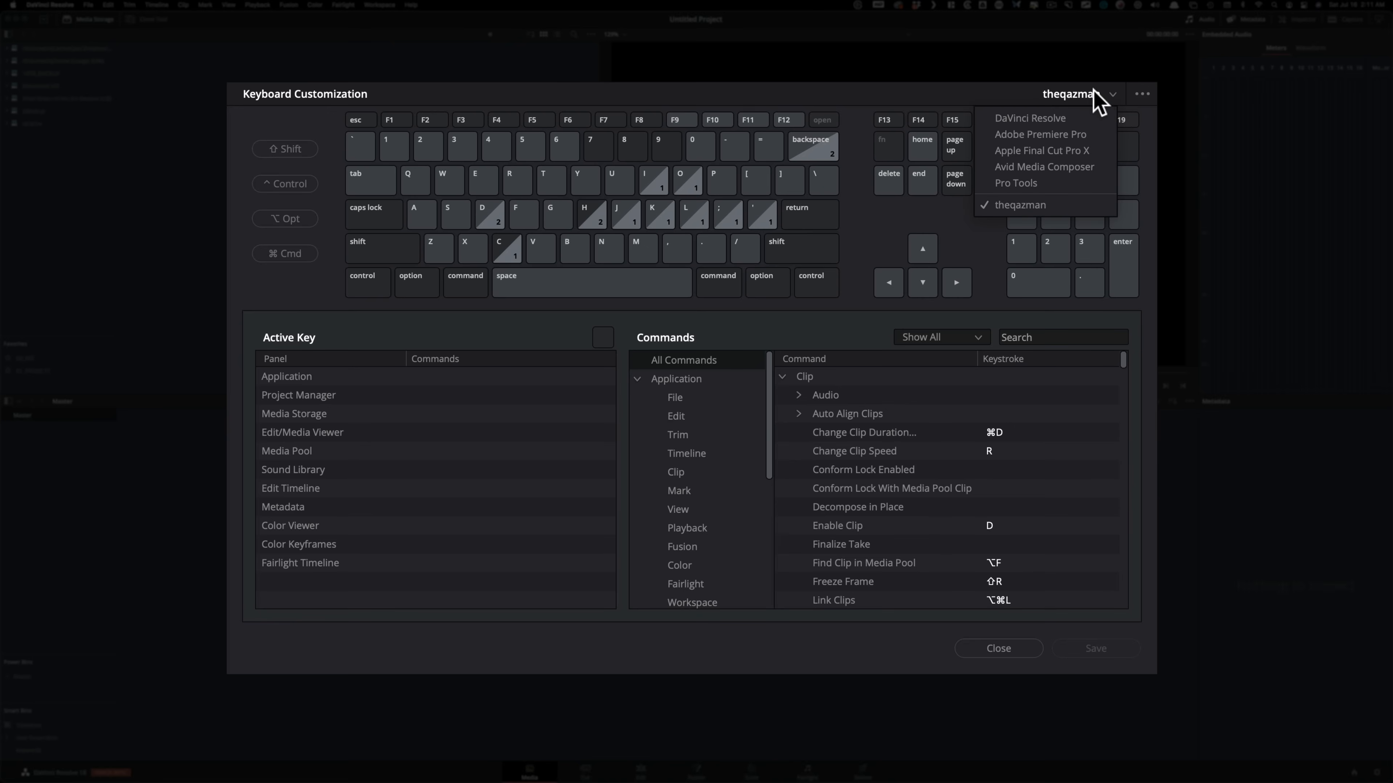
left_click(1107, 91)
left_click(1110, 97)
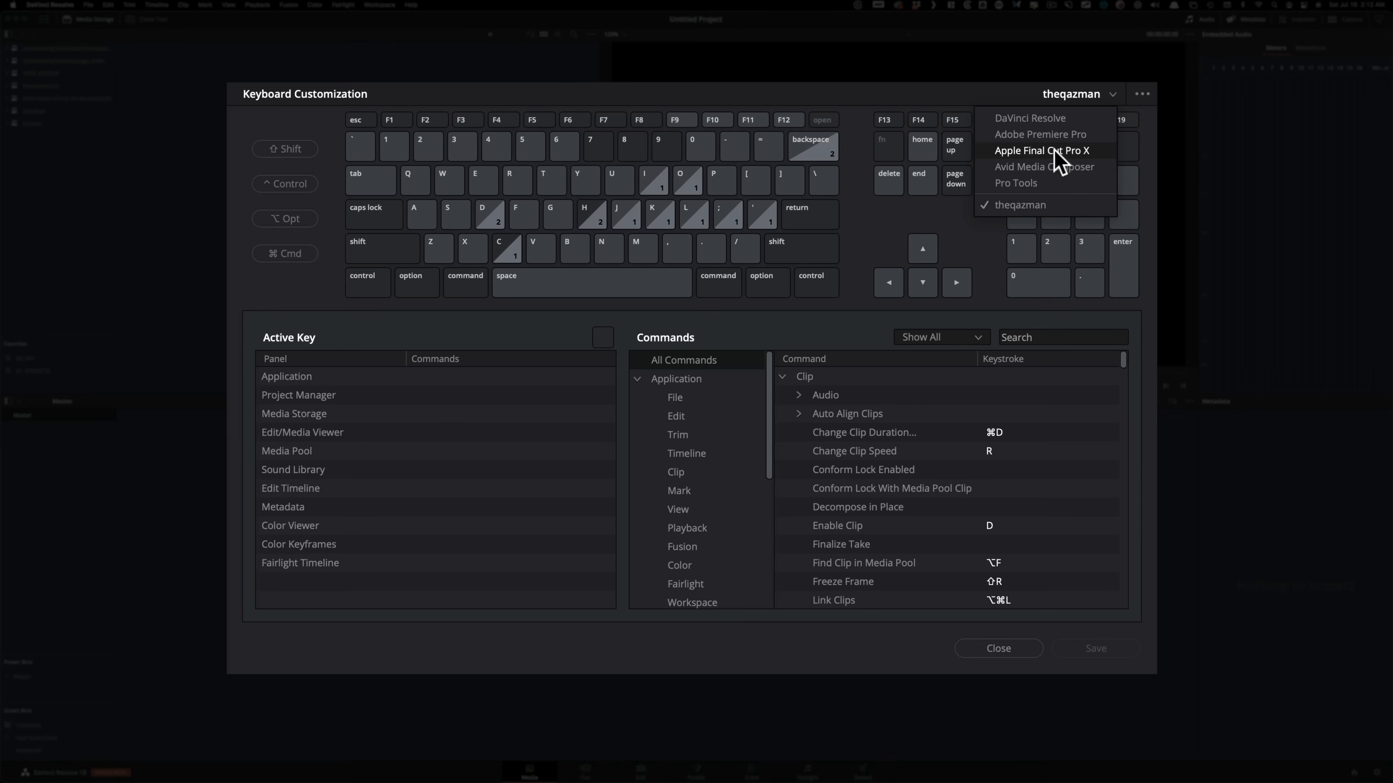
left_click(903, 96)
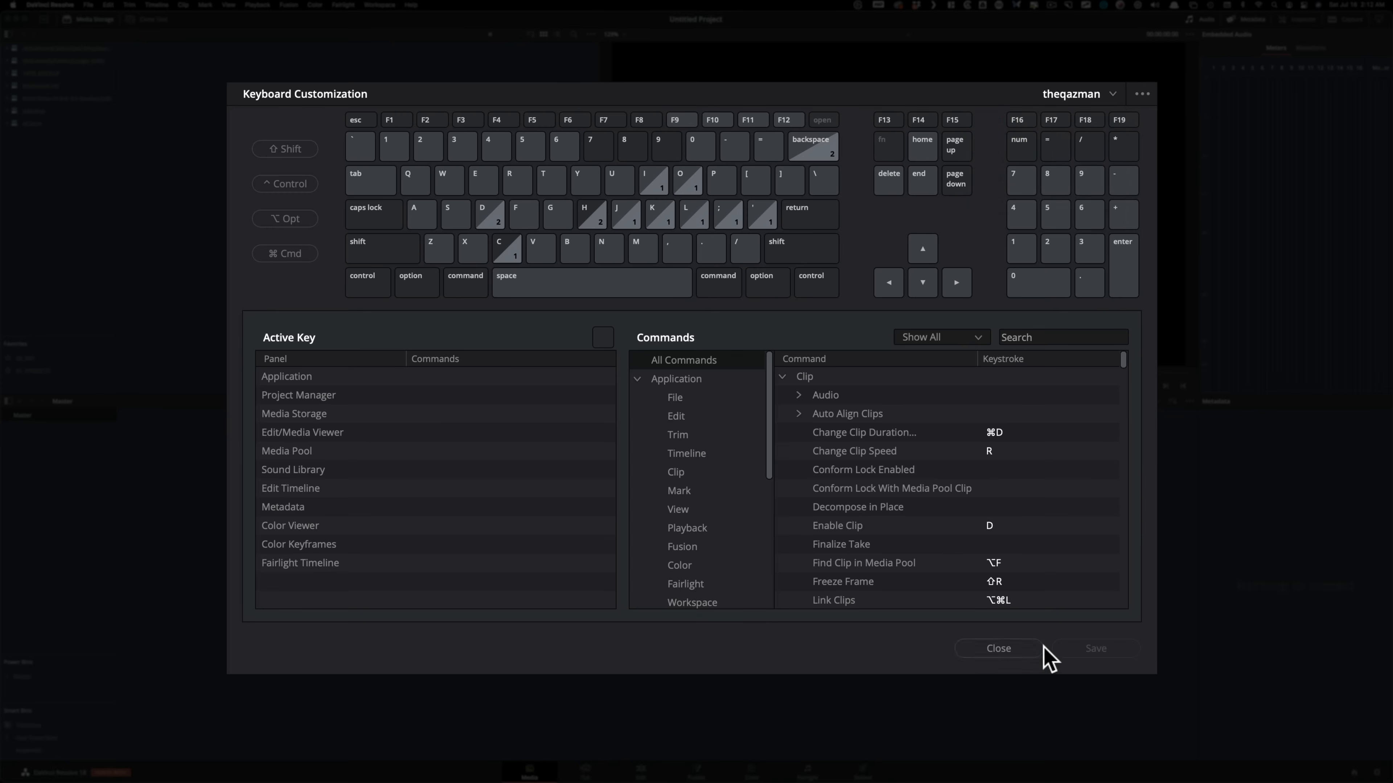
left_click(996, 648)
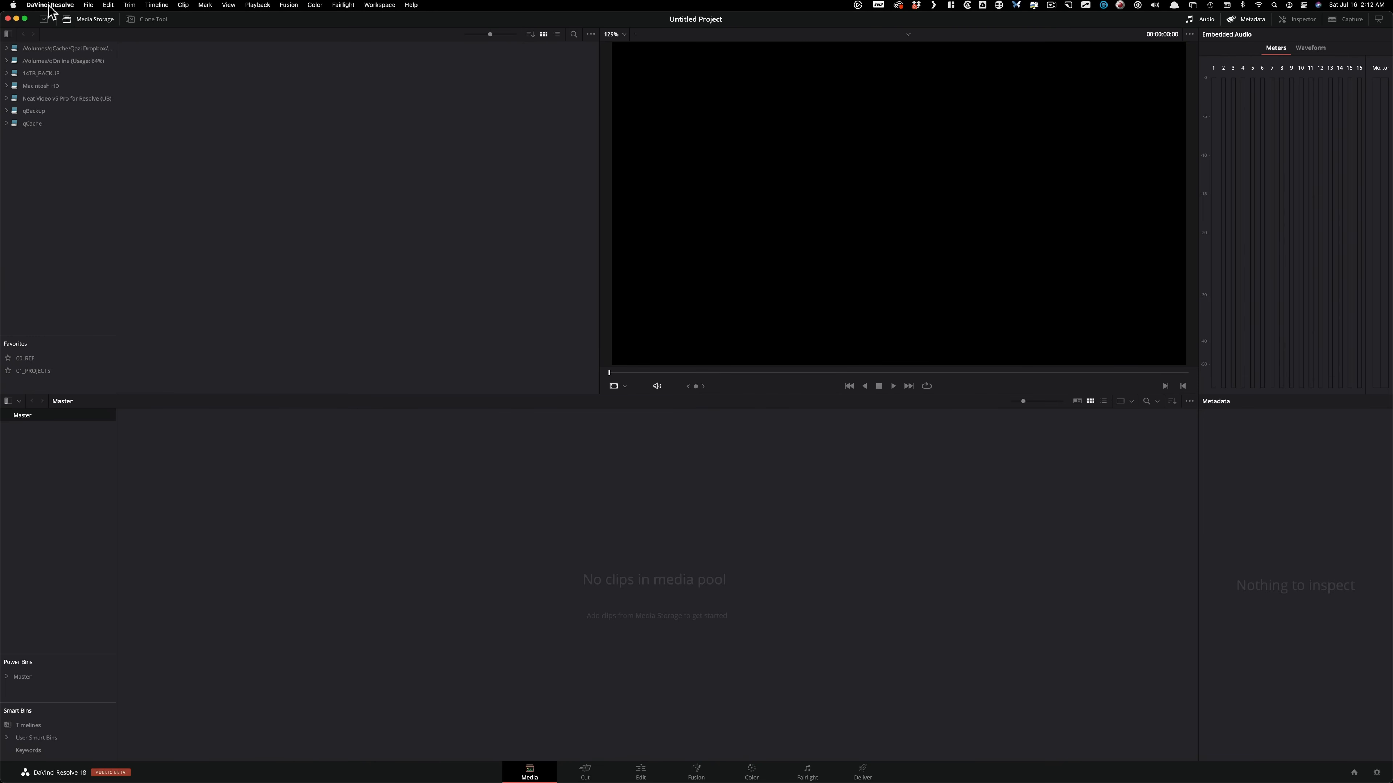
- Examine the system preferences for Media Storage, Video and Audio I/O, and Memory and GPU
left_click(55, 6)
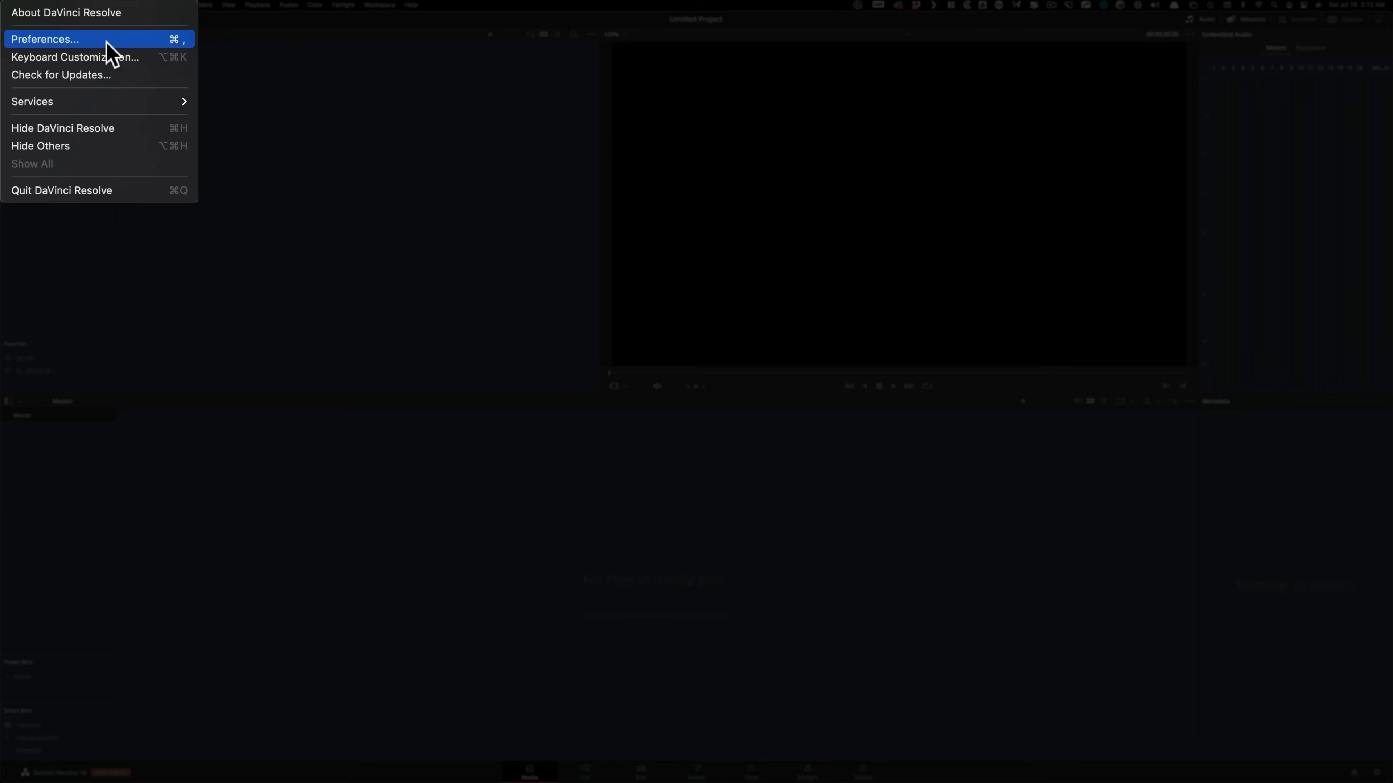
left_click(82, 34)
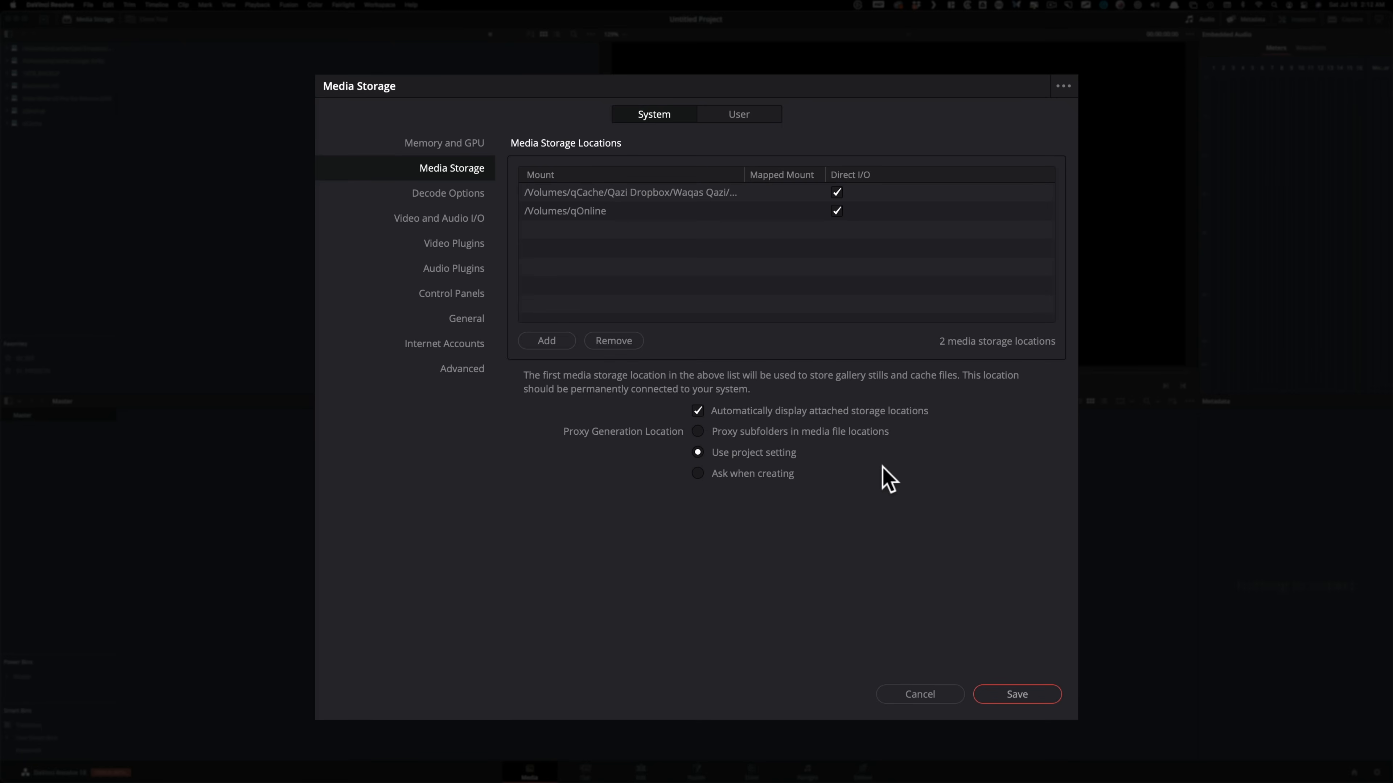
left_click(450, 220)
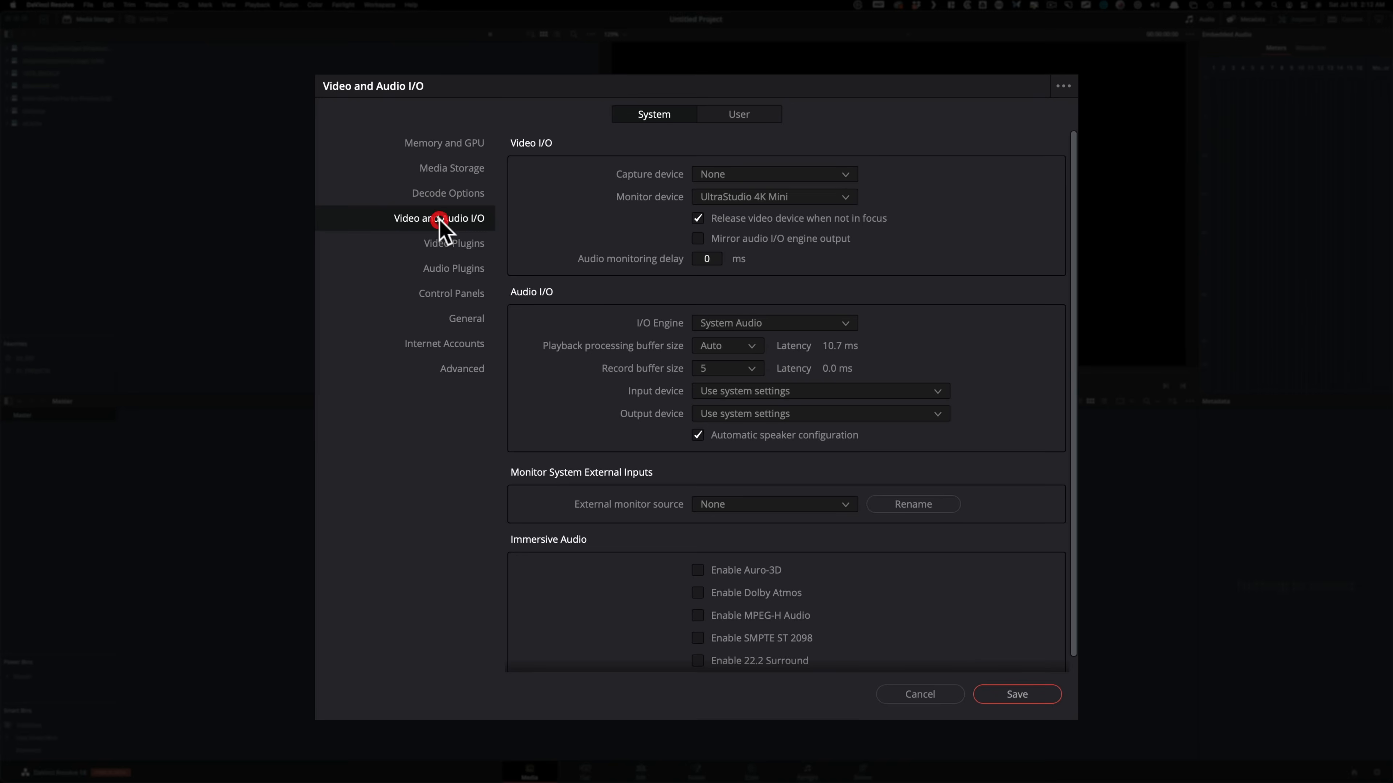
left_click(466, 144)
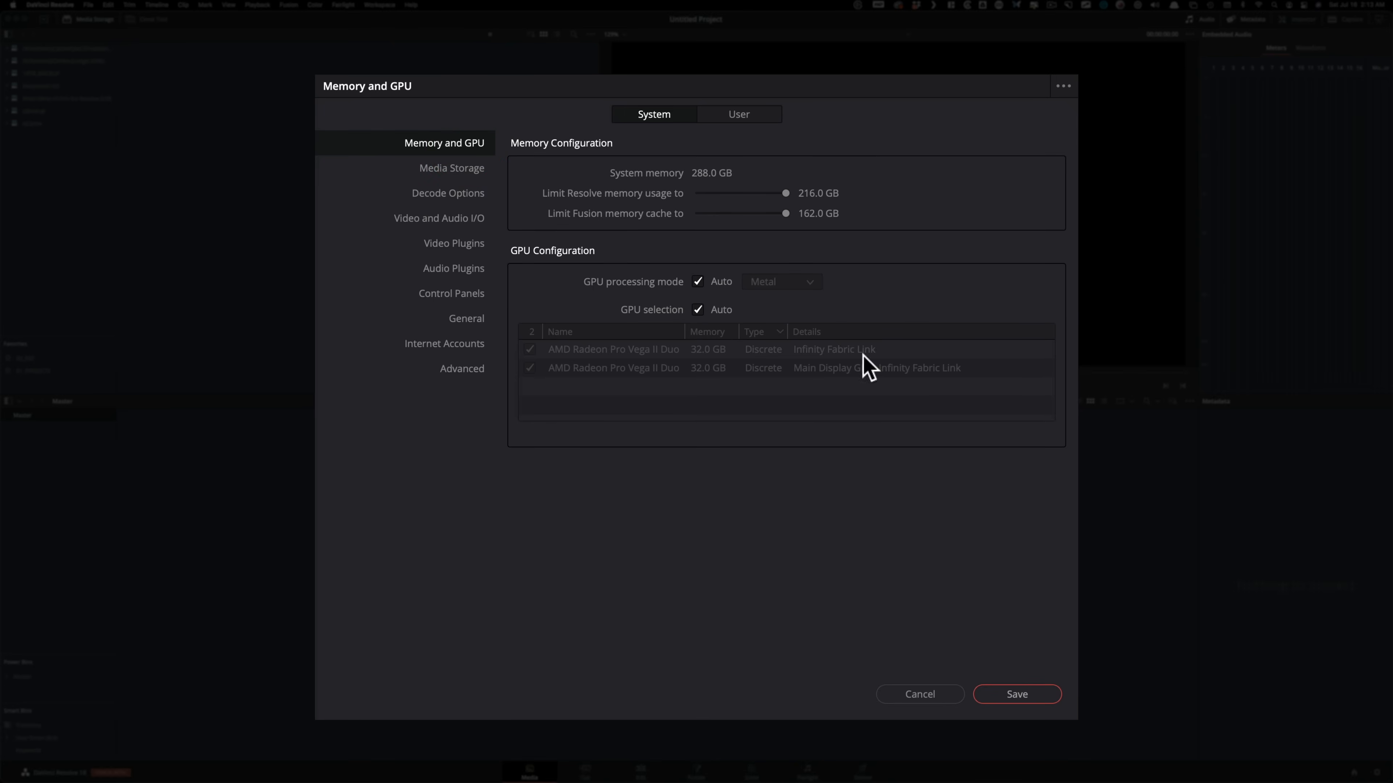
- Examine the user preferences for UI Settings and Project Save and Load, including the available destinations for project backups
left_click(764, 117)
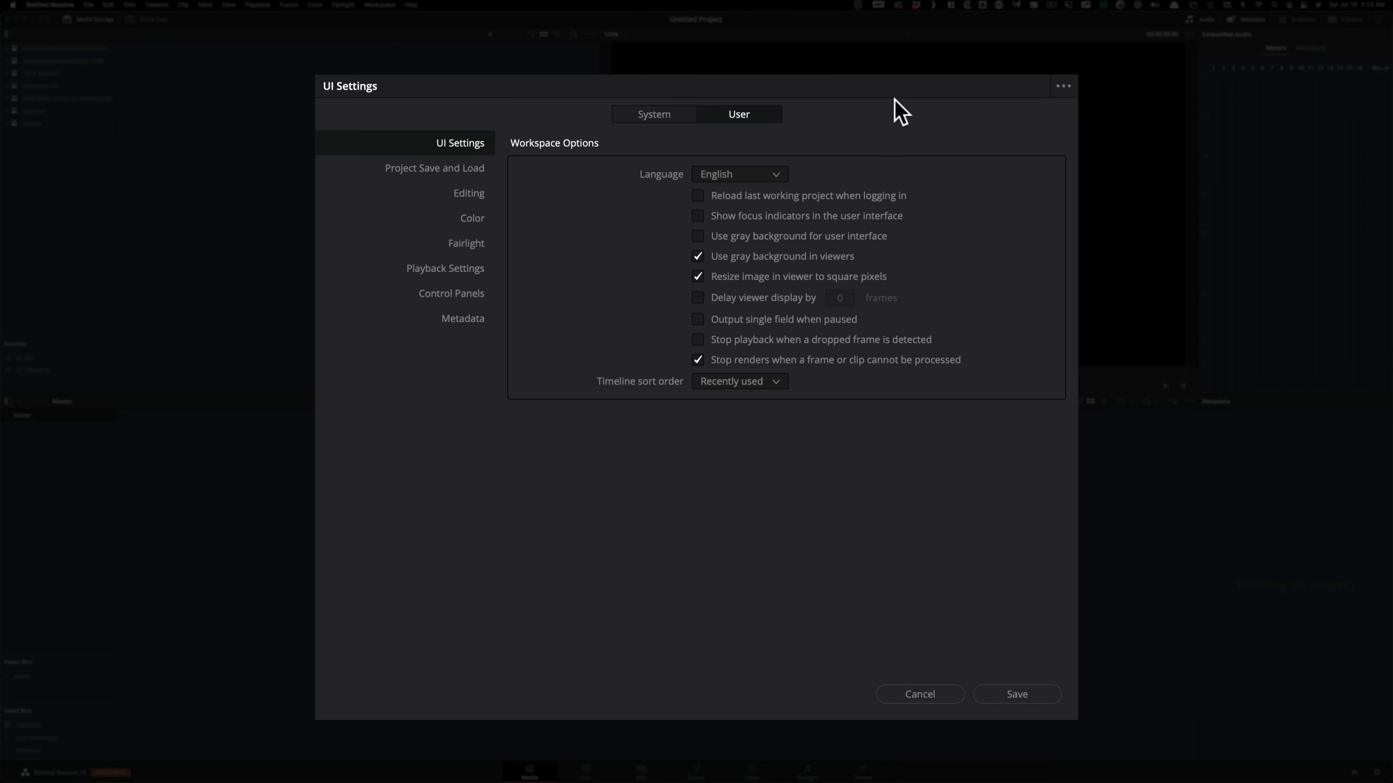
left_click(472, 169)
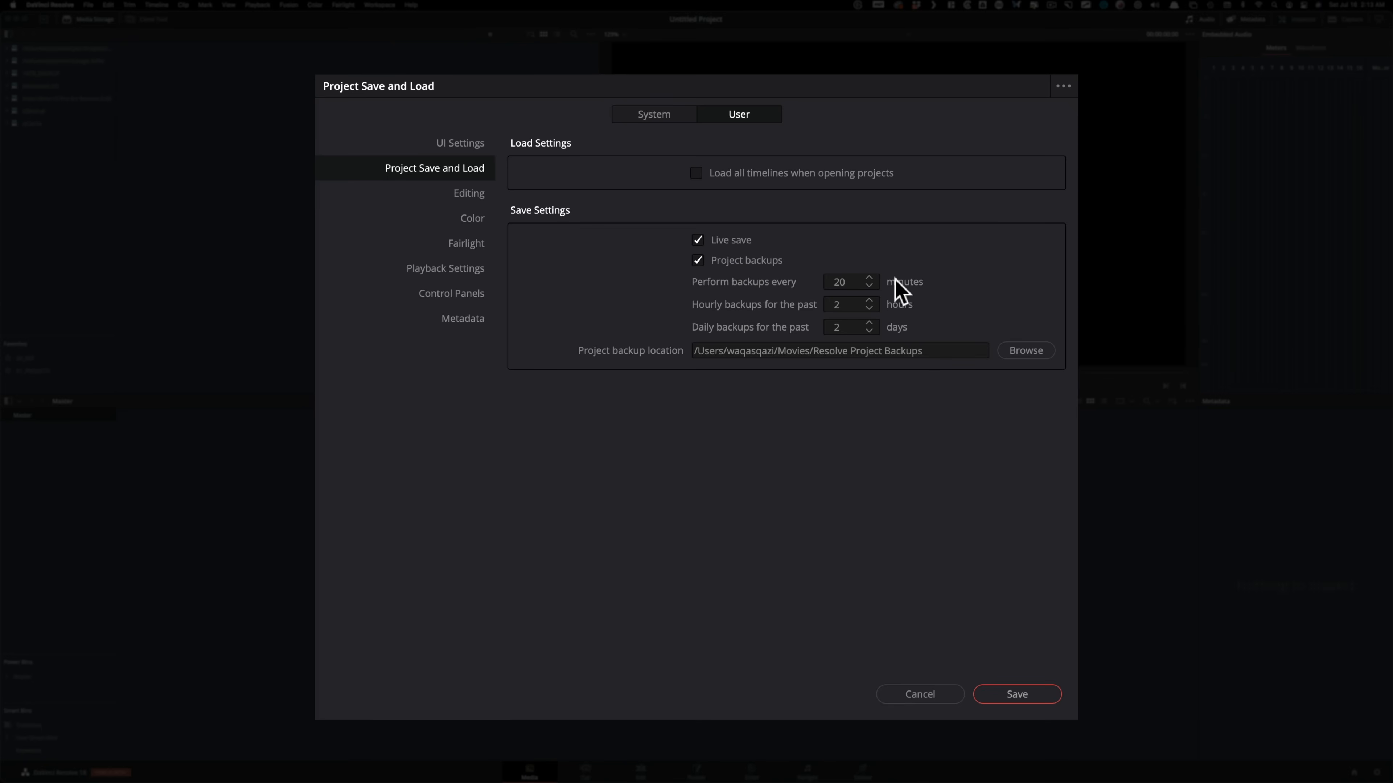
left_click(1026, 351)
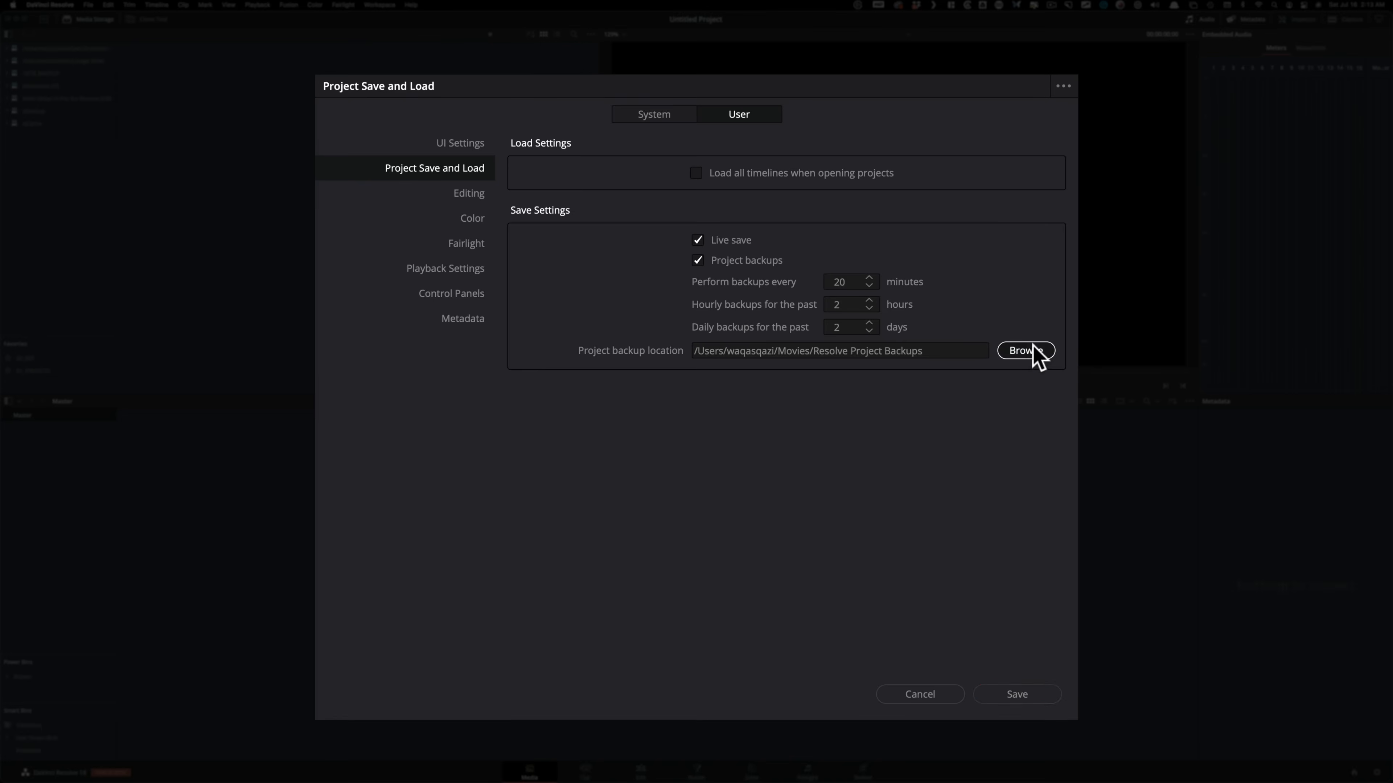
left_click_drag(737, 193, 1115, 187)
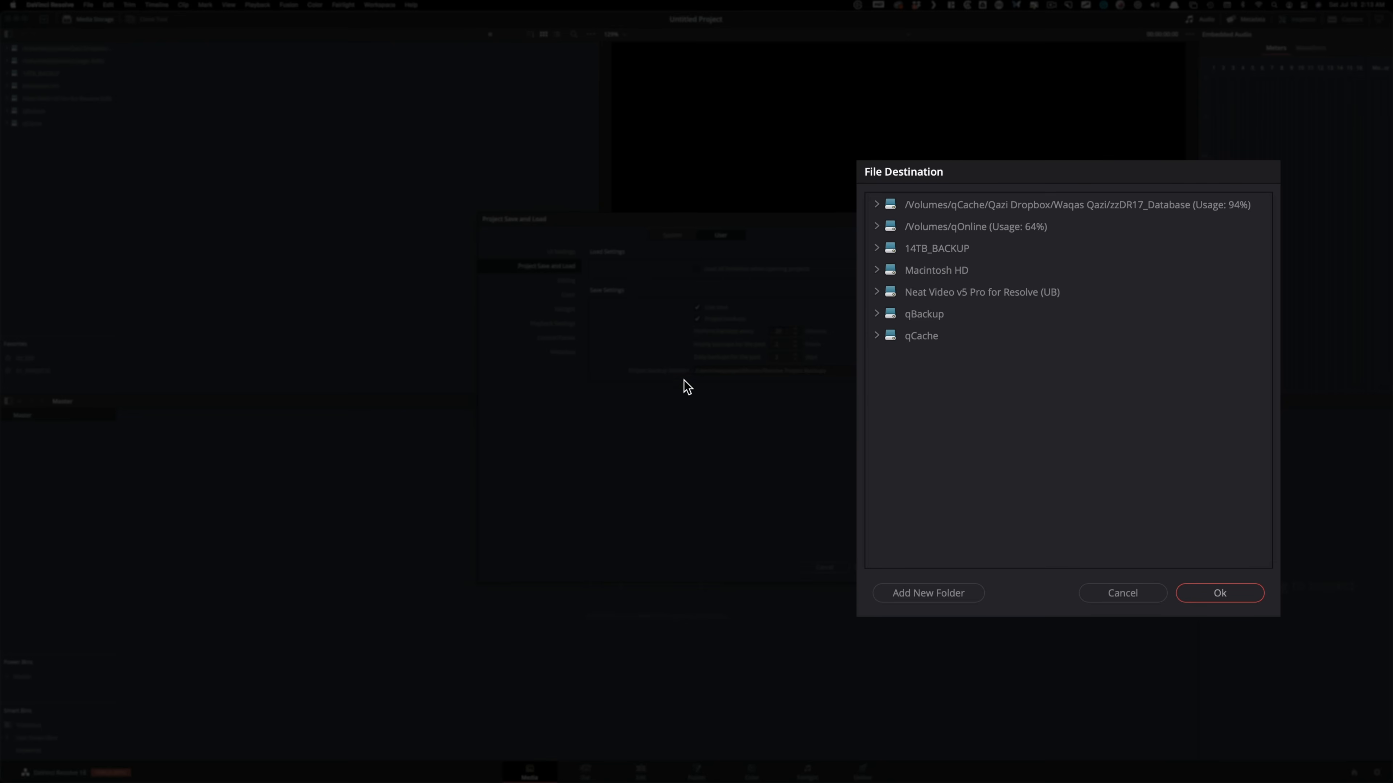
left_click(1178, 593)
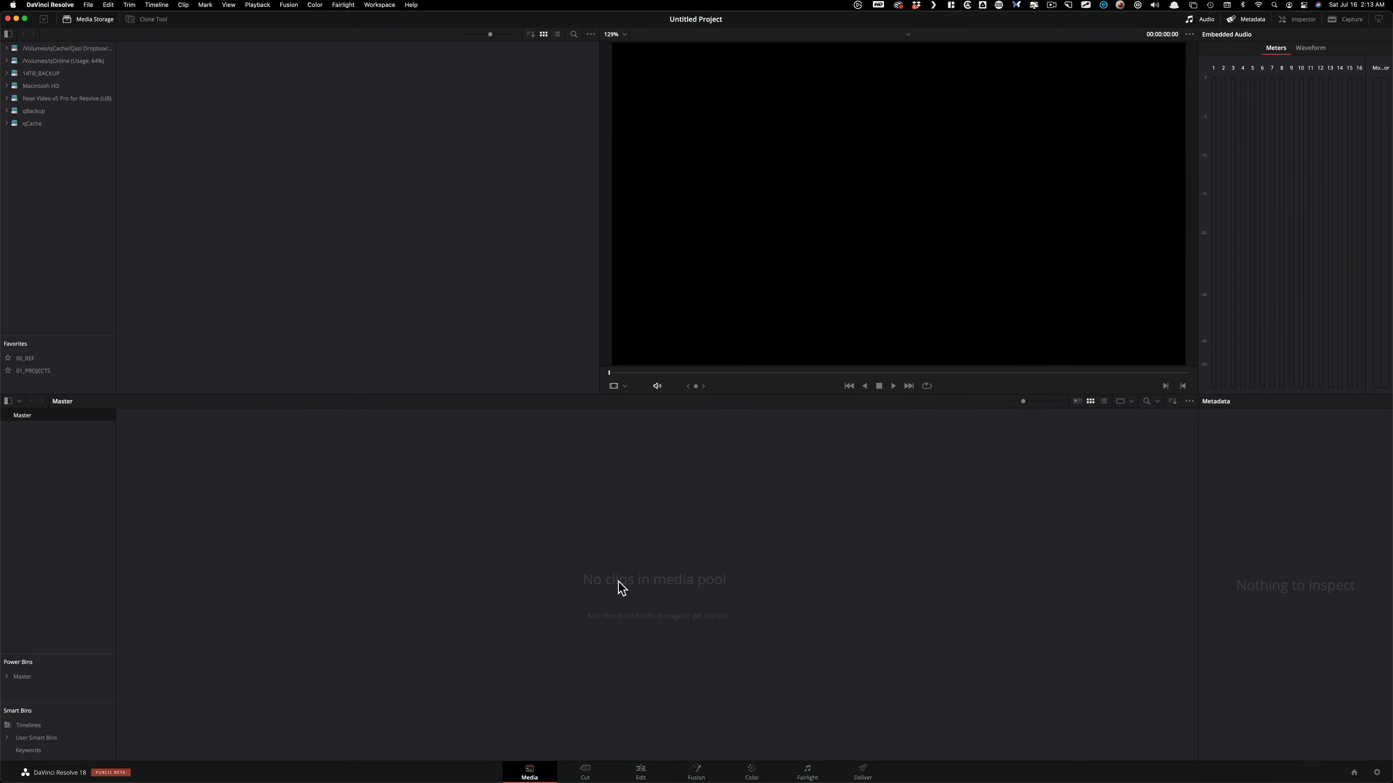
- Go through the project's Master Settings down to Working Folders and Frame Interpolation and save the project settings
left_click(1376, 773)
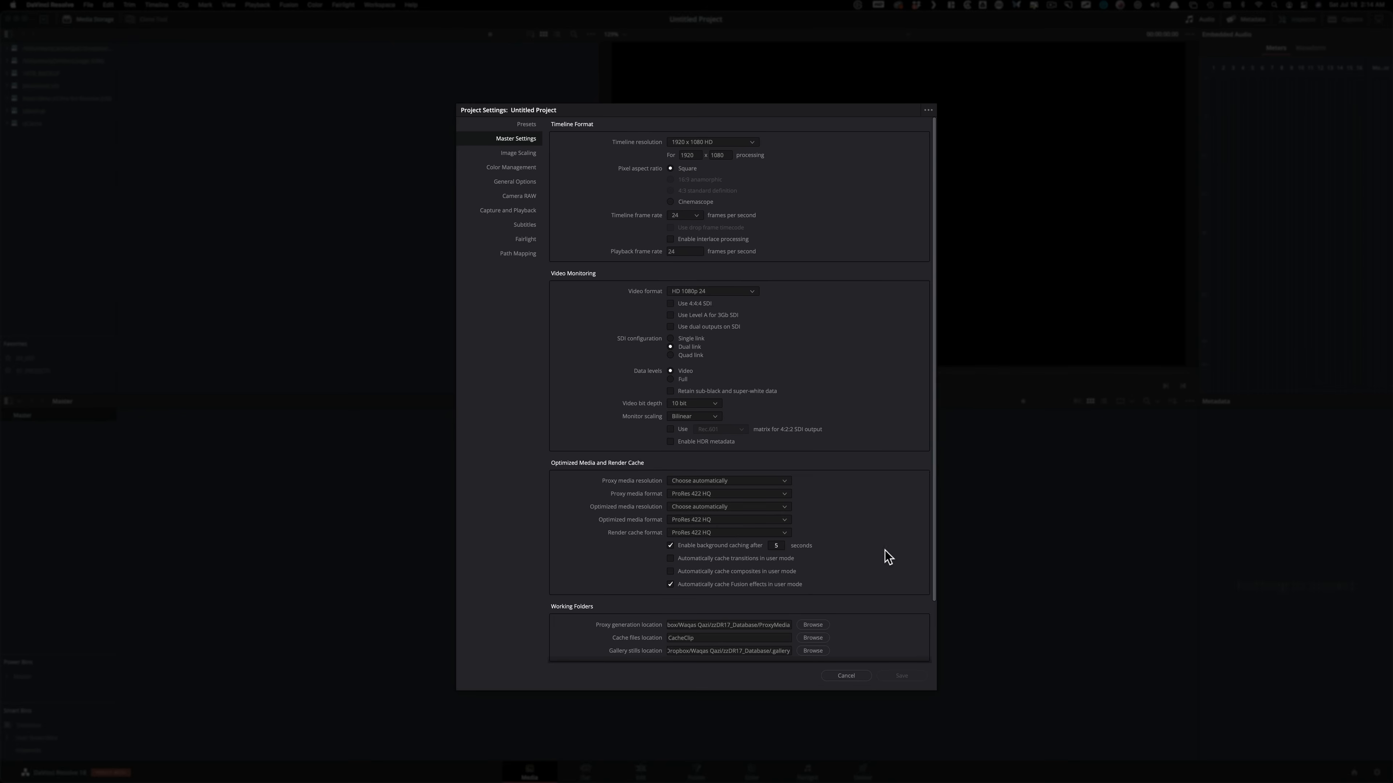
left_click_drag(932, 573, 955, 686)
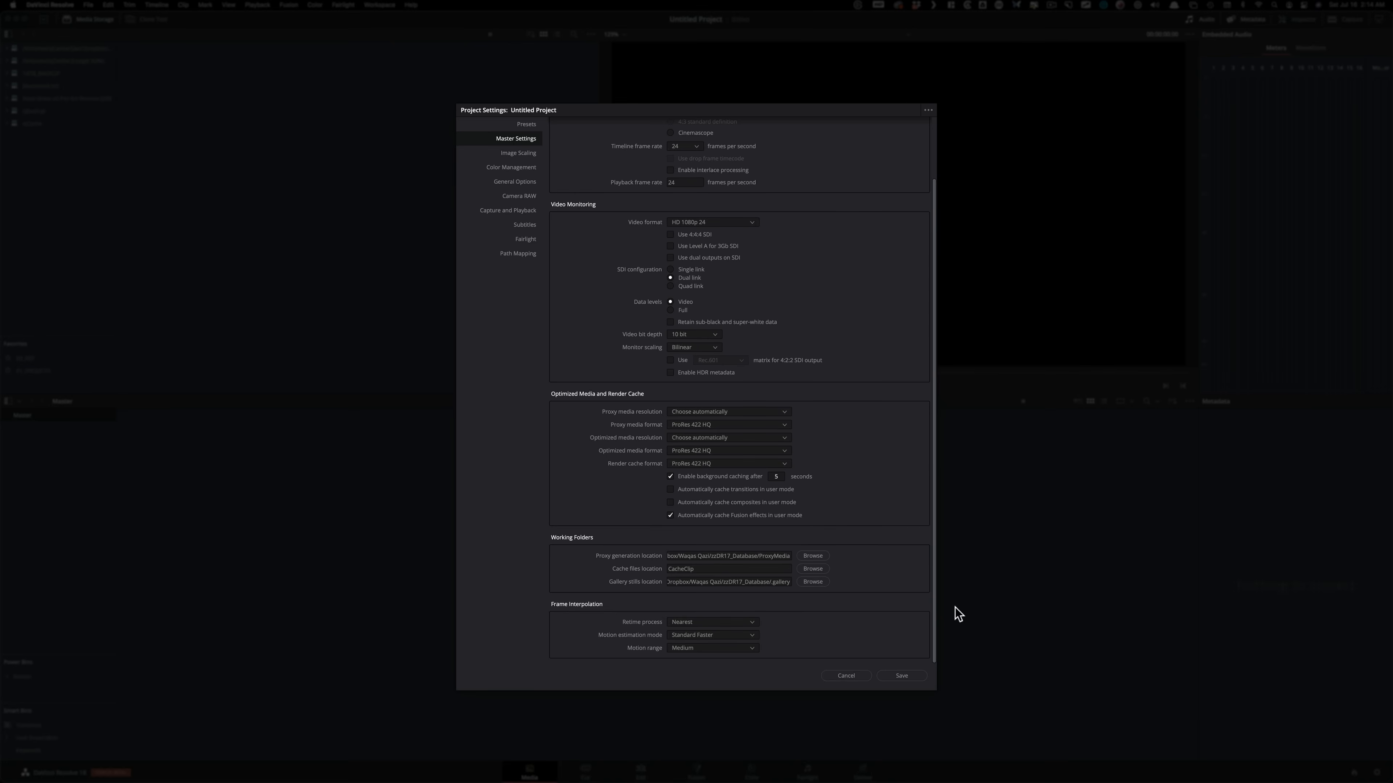
left_click(902, 675)
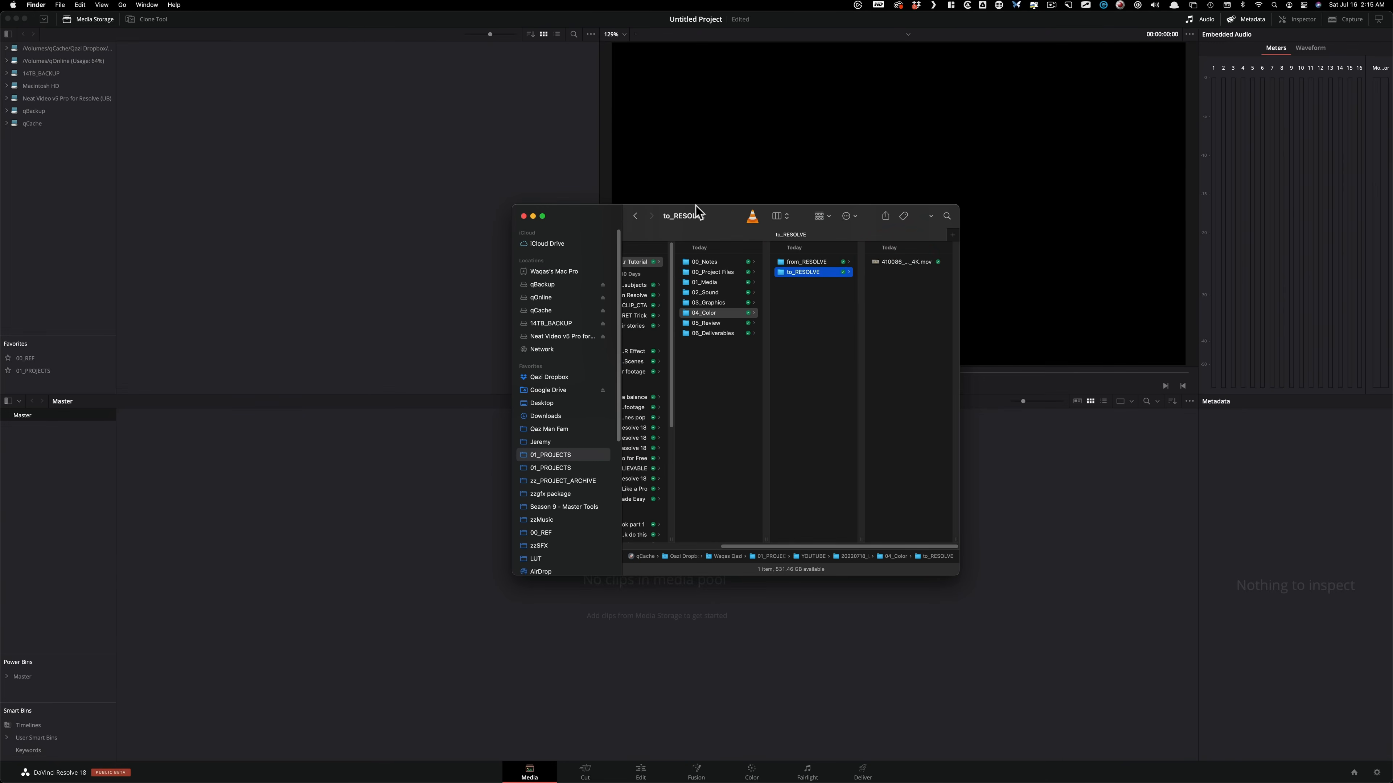
- Import the 4K LOG portrait .mov from the to_RESOLVE folder into the media pool and change the project frame rate to match it
left_click_drag(696, 212, 943, 223)
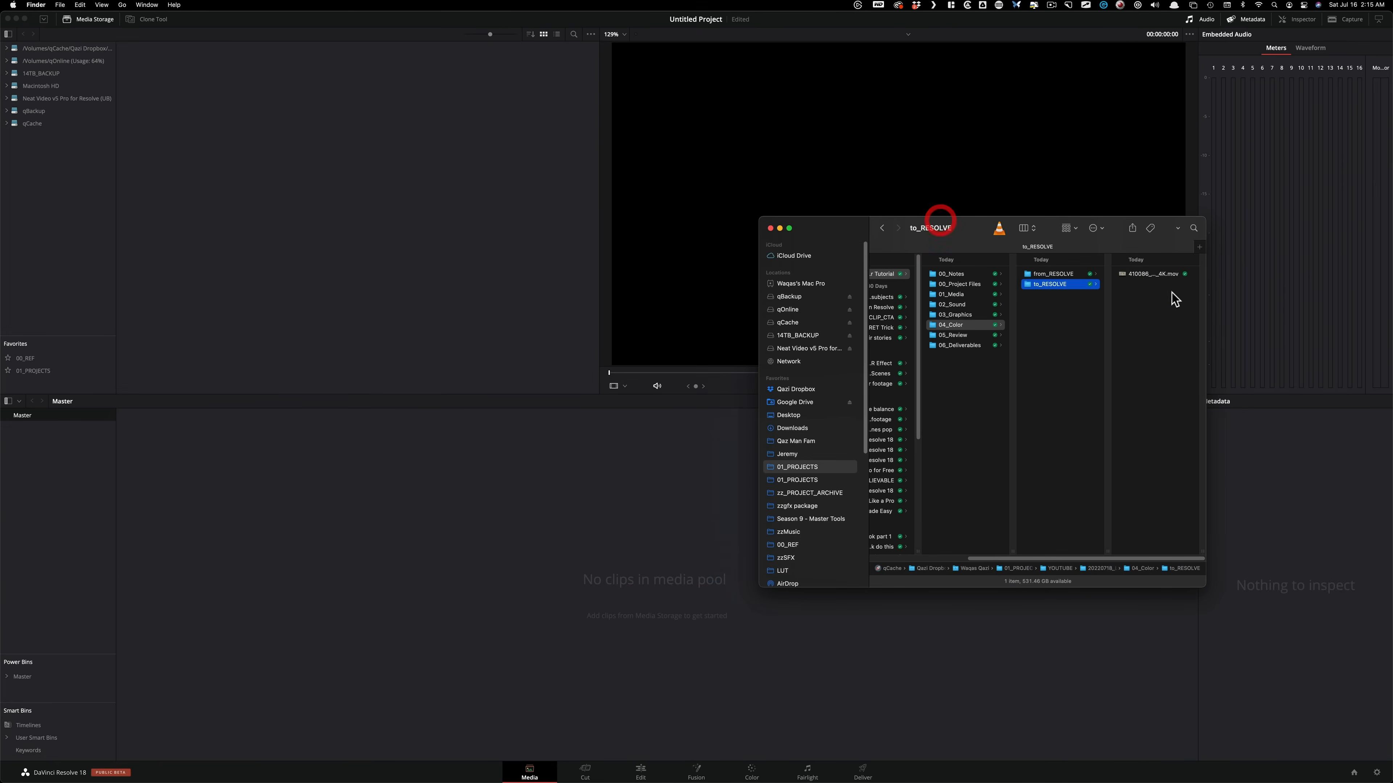
left_click_drag(1148, 274, 179, 484)
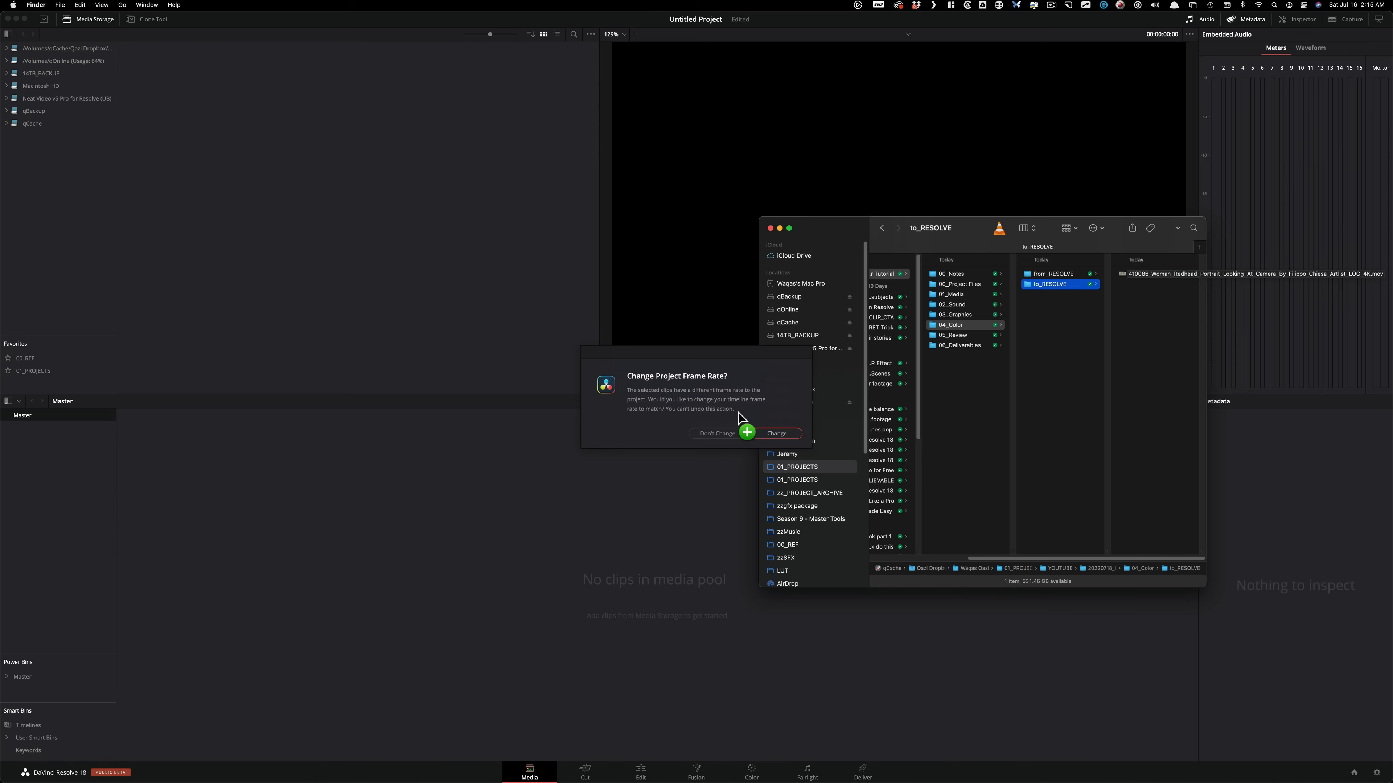
left_click(781, 433)
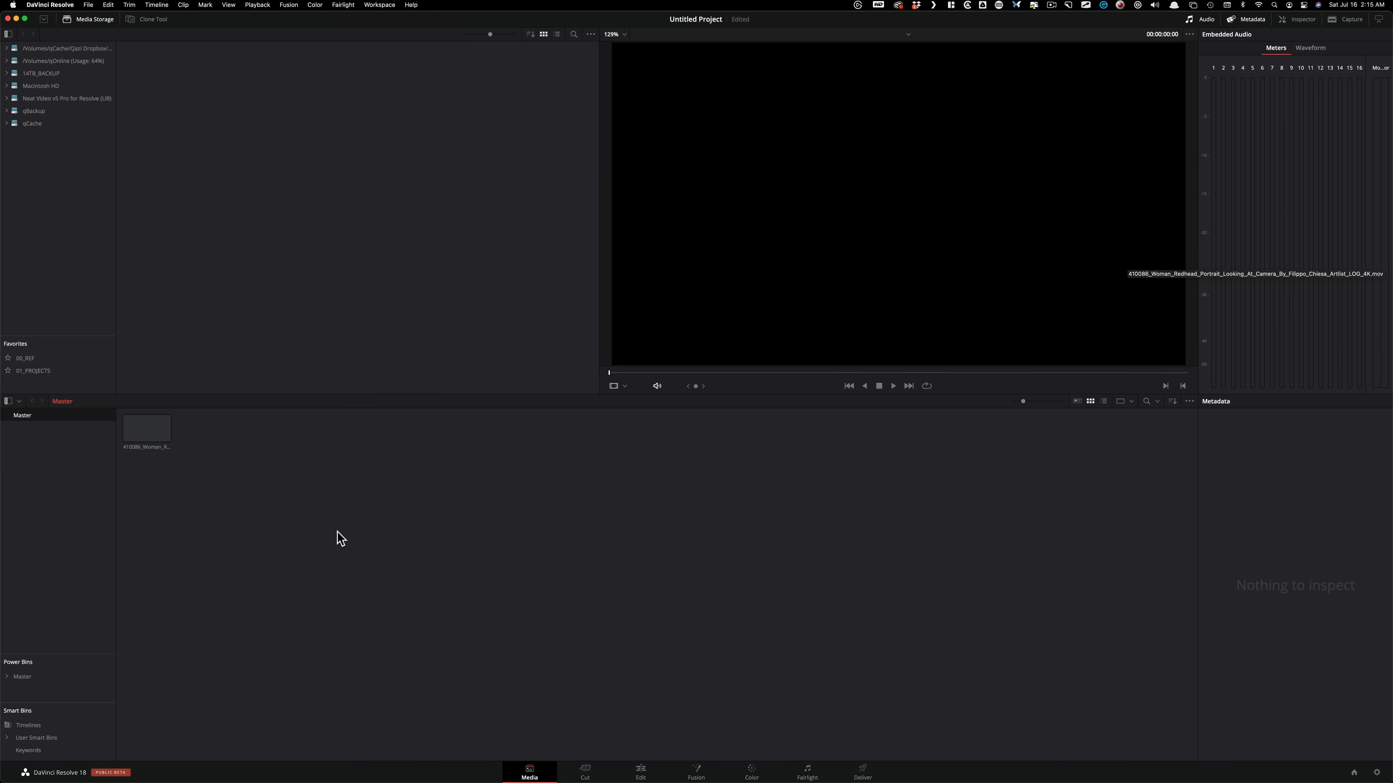
left_click_drag(213, 481, 728, 500)
- Create a timeline named "DaVinci Resolve Tutorial" from the imported portrait clip
left_click(137, 427)
left_click(137, 428, "ctrl")
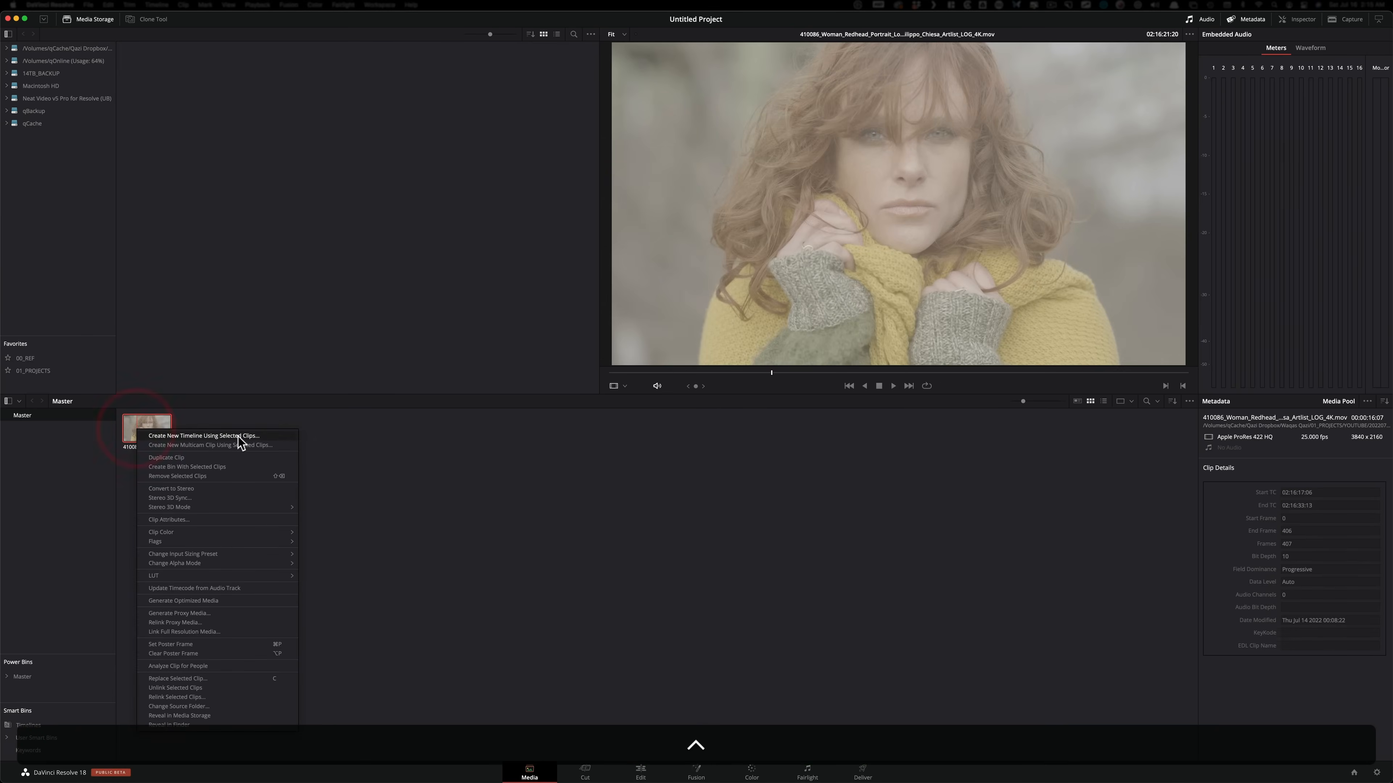
left_click(224, 435)
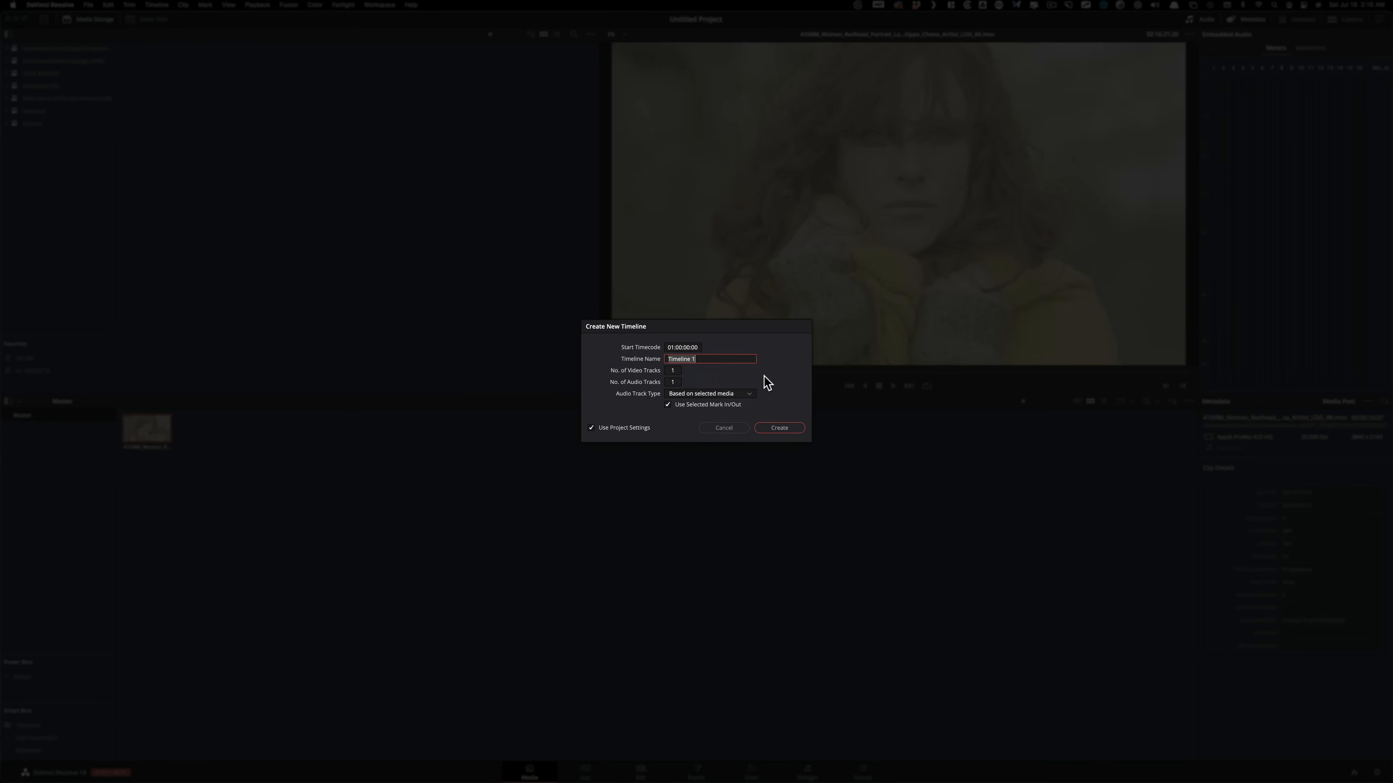
key("shift")
type("Da")
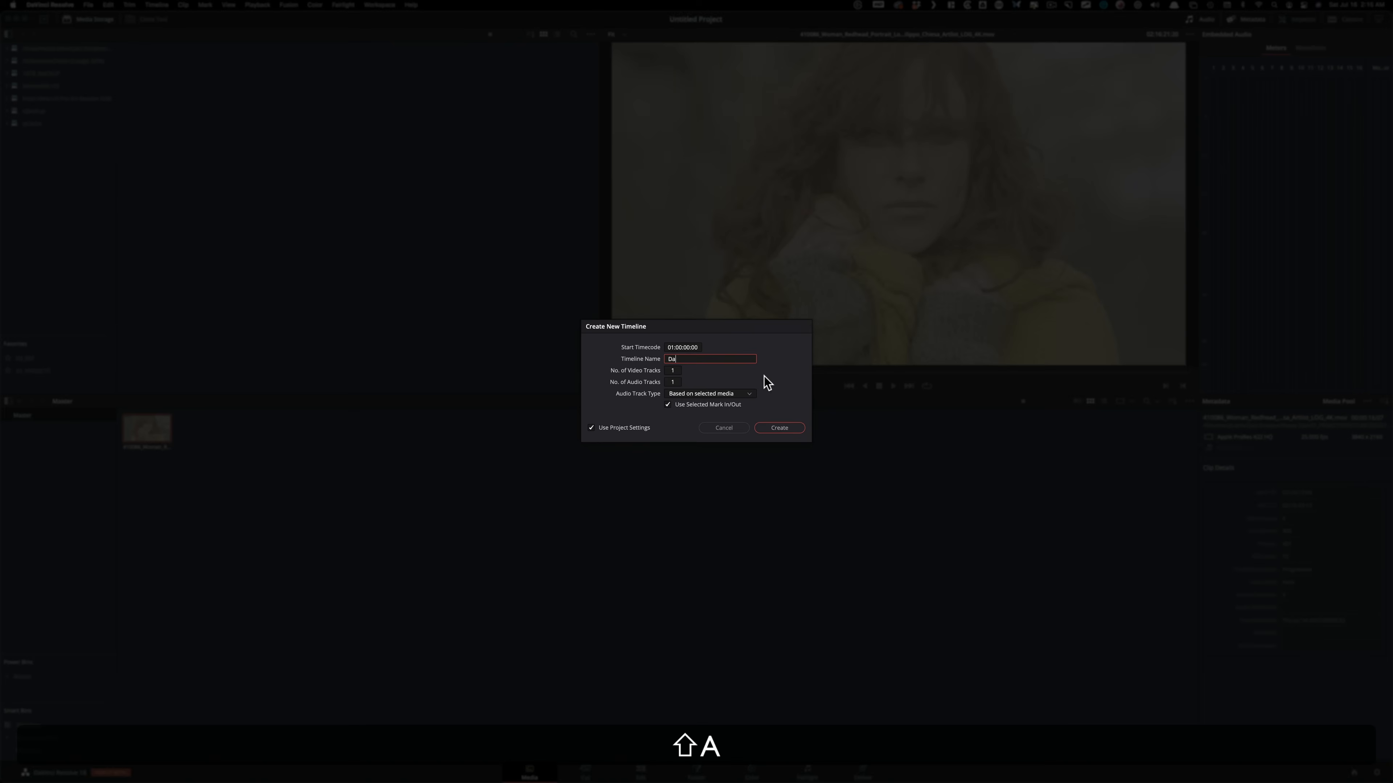
type("Vinci Resolve Tutorial")
key("Return")
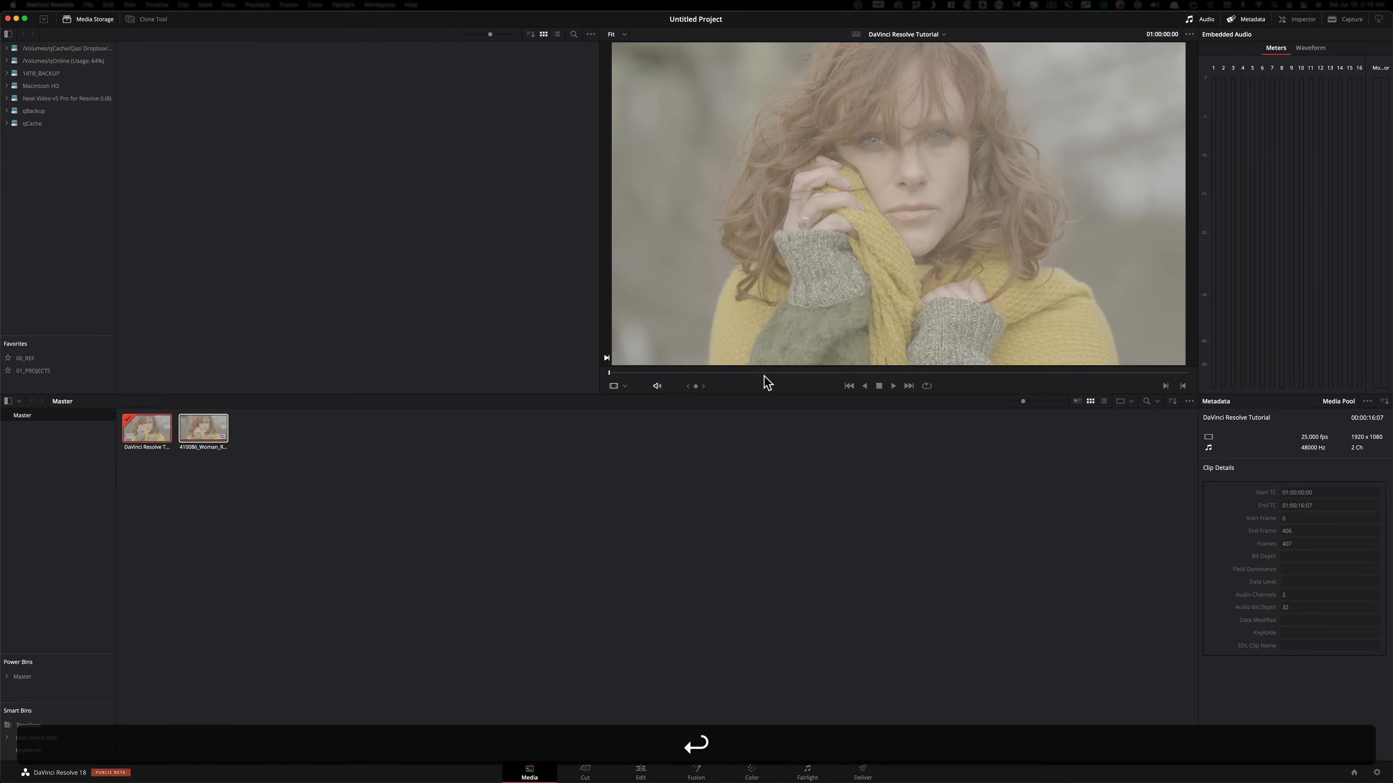
left_click(500, 505)
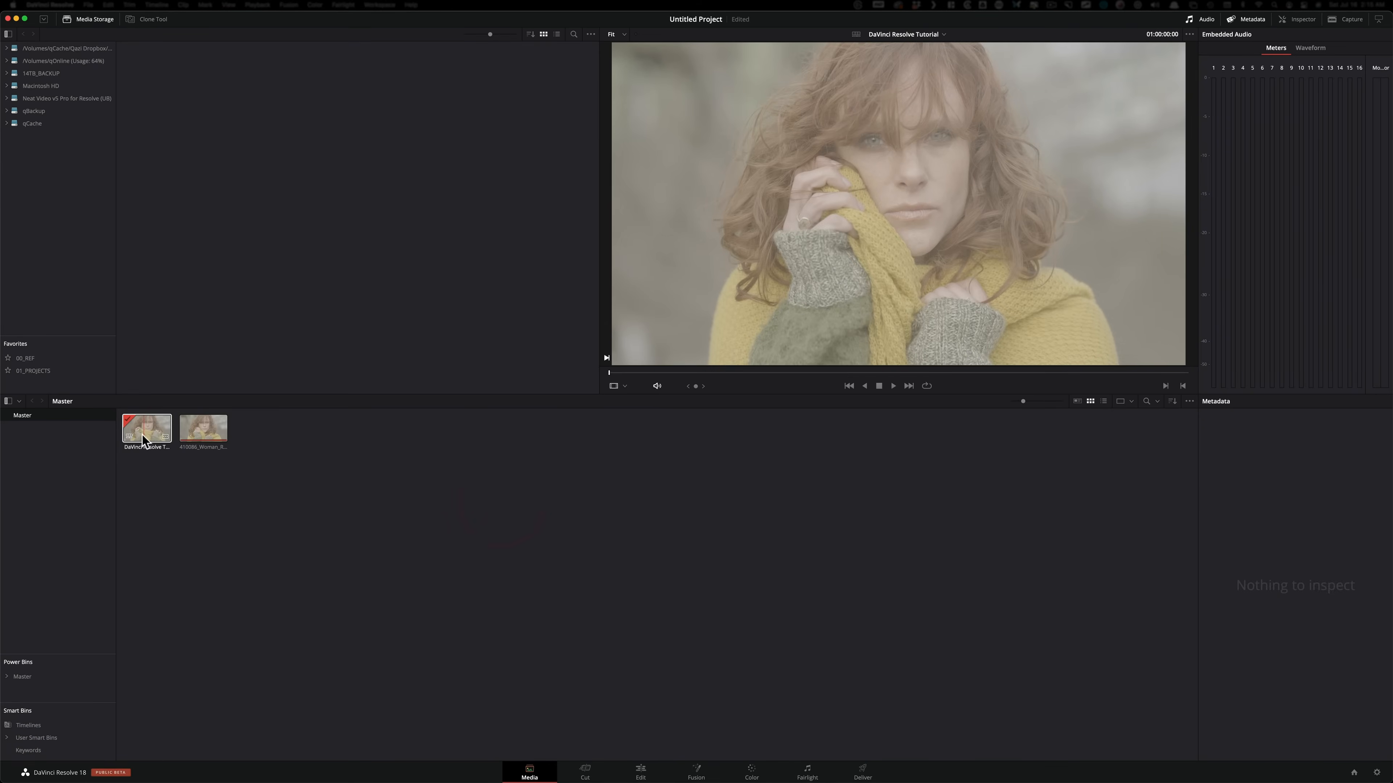
- Show the timeline on the Edit page with the whole clip in view and move the playhead to 01:00:05:23
left_click(639, 772)
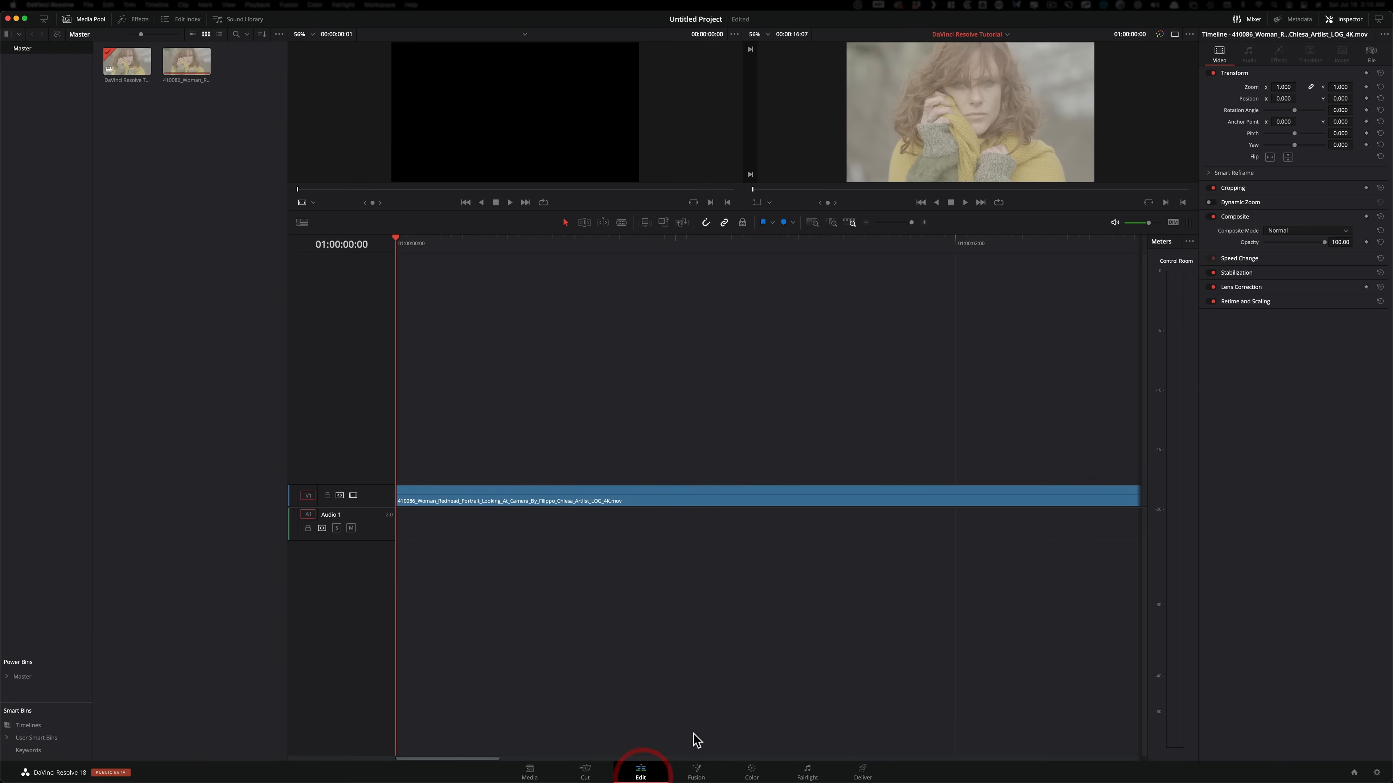
key("1")
key("1")
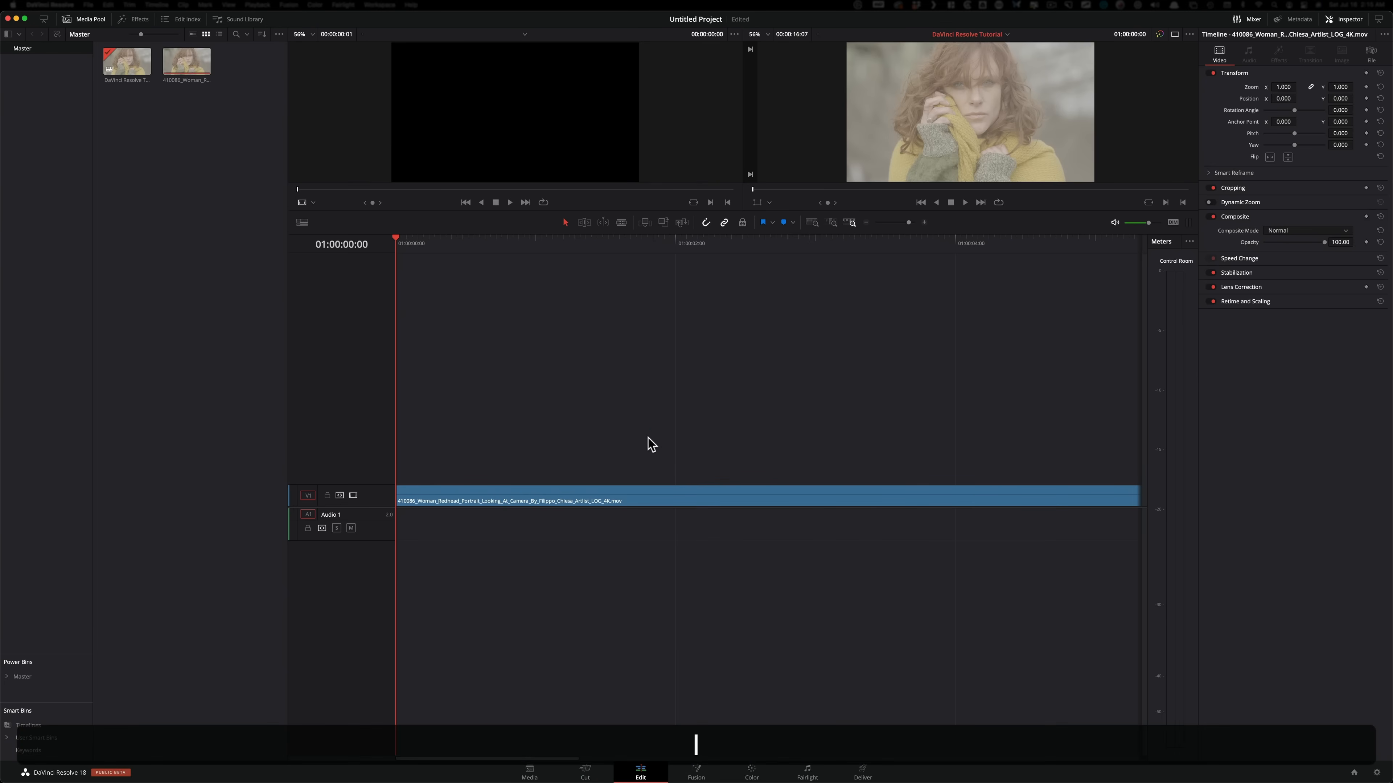
left_click(670, 429)
key("1")
key("1")
key("2")
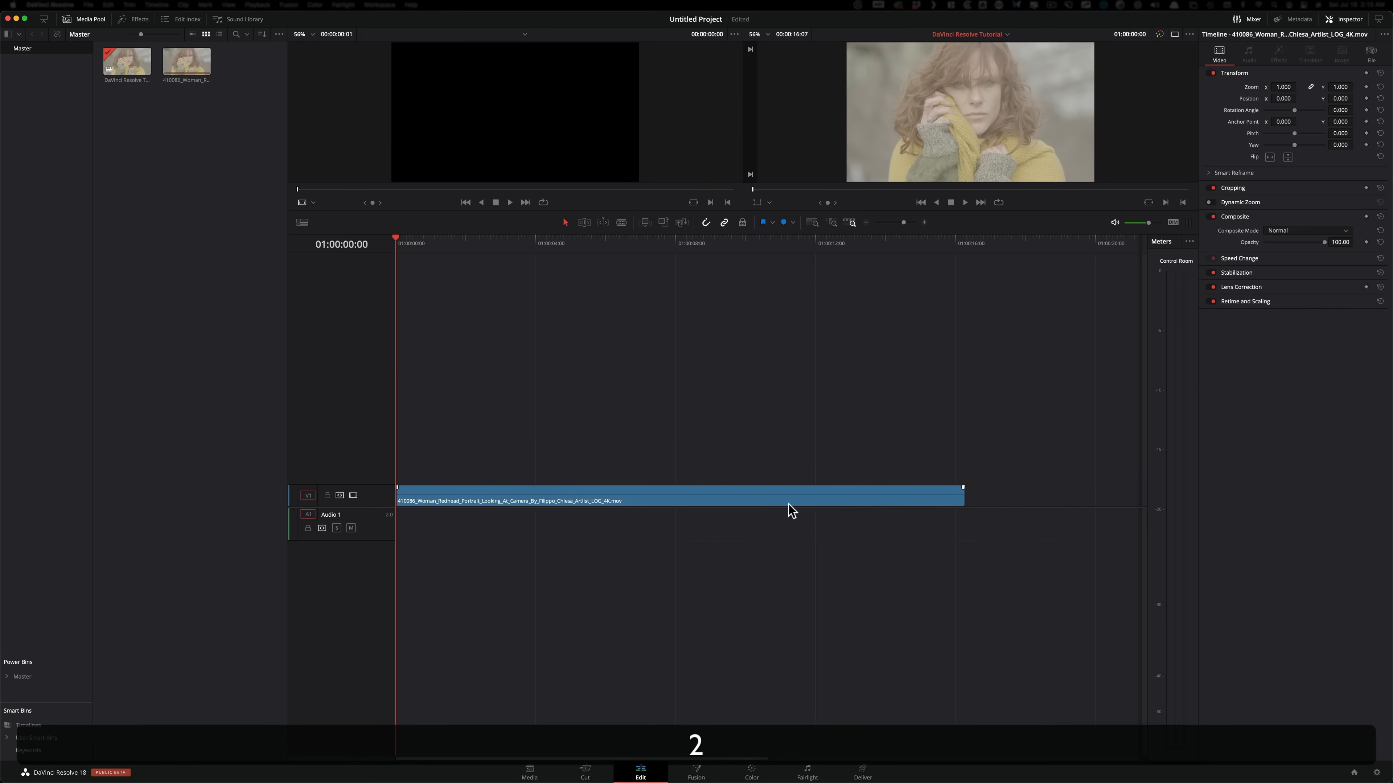
left_click_drag(426, 243, 899, 264)
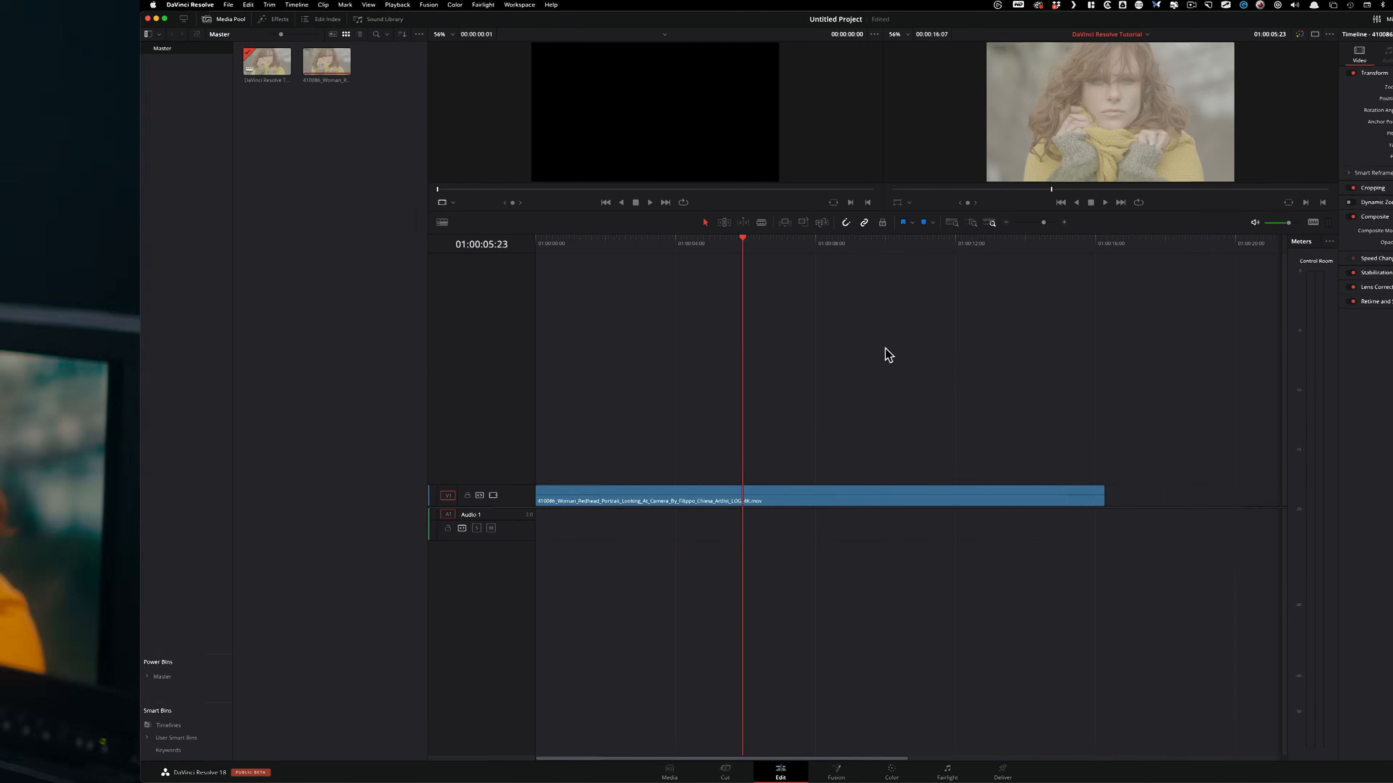
- Set the project's color science to ACEScct in the Color Management settings
left_click(796, 371)
left_click(1377, 773)
left_click(524, 167)
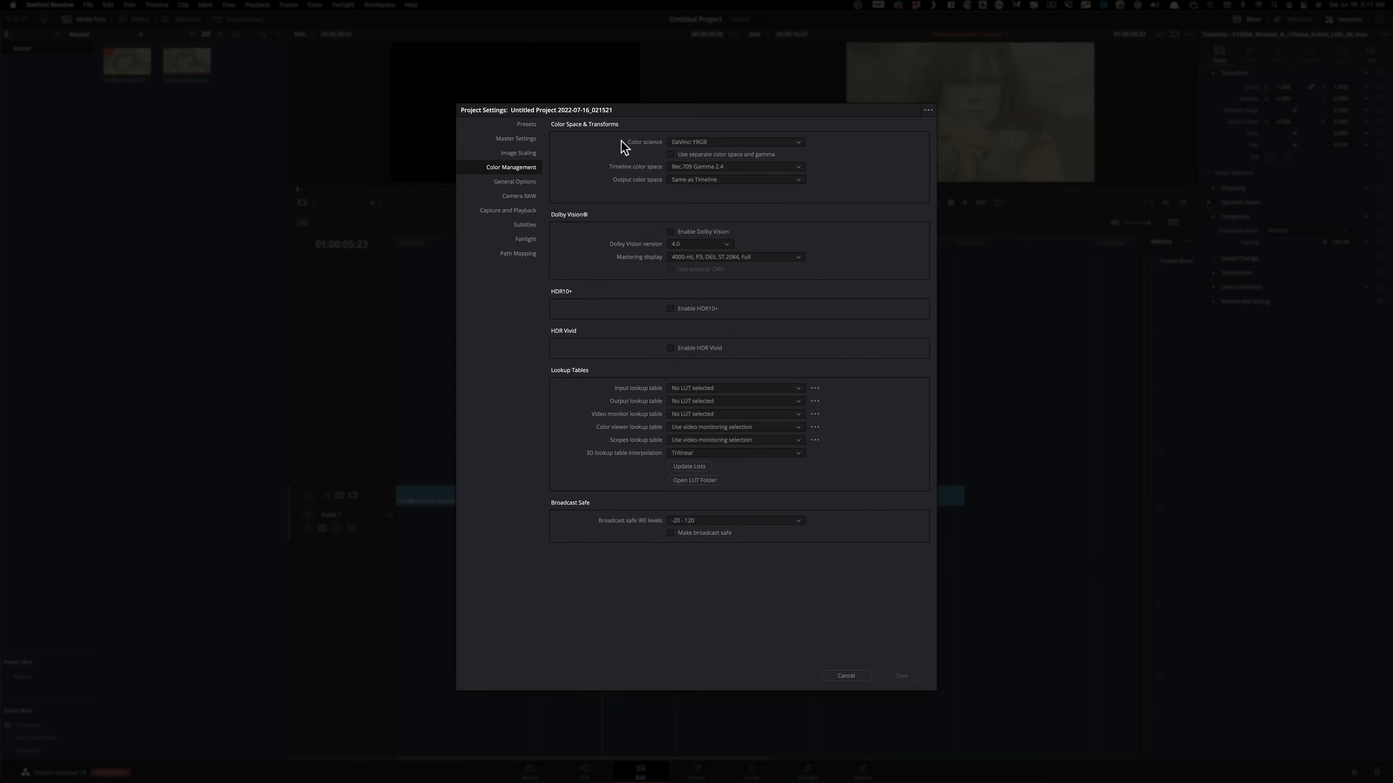
left_click(791, 144)
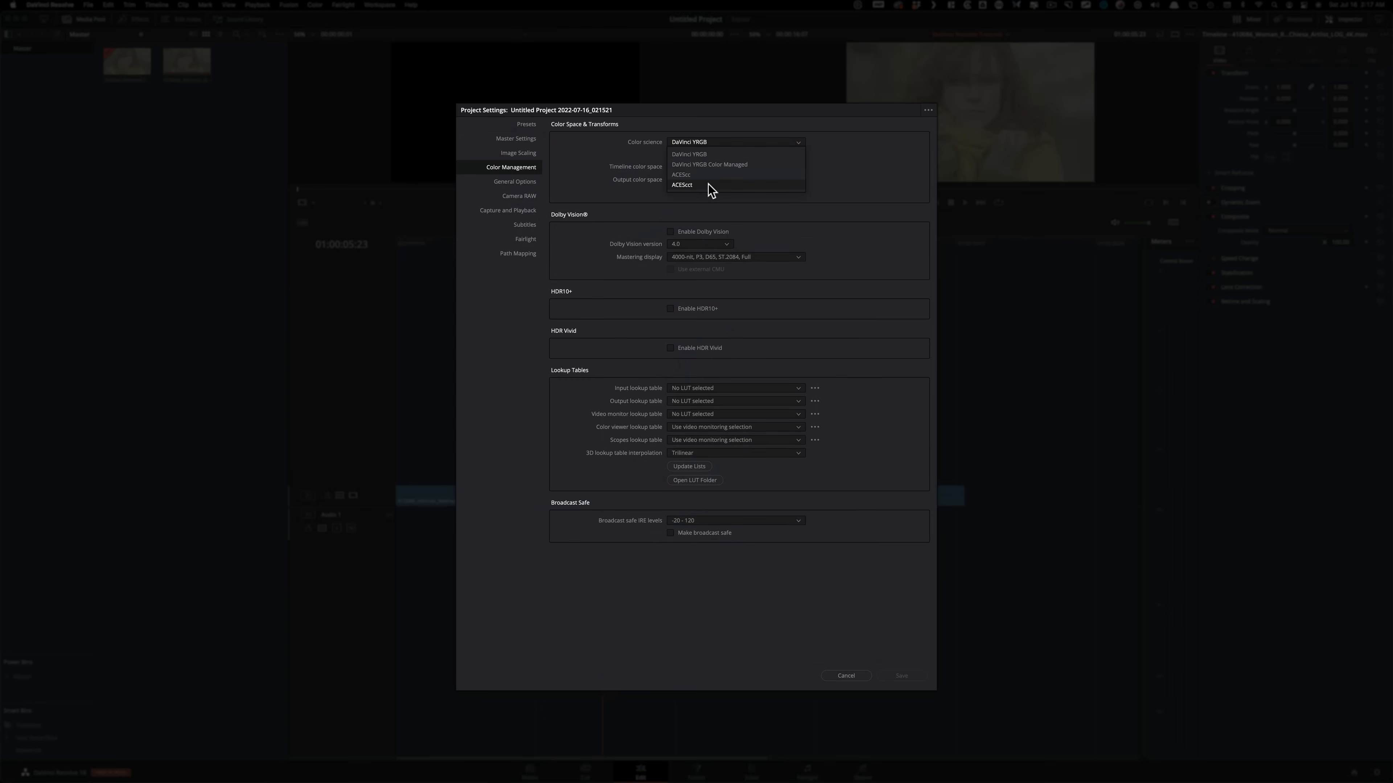
left_click(691, 184)
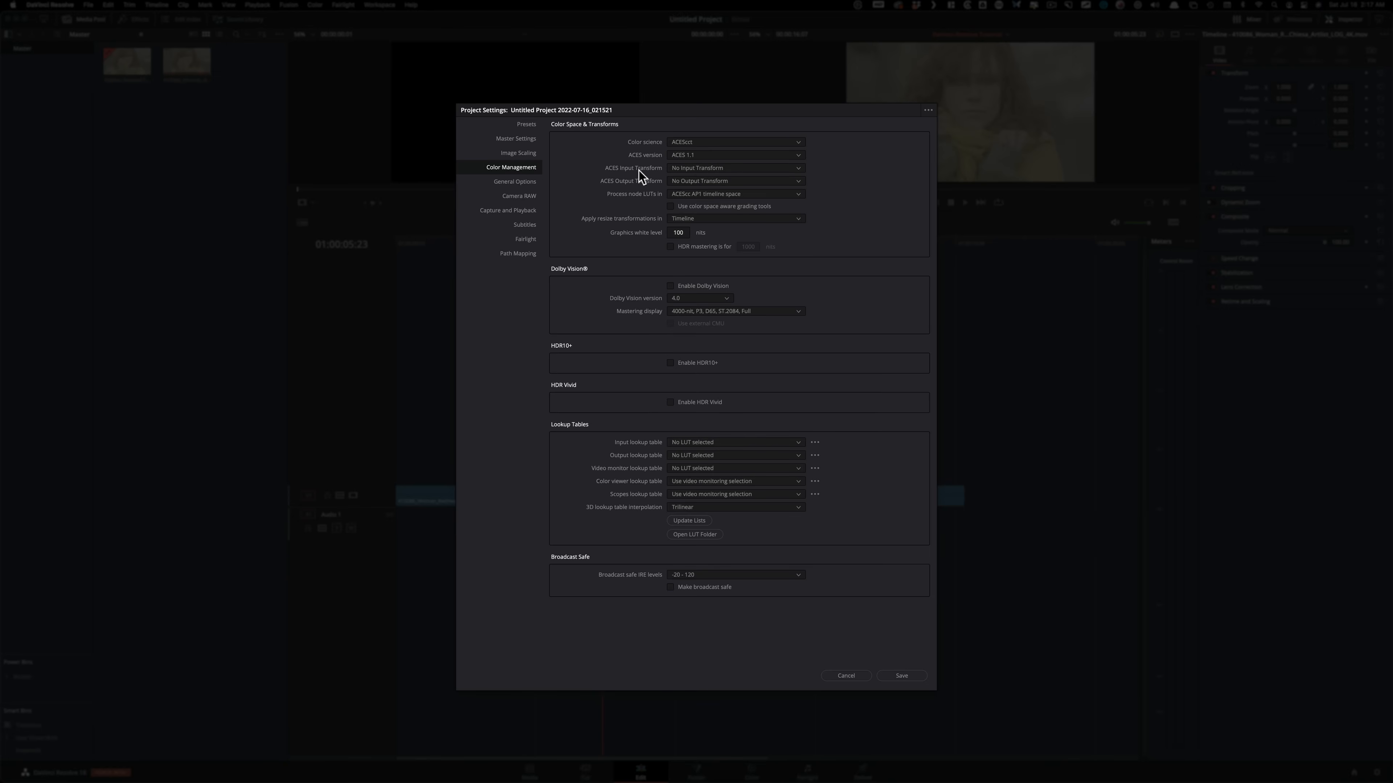
- Check the available ACES input transforms, set the ACES Output Transform to Rec.709 and save the project settings
left_click(735, 171)
left_click(891, 171)
left_click(725, 170)
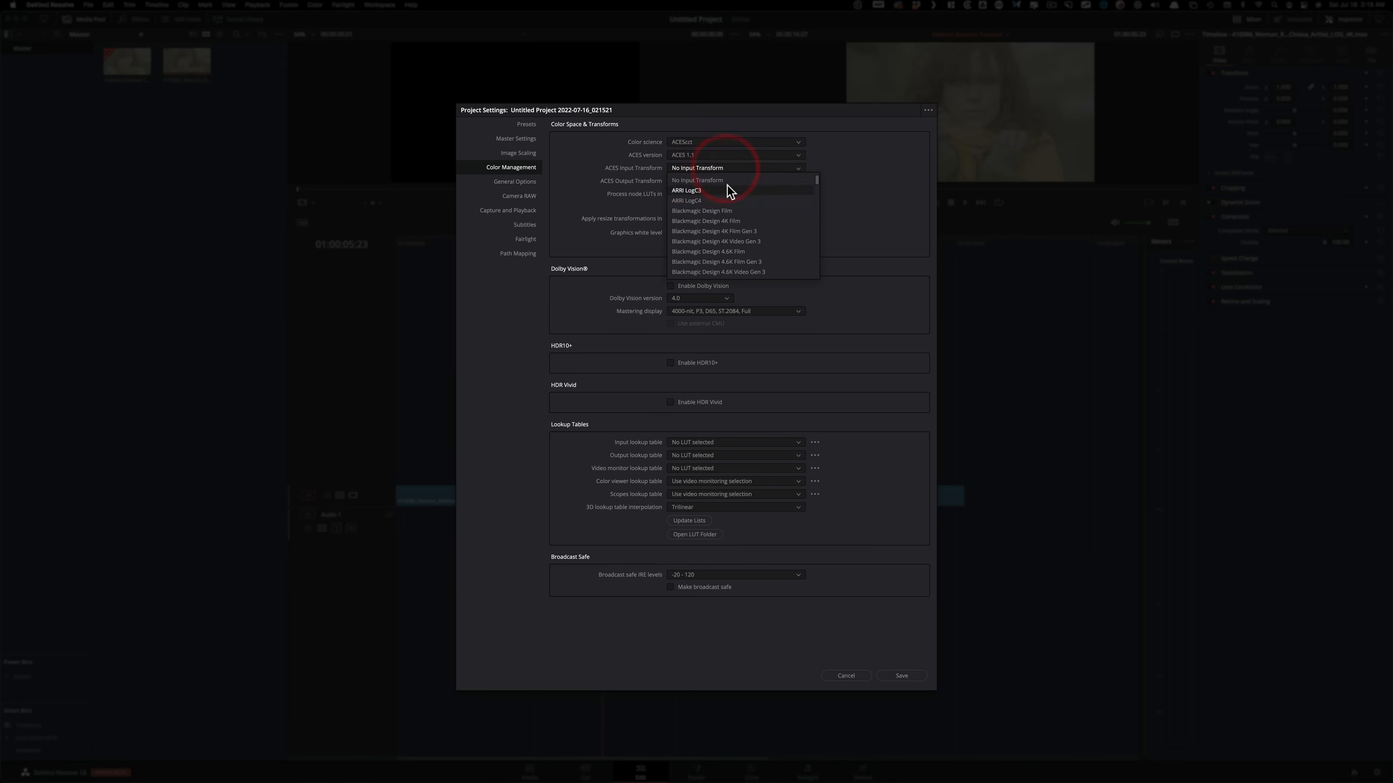
left_click(898, 199)
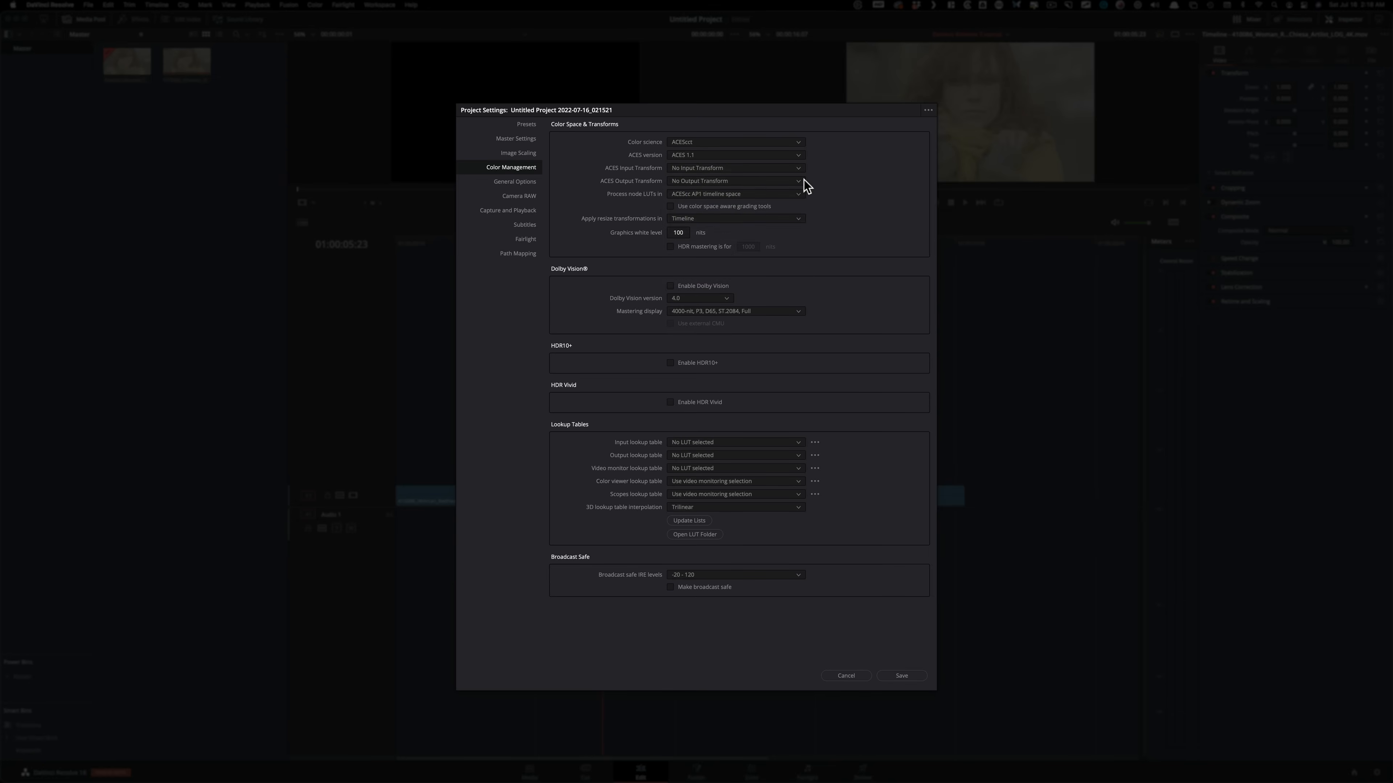
left_click(753, 182)
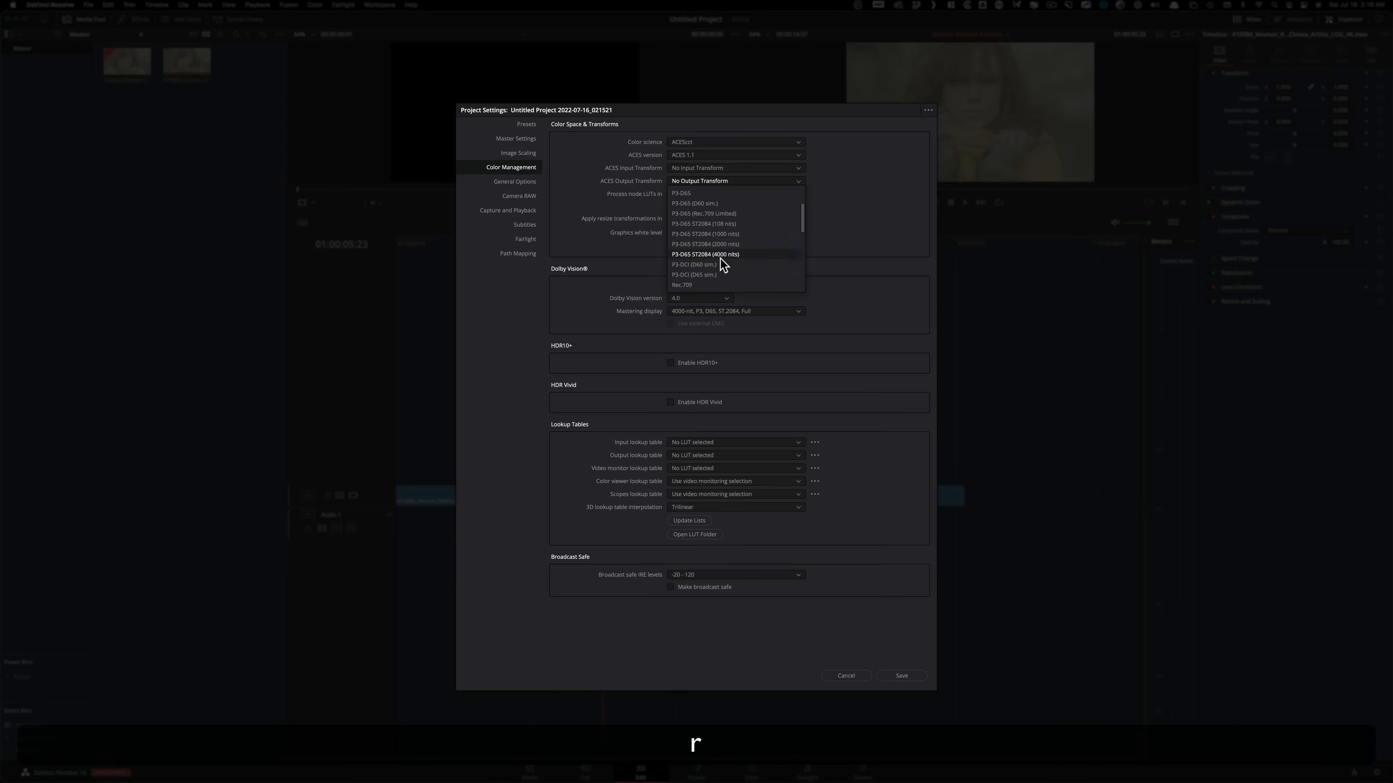
left_click(699, 281)
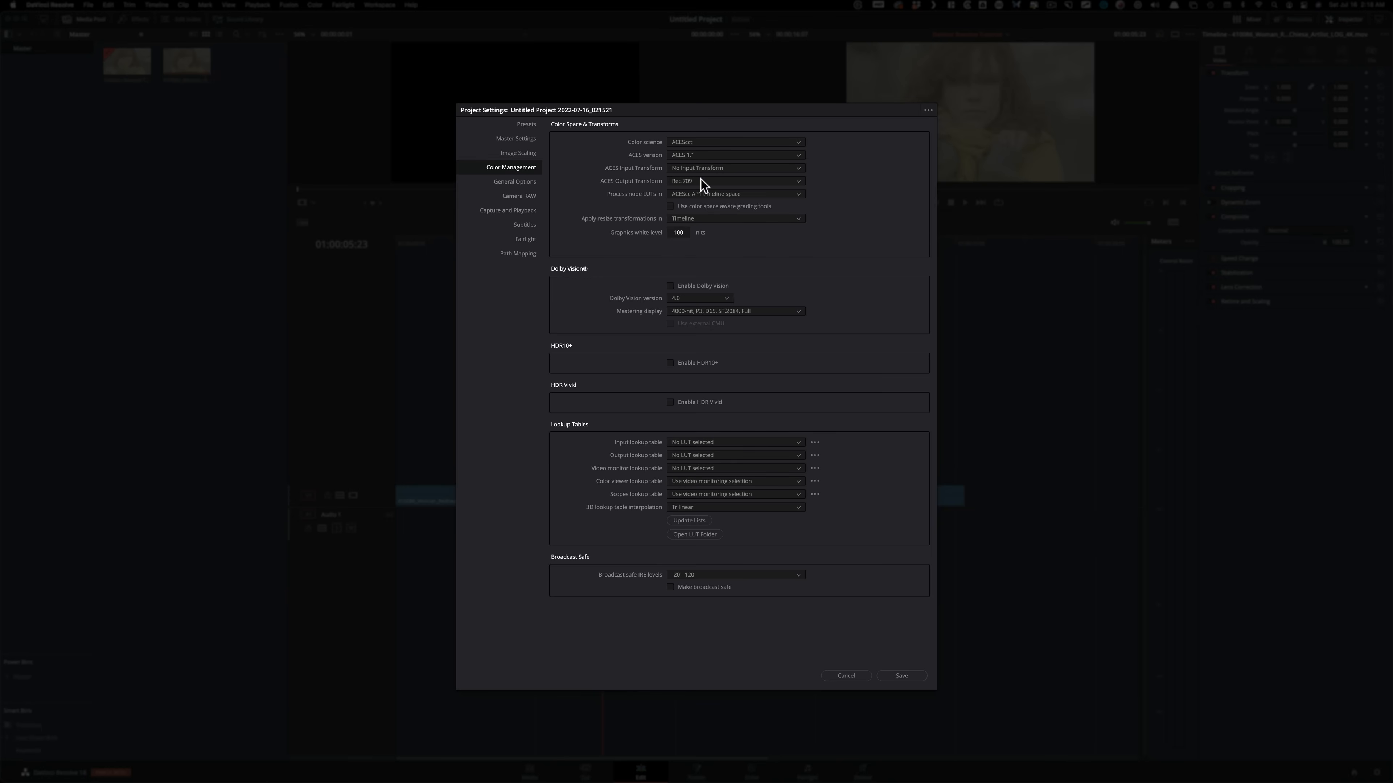
left_click(696, 209)
left_click(913, 677)
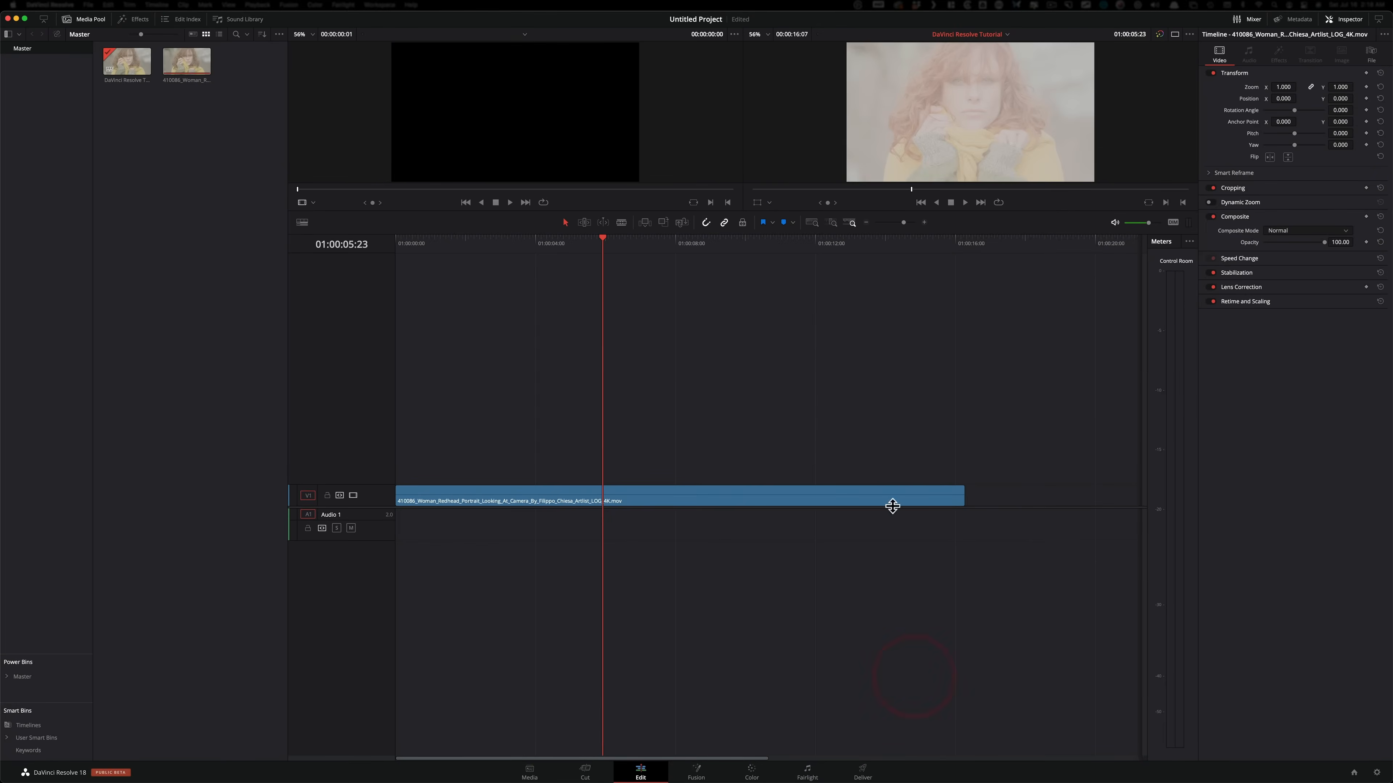
- Switch to the Color page and look at its Gallery, LUTs and Media Pool browsers in turn
left_click(597, 548)
left_click(751, 770)
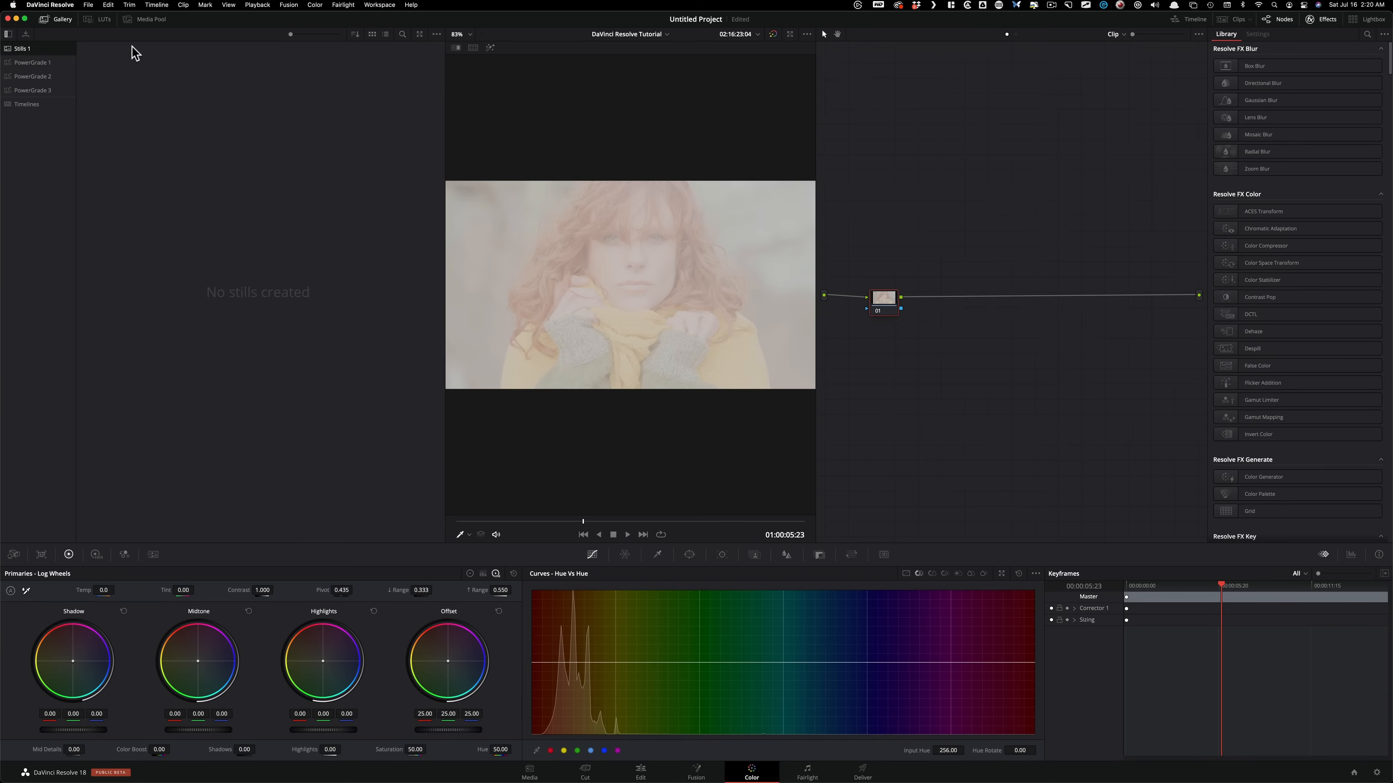
left_click(97, 20)
left_click(147, 20)
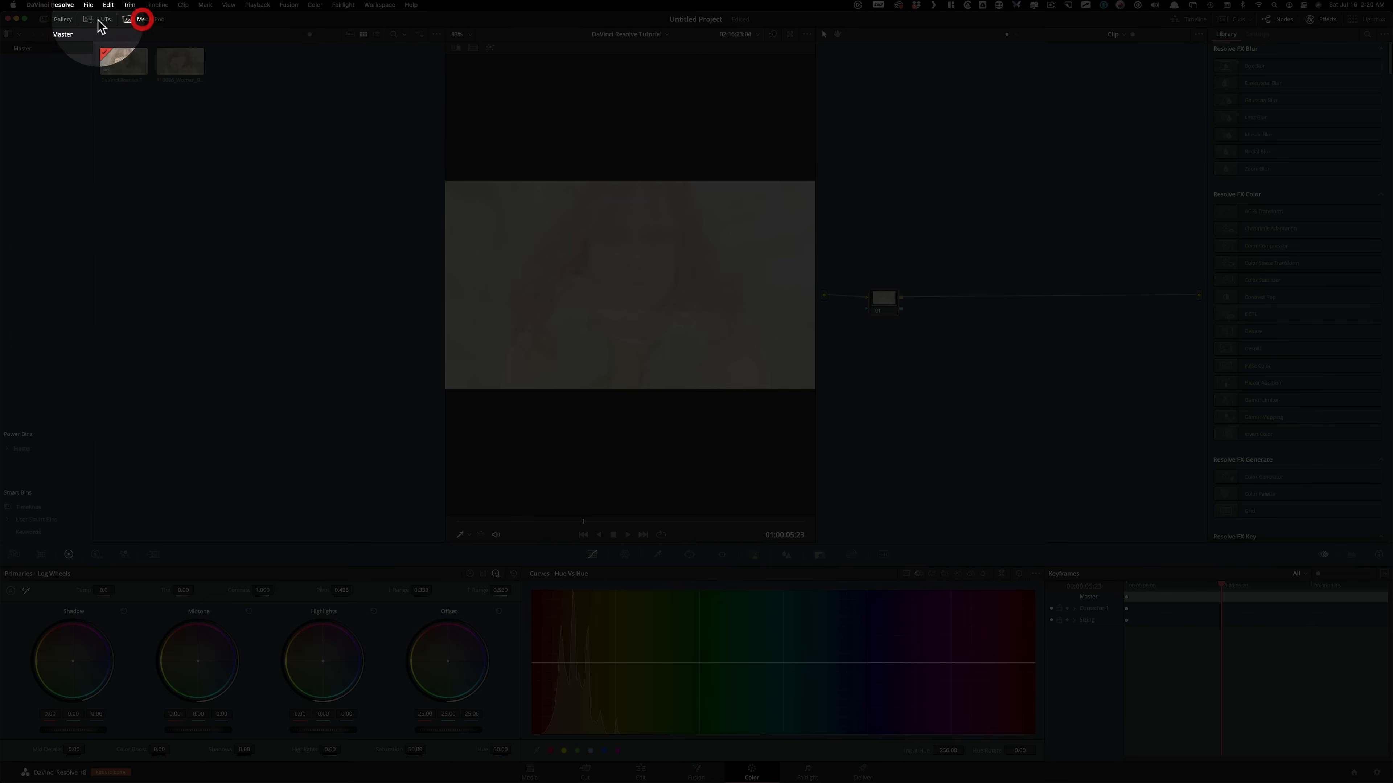
left_click(102, 19)
left_click(69, 21)
left_click(82, 19)
left_click(143, 20)
left_click(97, 21)
left_click(44, 21)
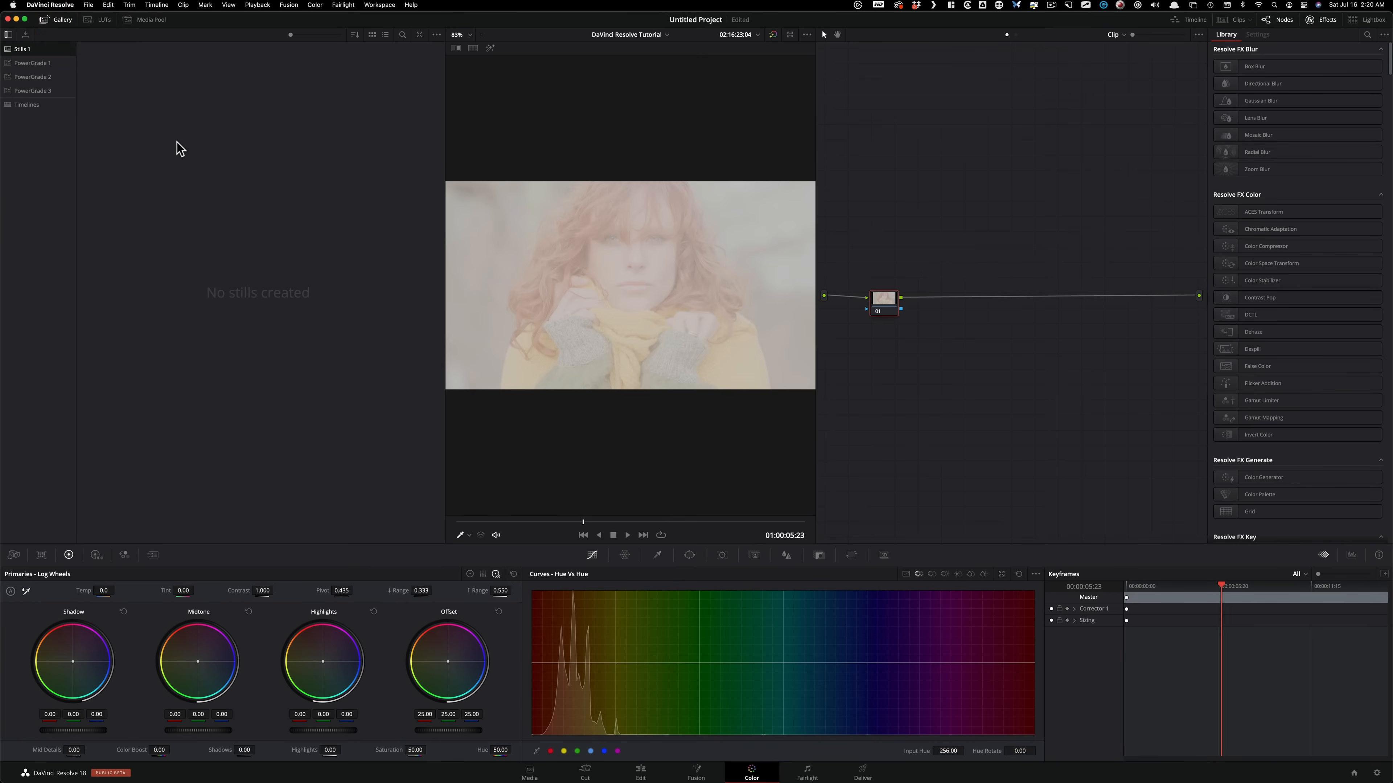
- Hide the Gallery and the Effects library, and show the scopes in place of the keyframes
left_click(98, 21)
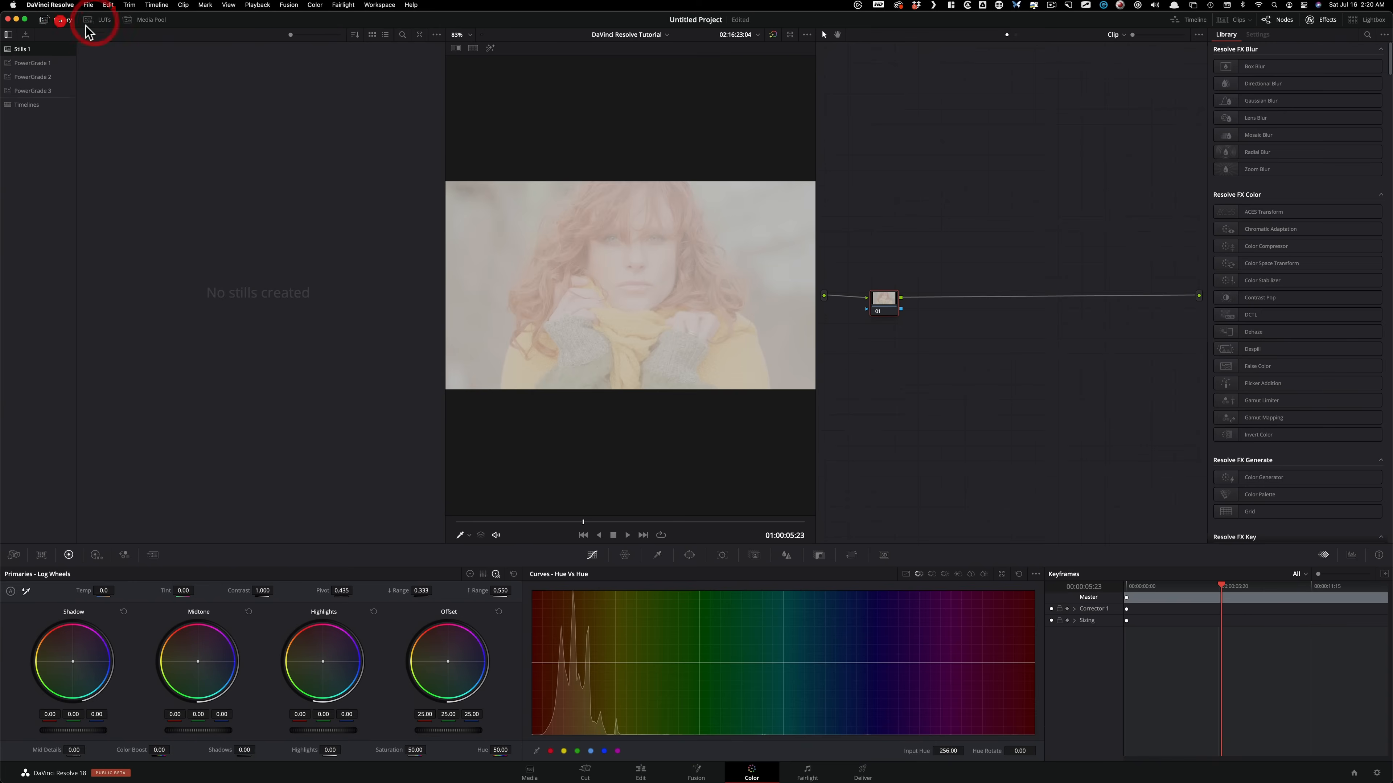
left_click(65, 22)
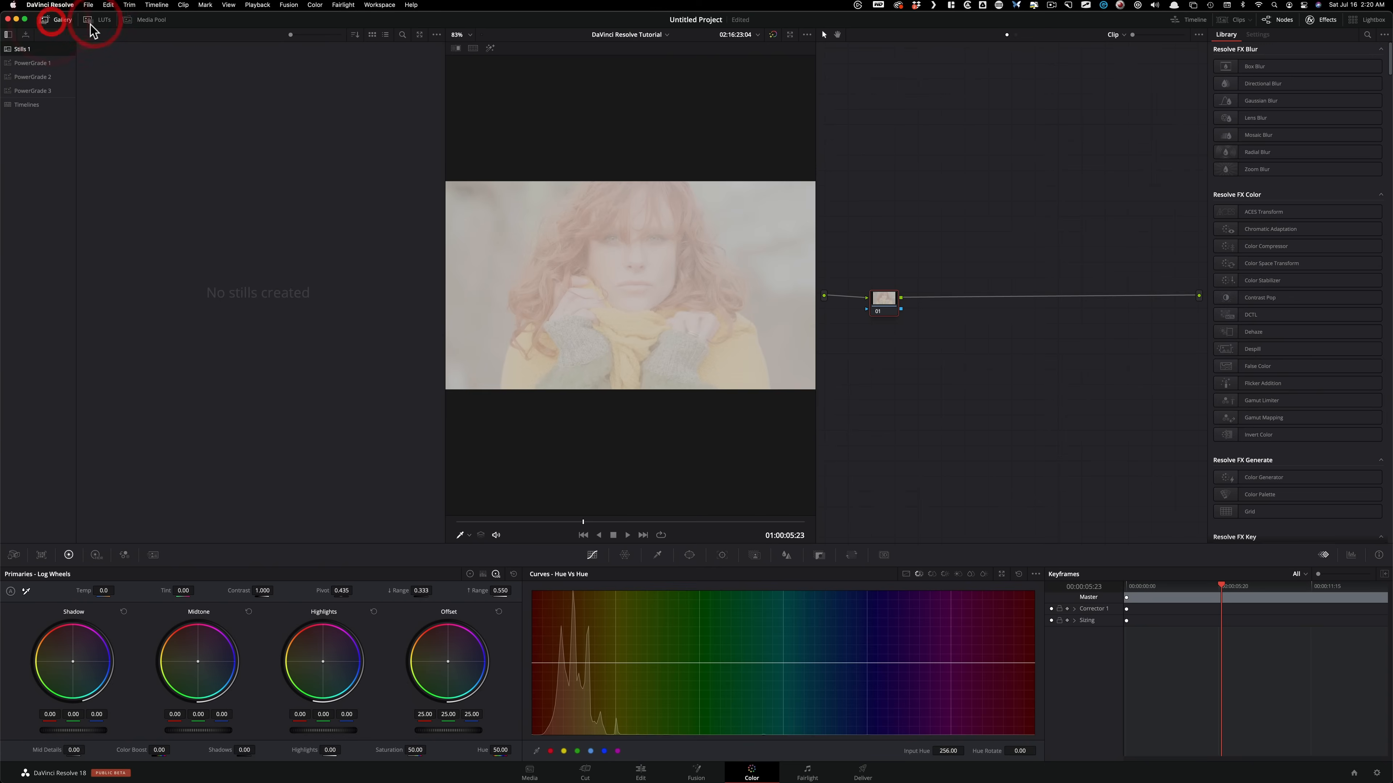
left_click(60, 22)
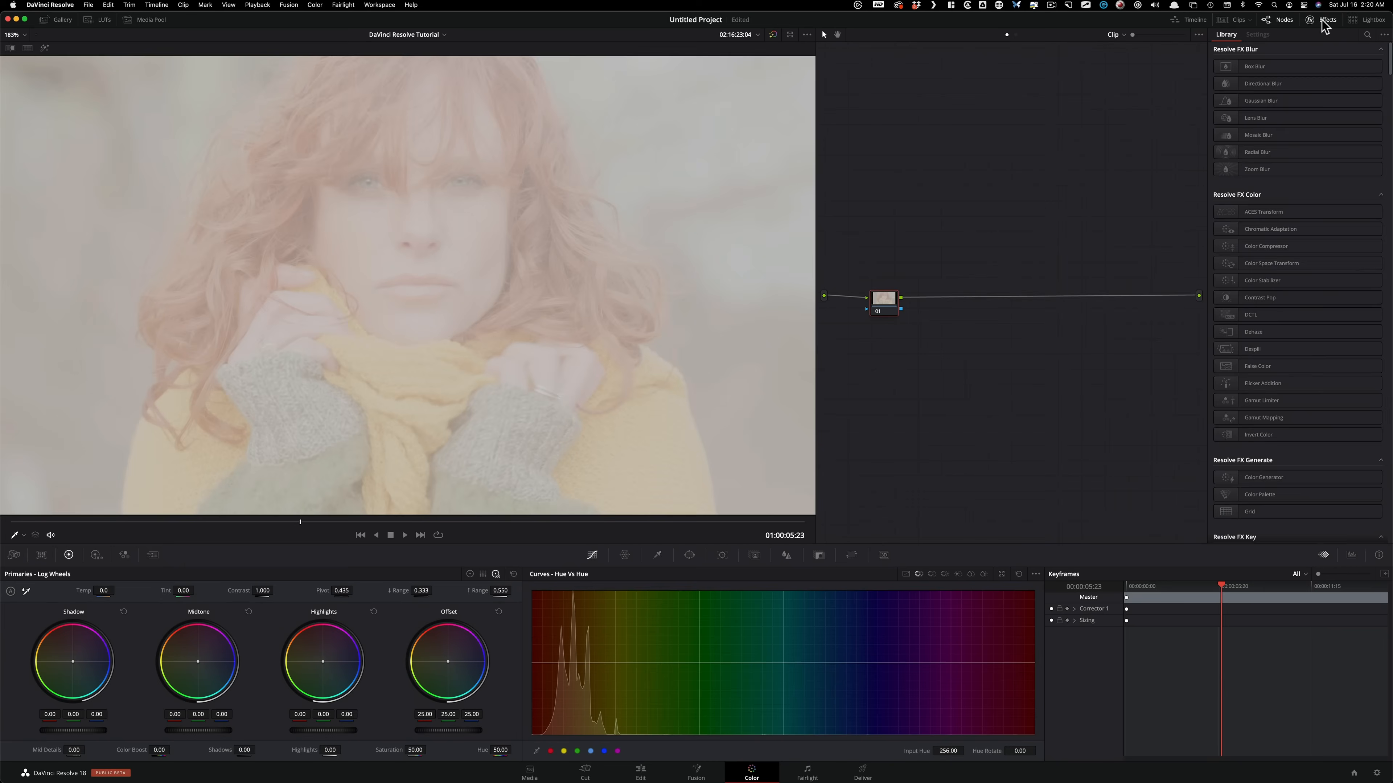
left_click(1326, 20)
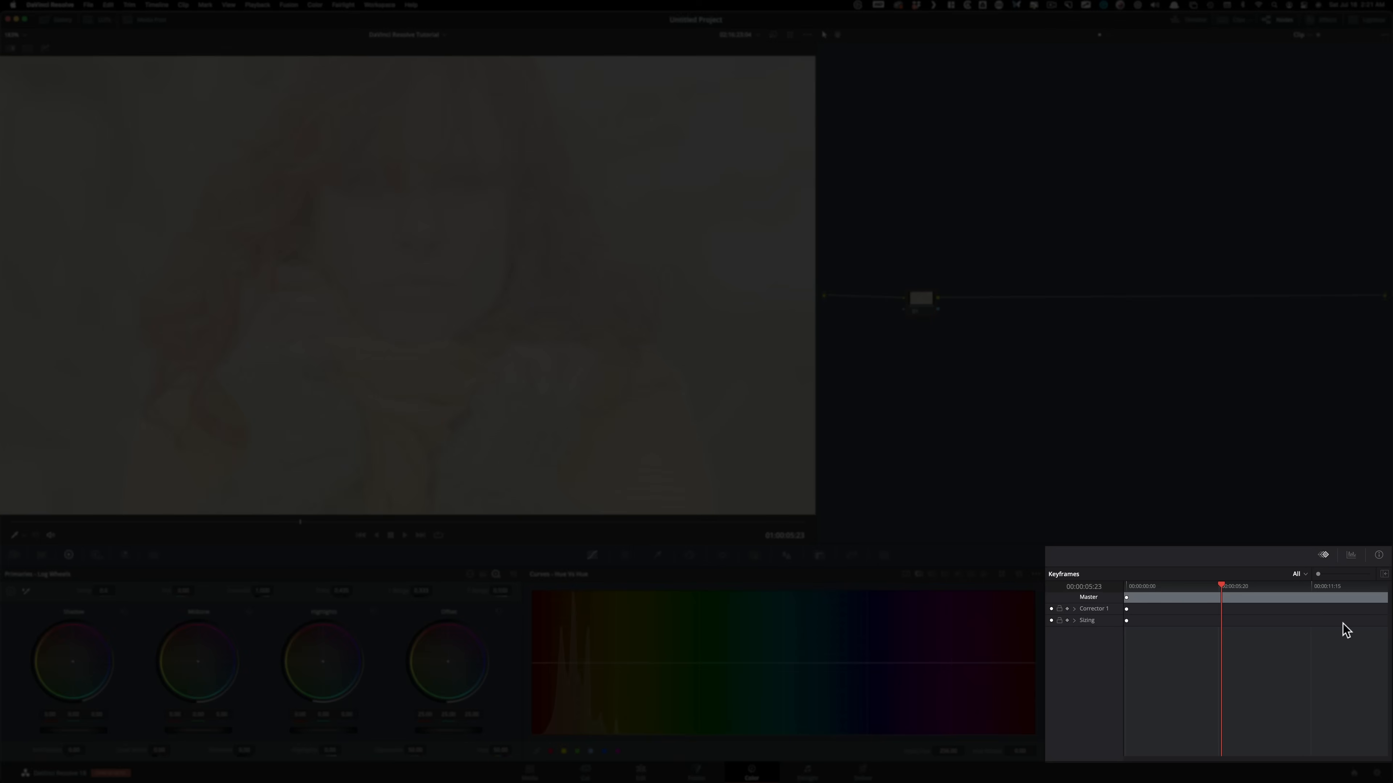
left_click(1354, 558)
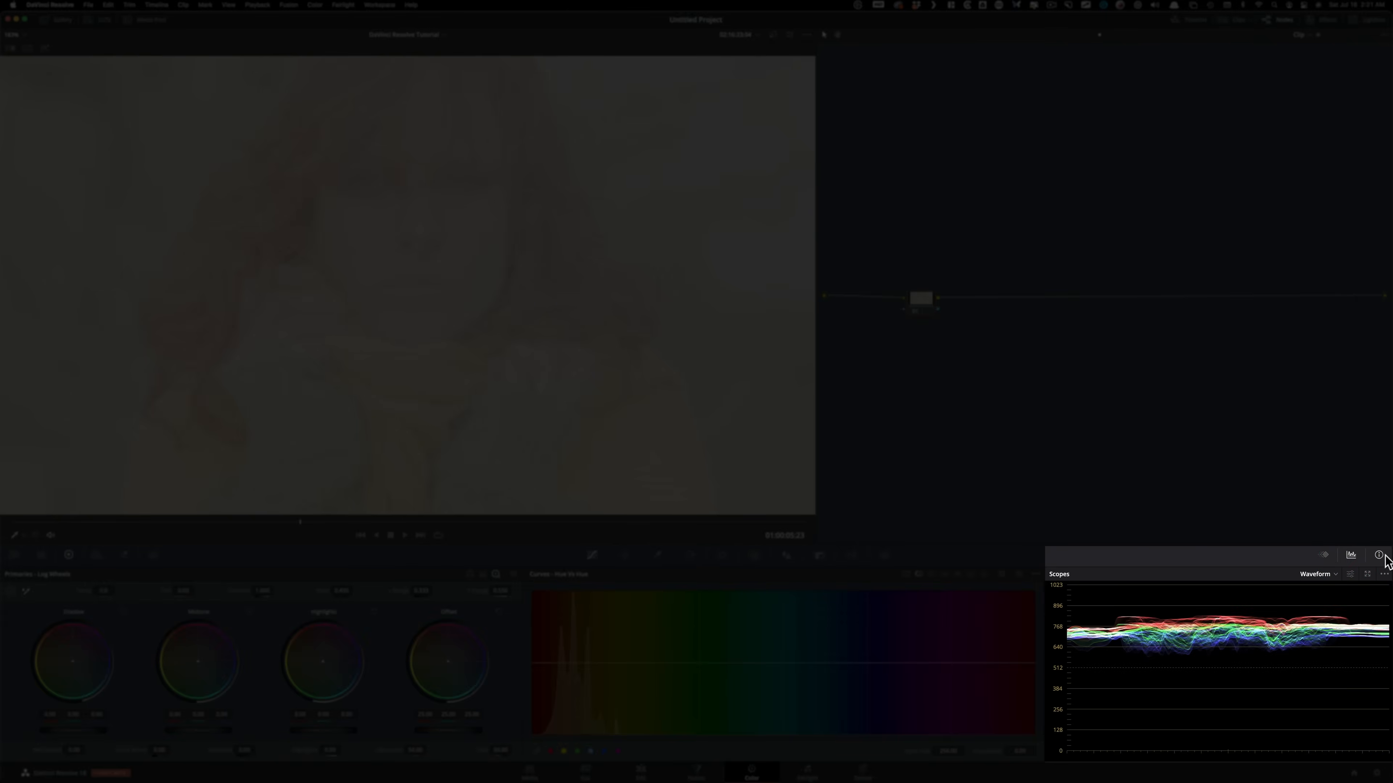
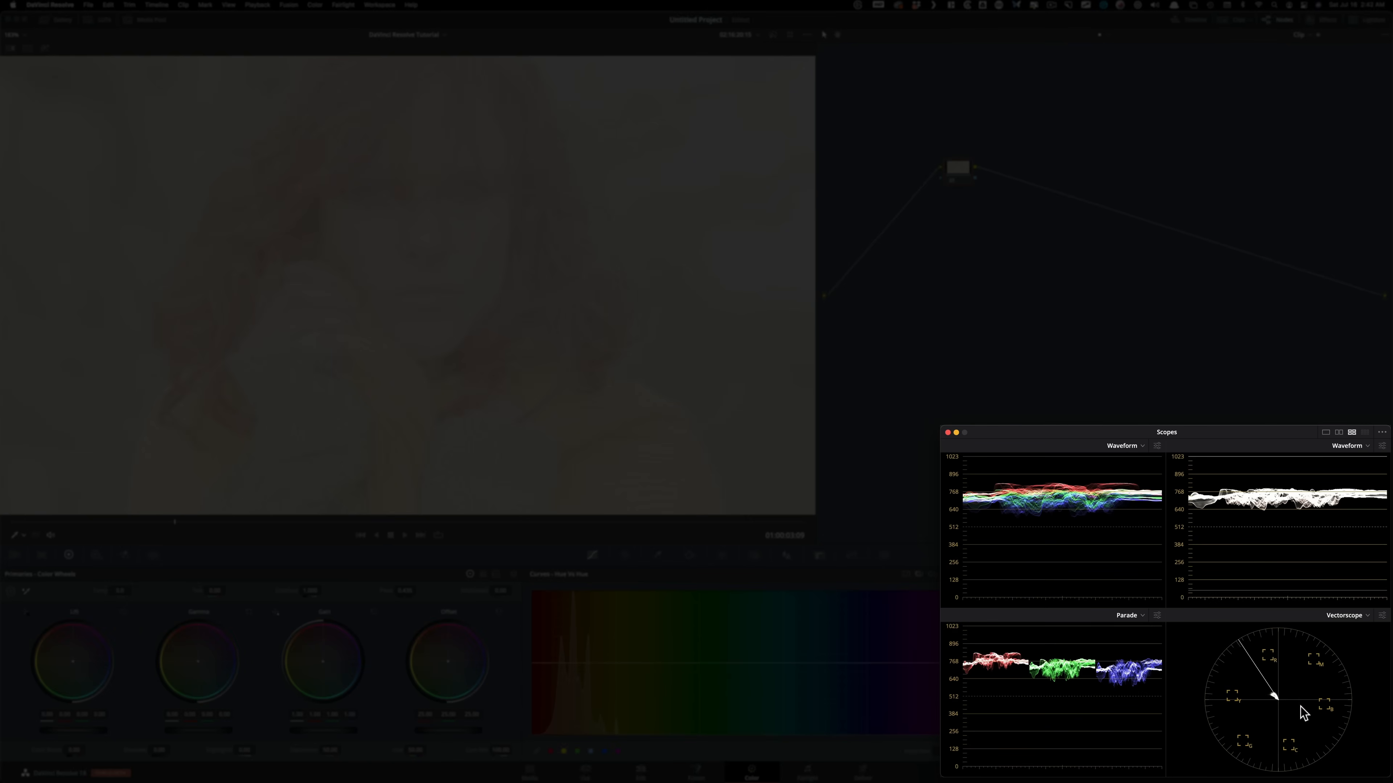
- Examine the display options of the scopes and the vectorscope settings, including Show Skin Tone Indicator
left_click(1383, 433)
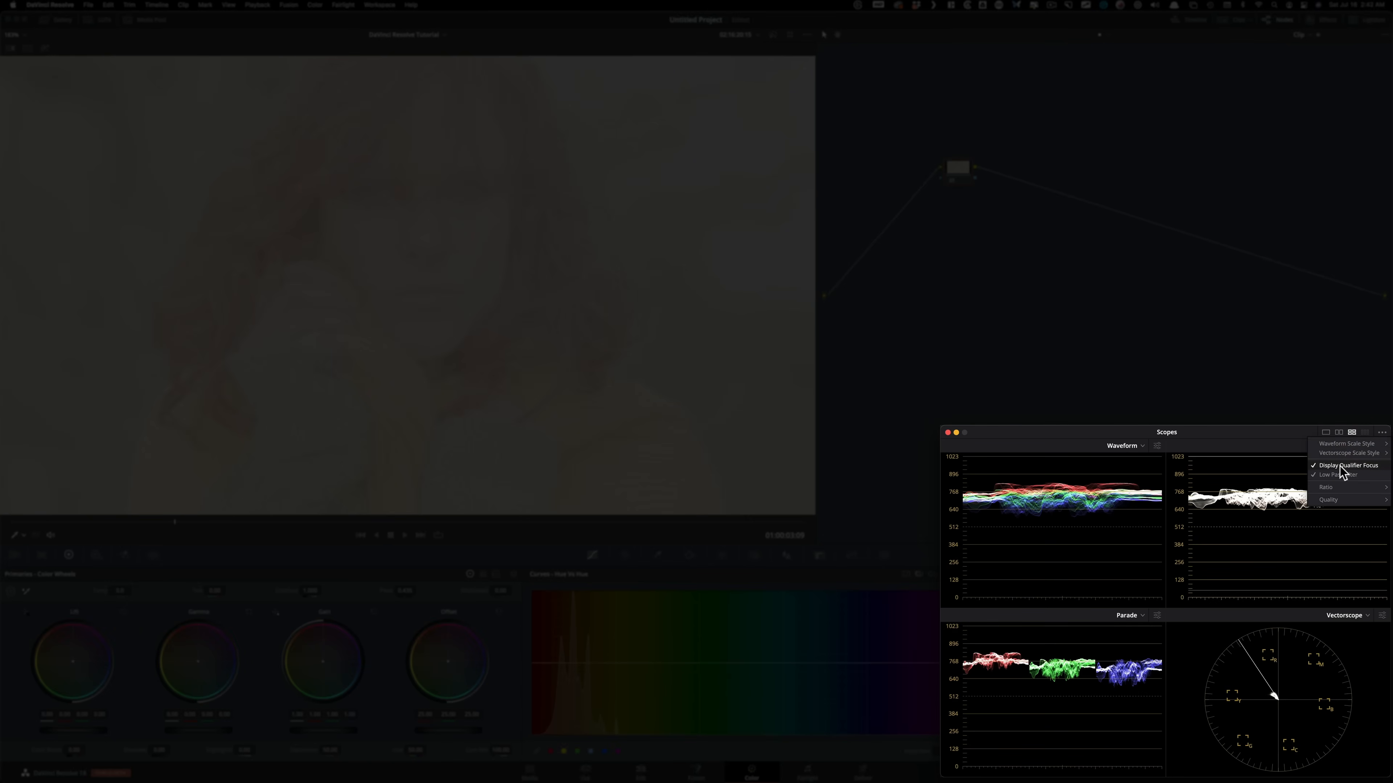
left_click(1234, 616)
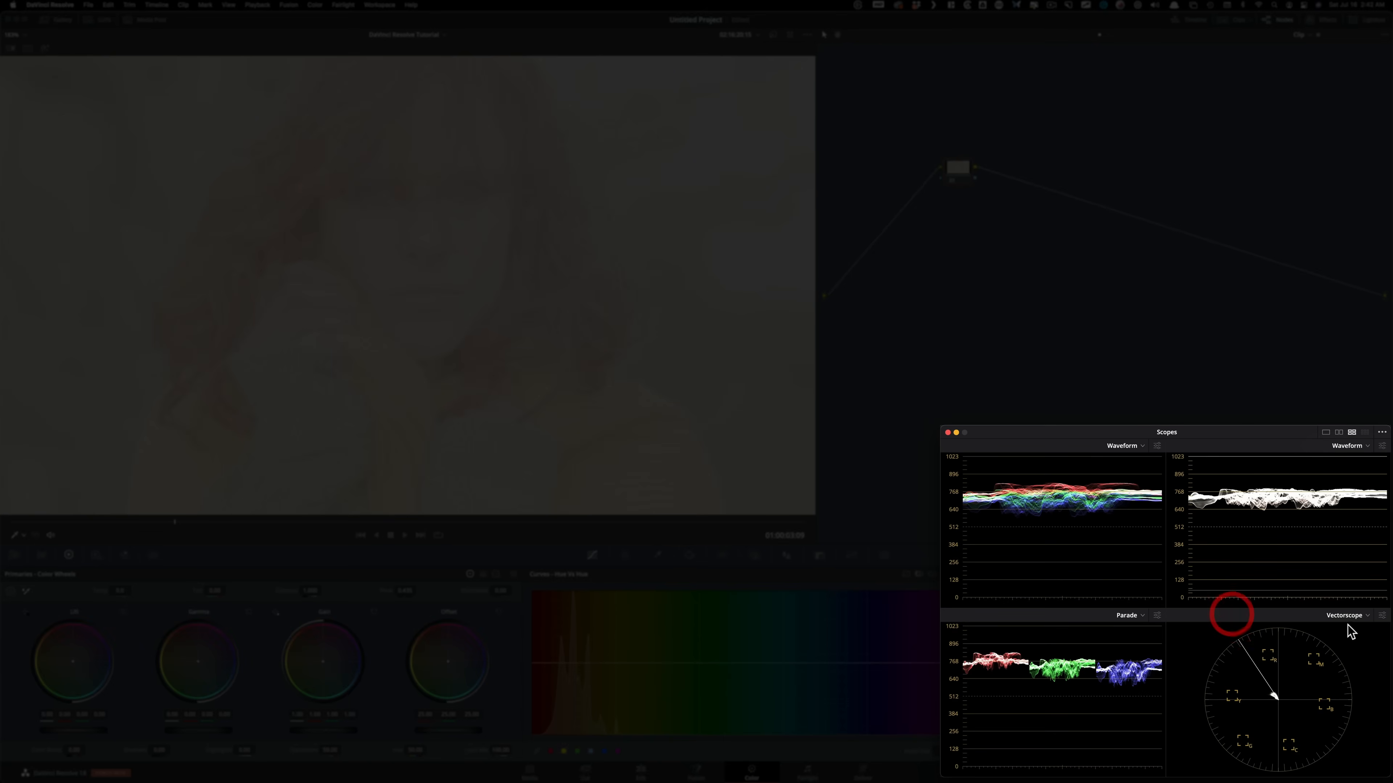
left_click(1381, 616)
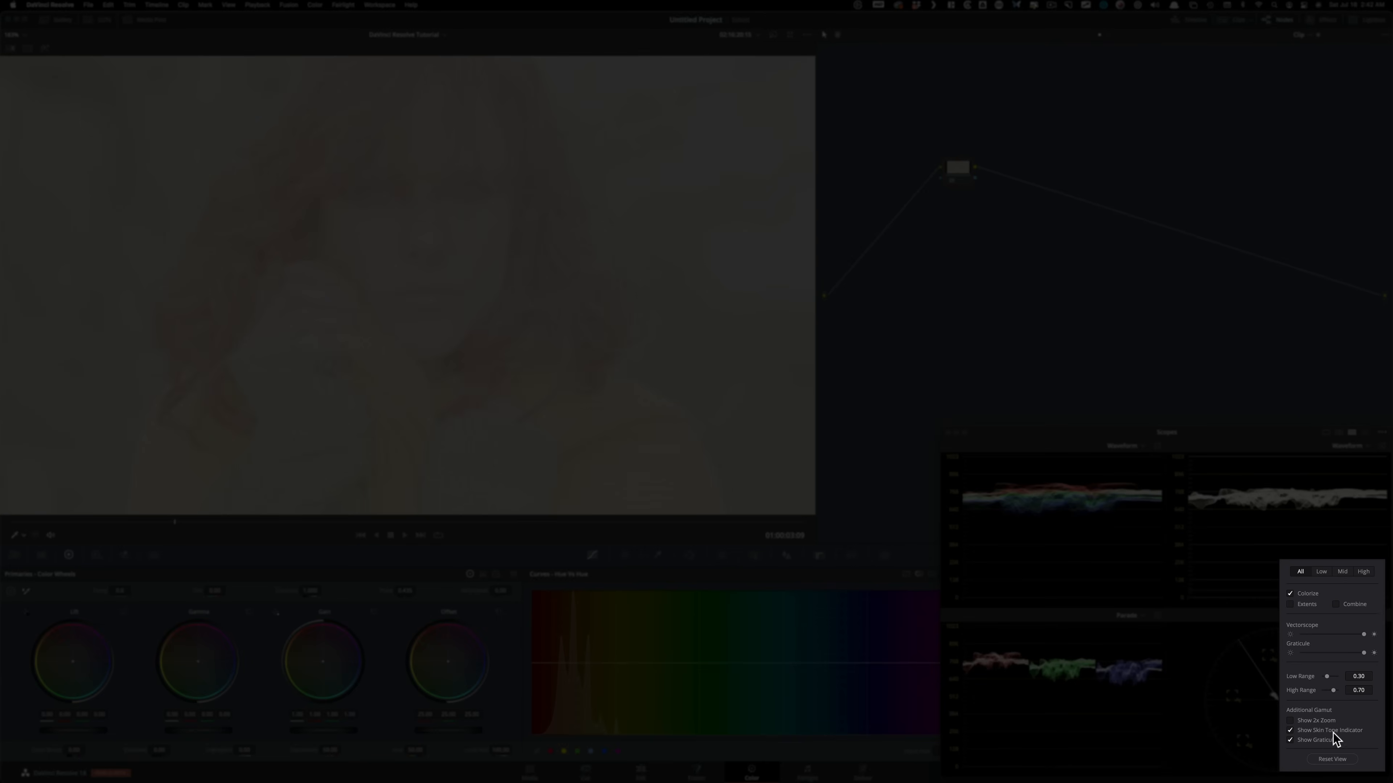
left_click(1214, 587)
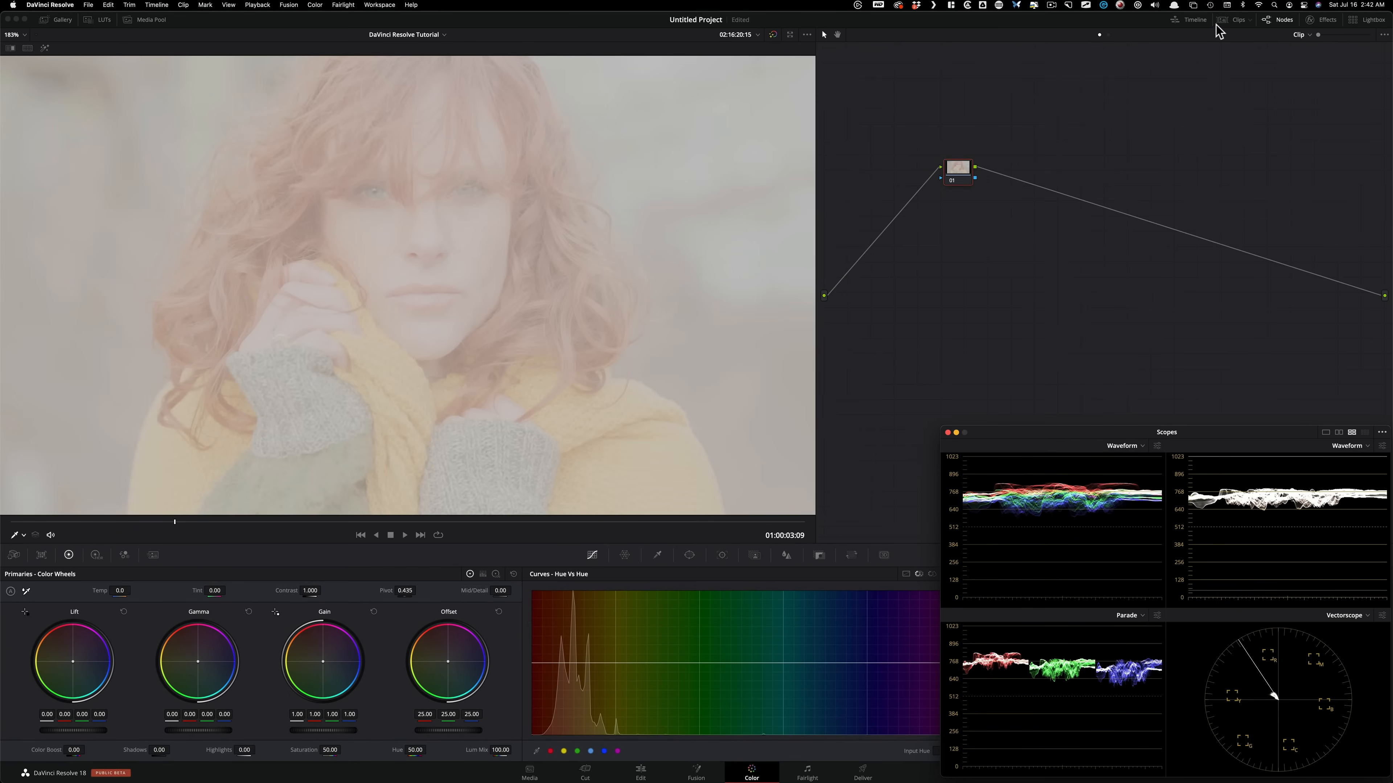
- Set the clip's ACES Input Transform to Sony SLog3 SGamut3Cine, showing the clip thumbnails only for this change
left_click(1234, 21)
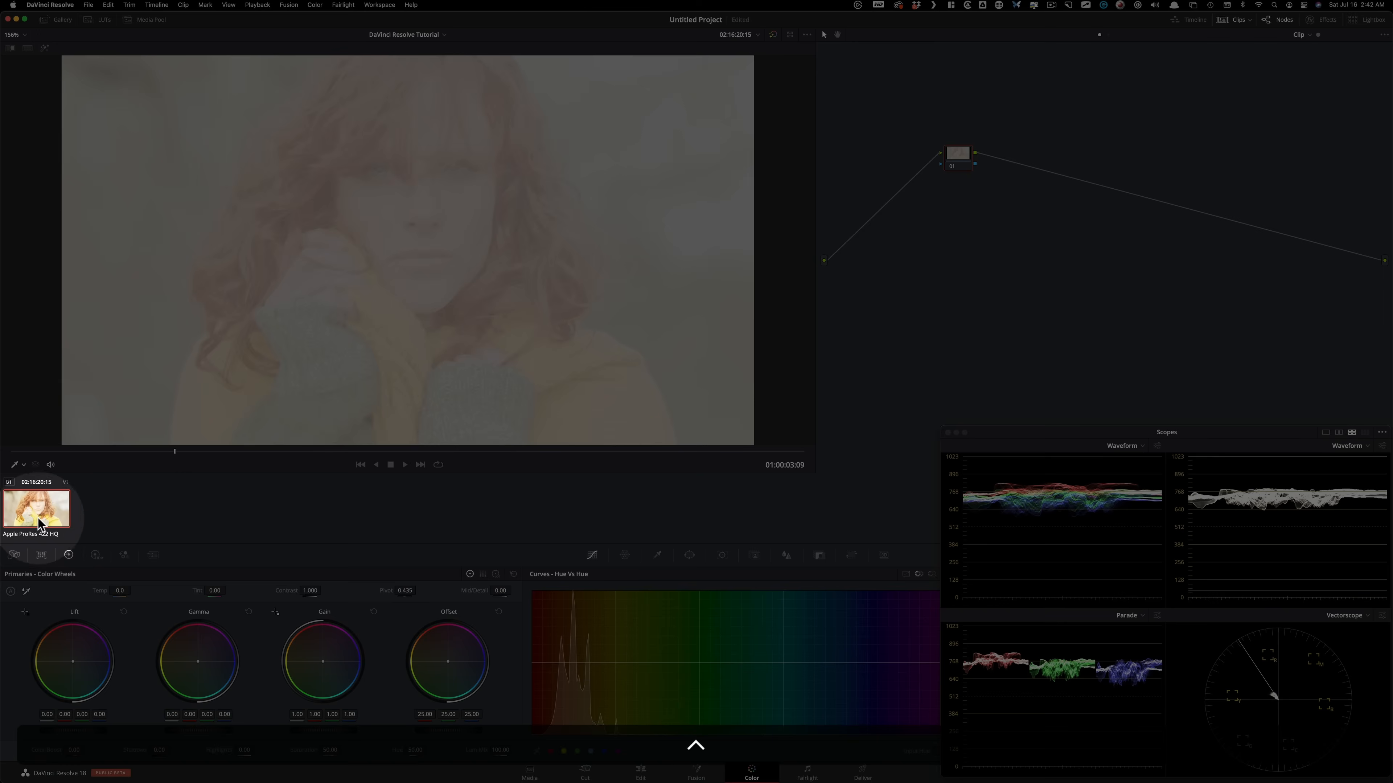
right_click(37, 509)
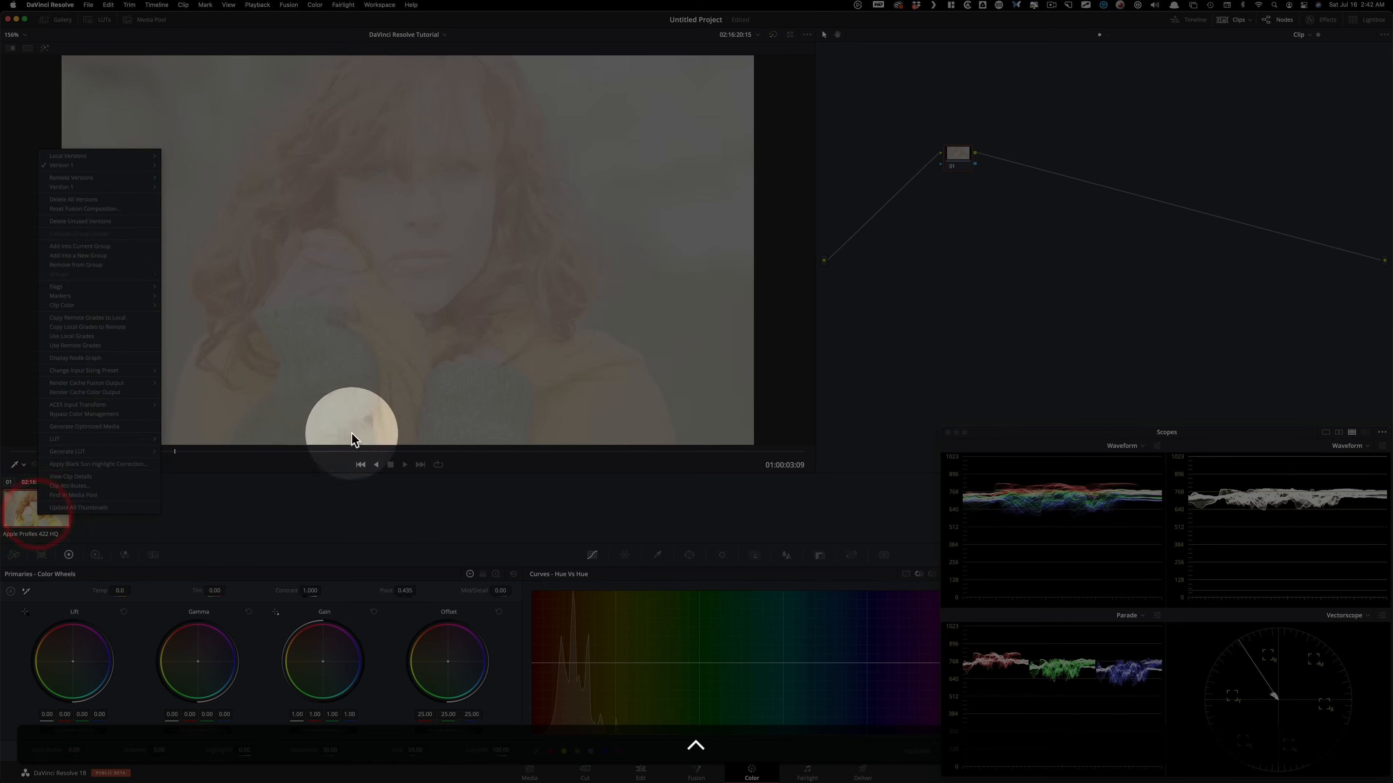
mouse_move(74, 405)
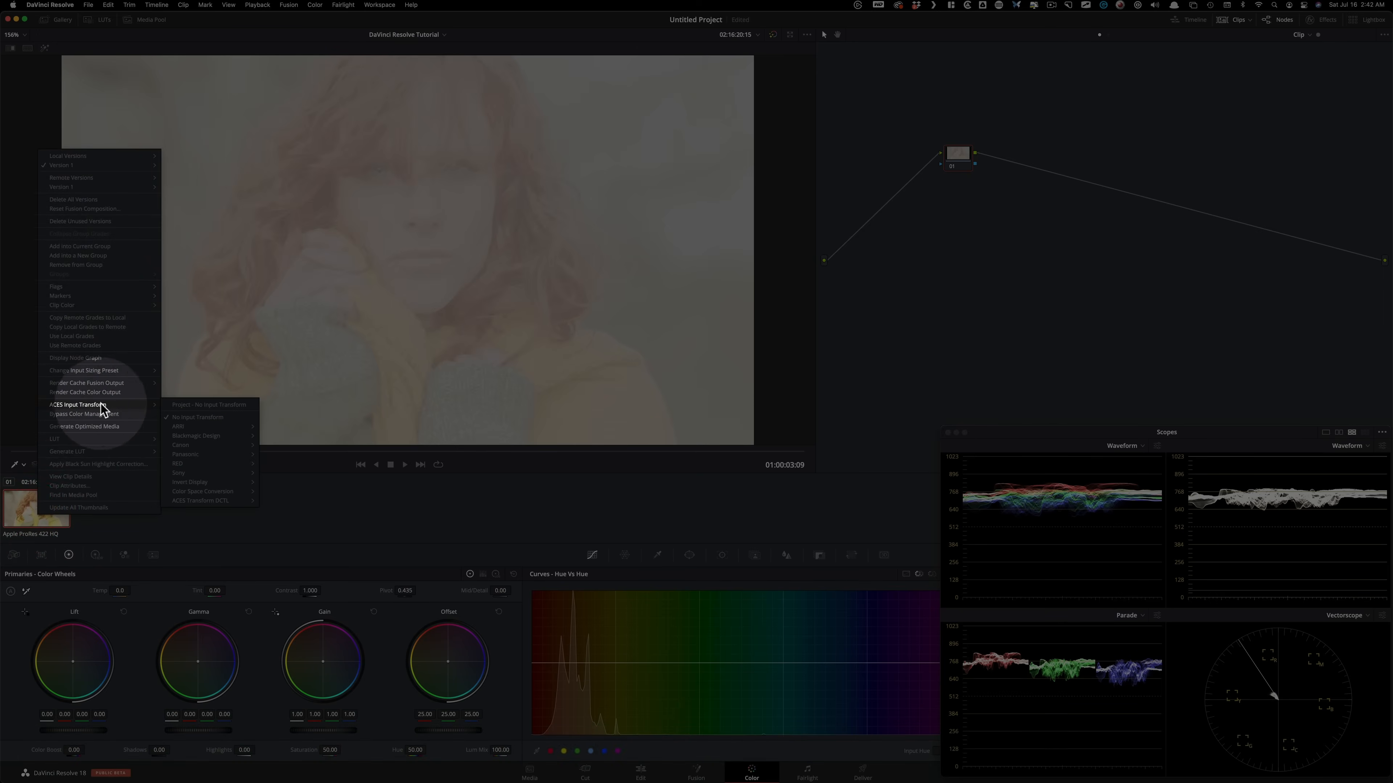
mouse_move(202, 473)
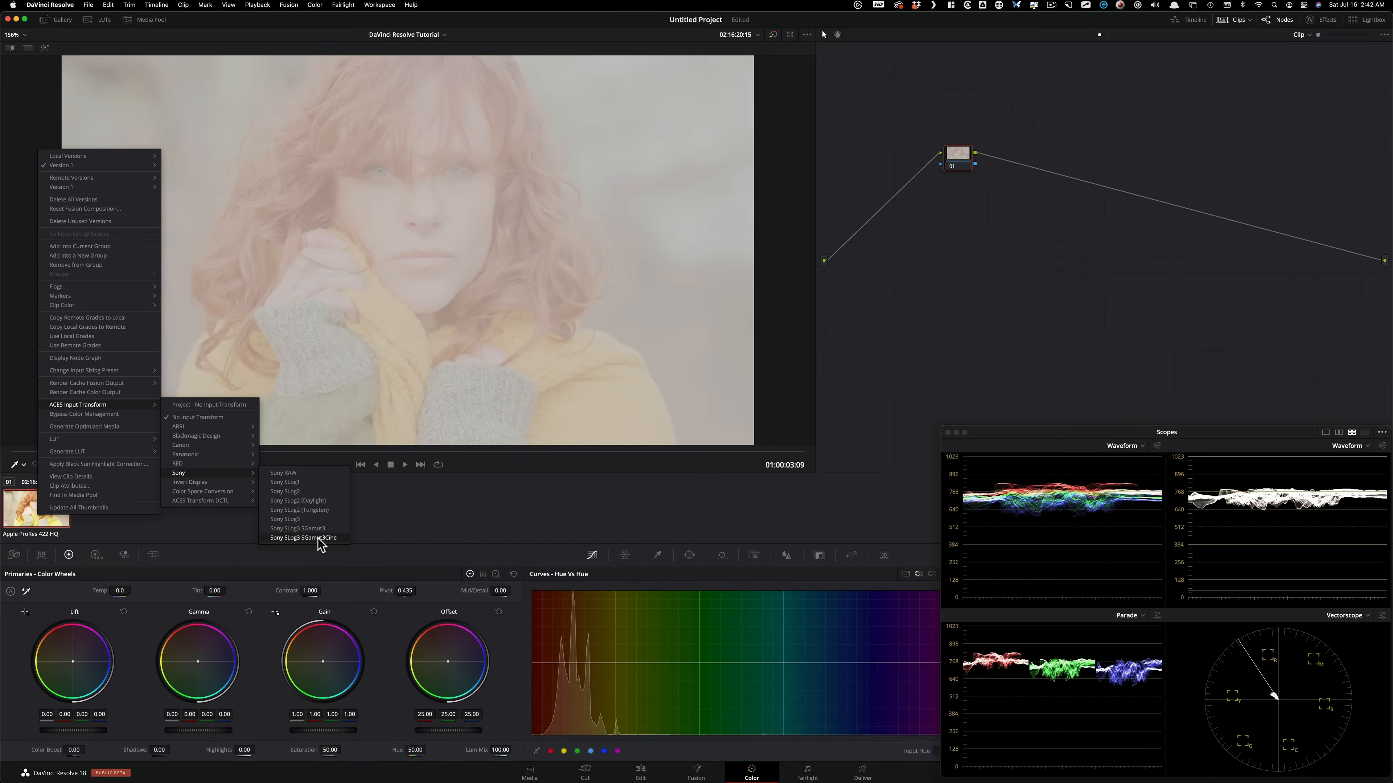
left_click(318, 538)
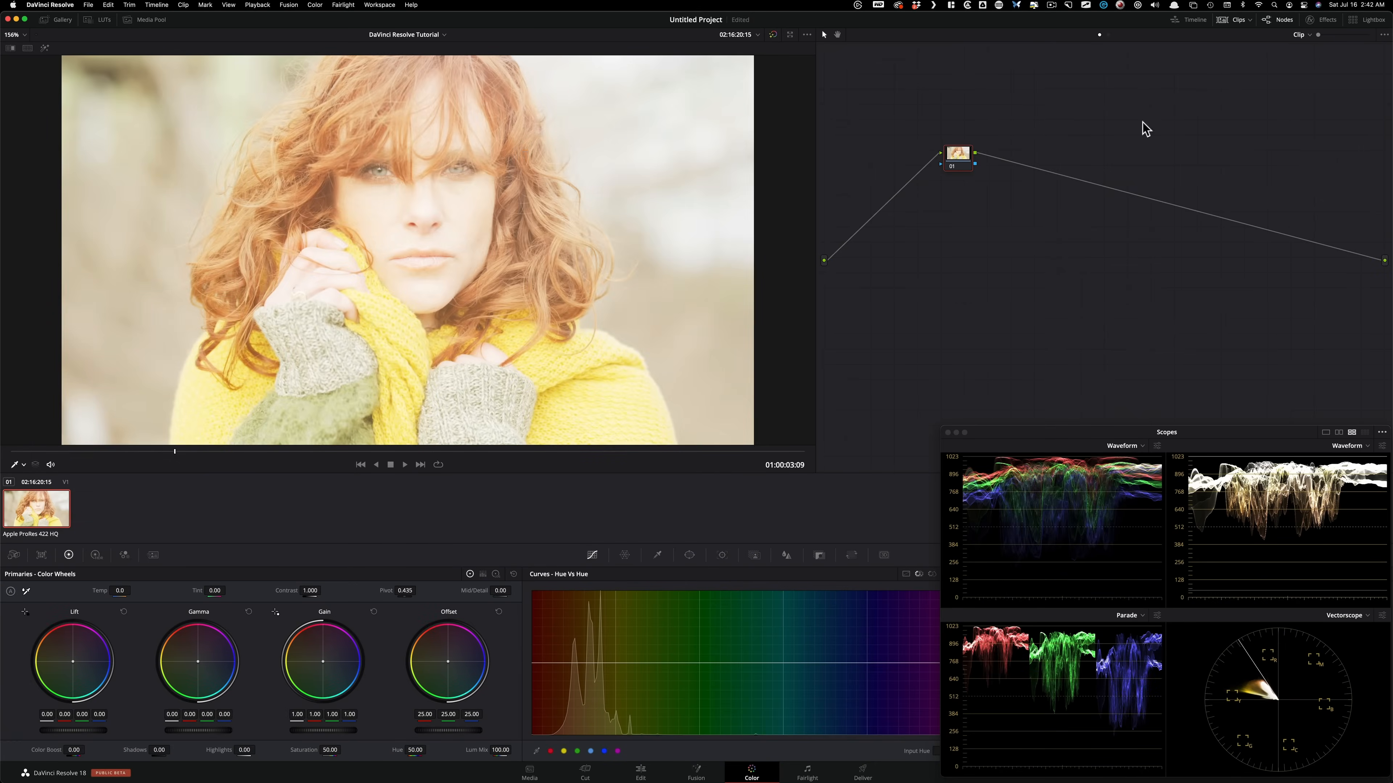
left_click(1224, 23)
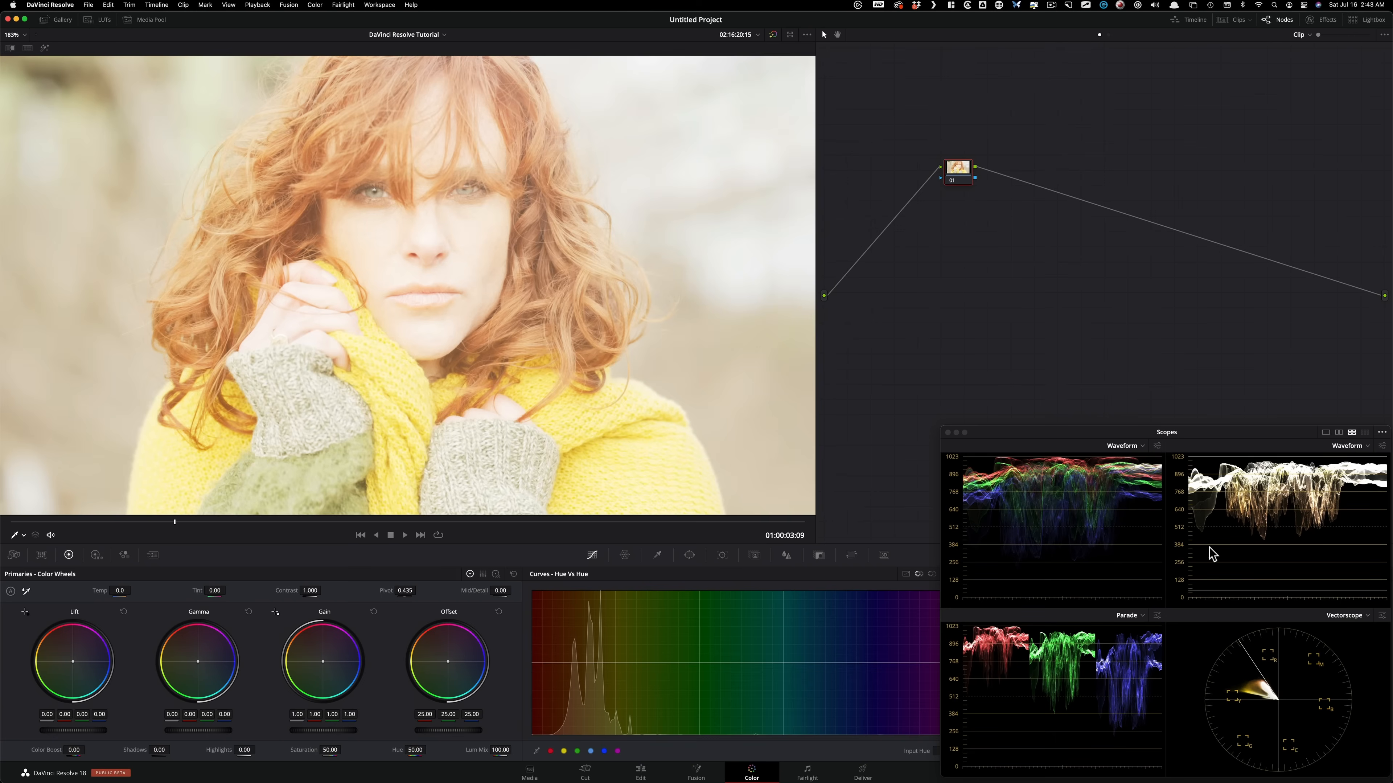
- Align the first node with the source and output, add two serial nodes after it, and space all three evenly in a row
left_click_drag(961, 174, 922, 302)
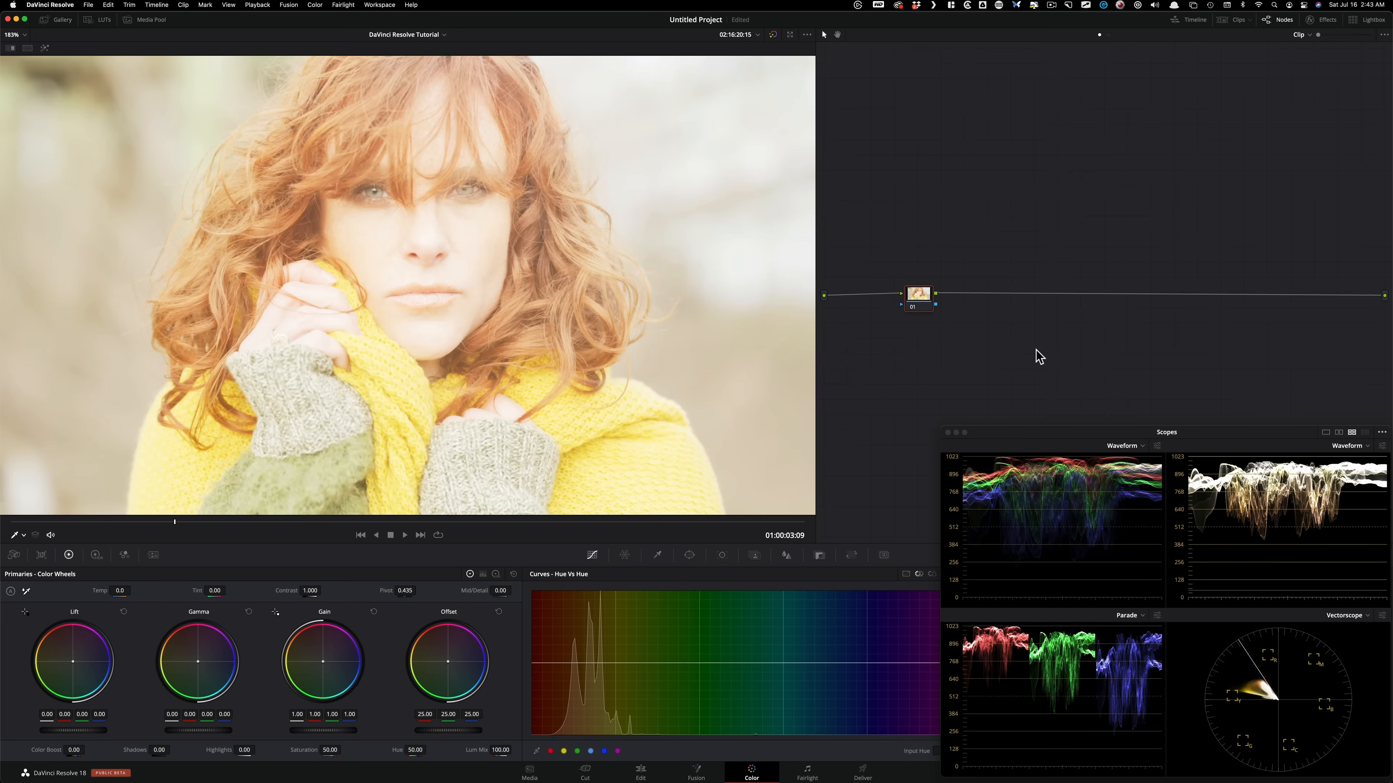
key("alt+s")
key("alt+s")
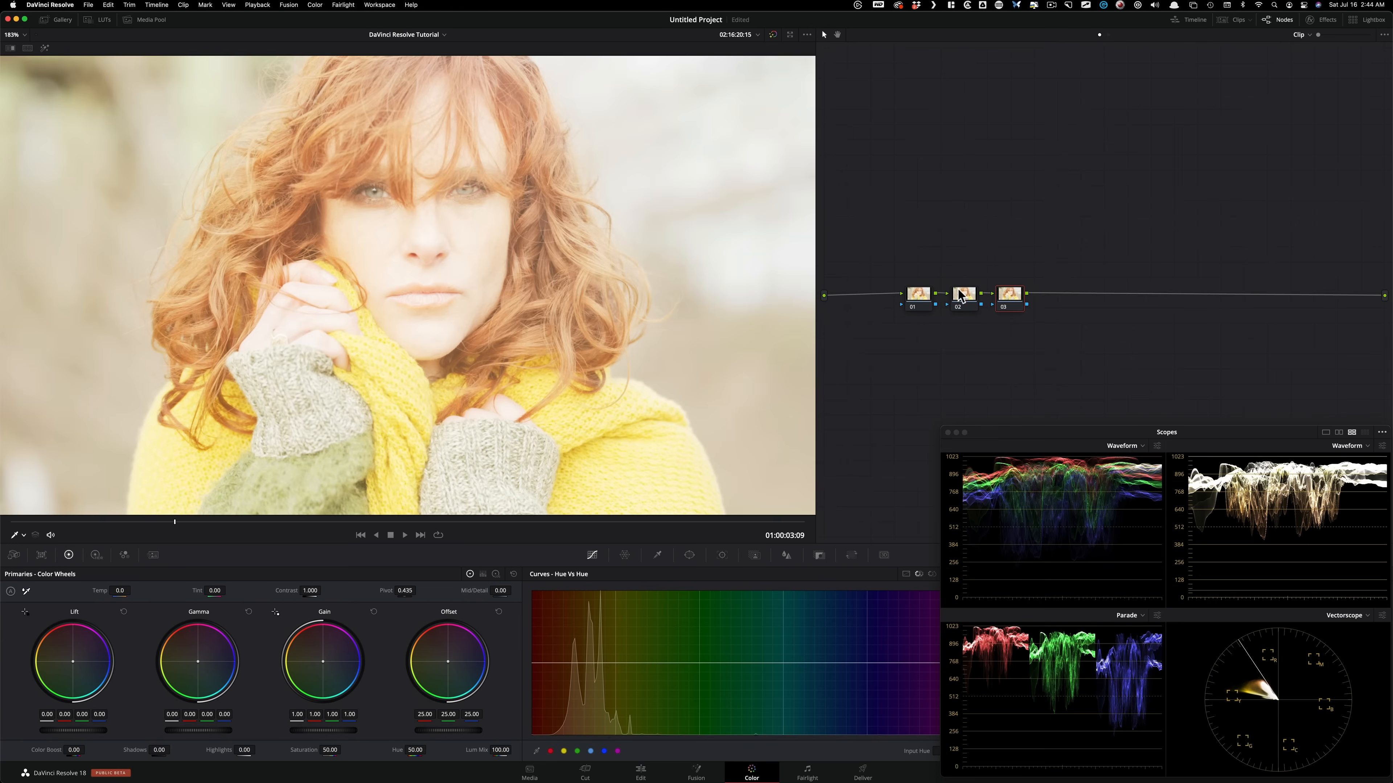
left_click_drag(946, 272, 1211, 301)
left_click(1165, 269)
left_click(1179, 256)
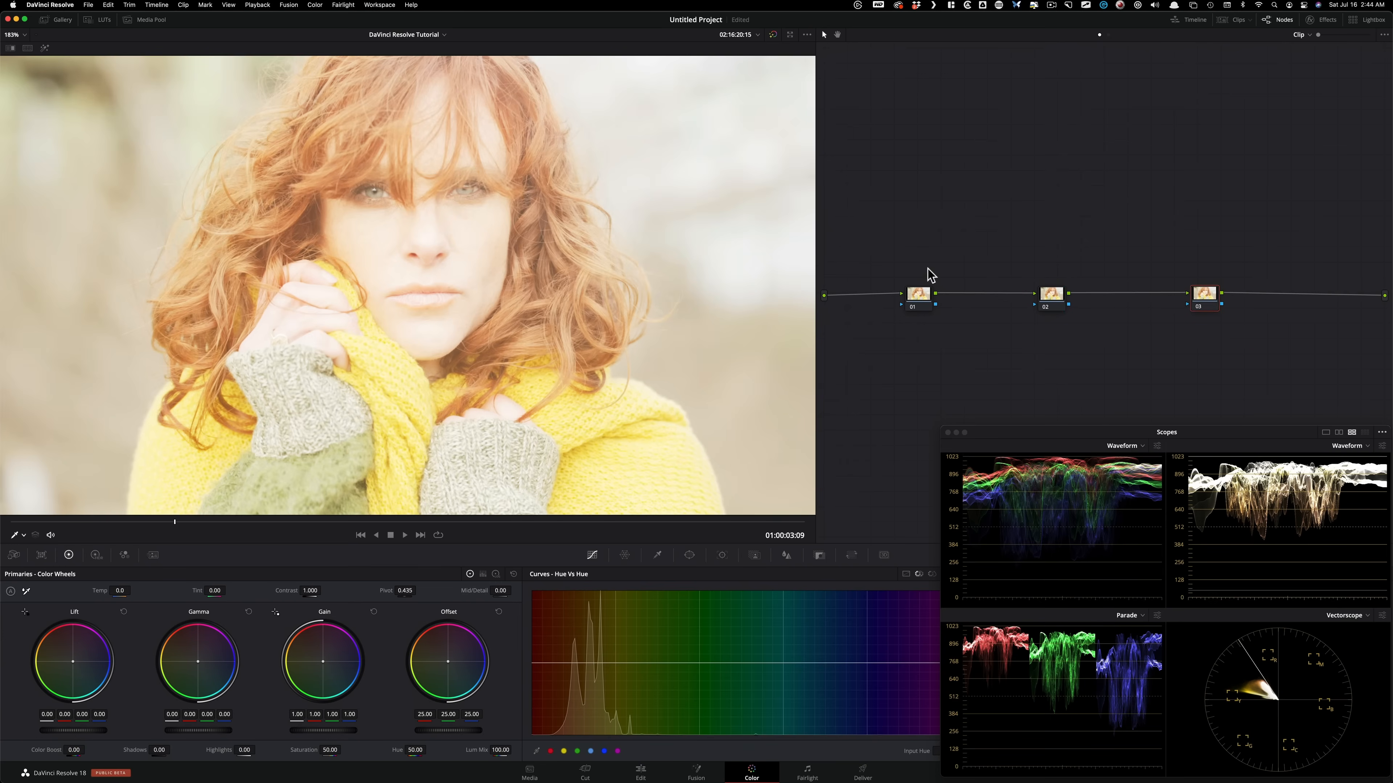
- Label the three nodes pri, sec and curves in order
left_click(919, 296)
key("Tab")
type("pr")
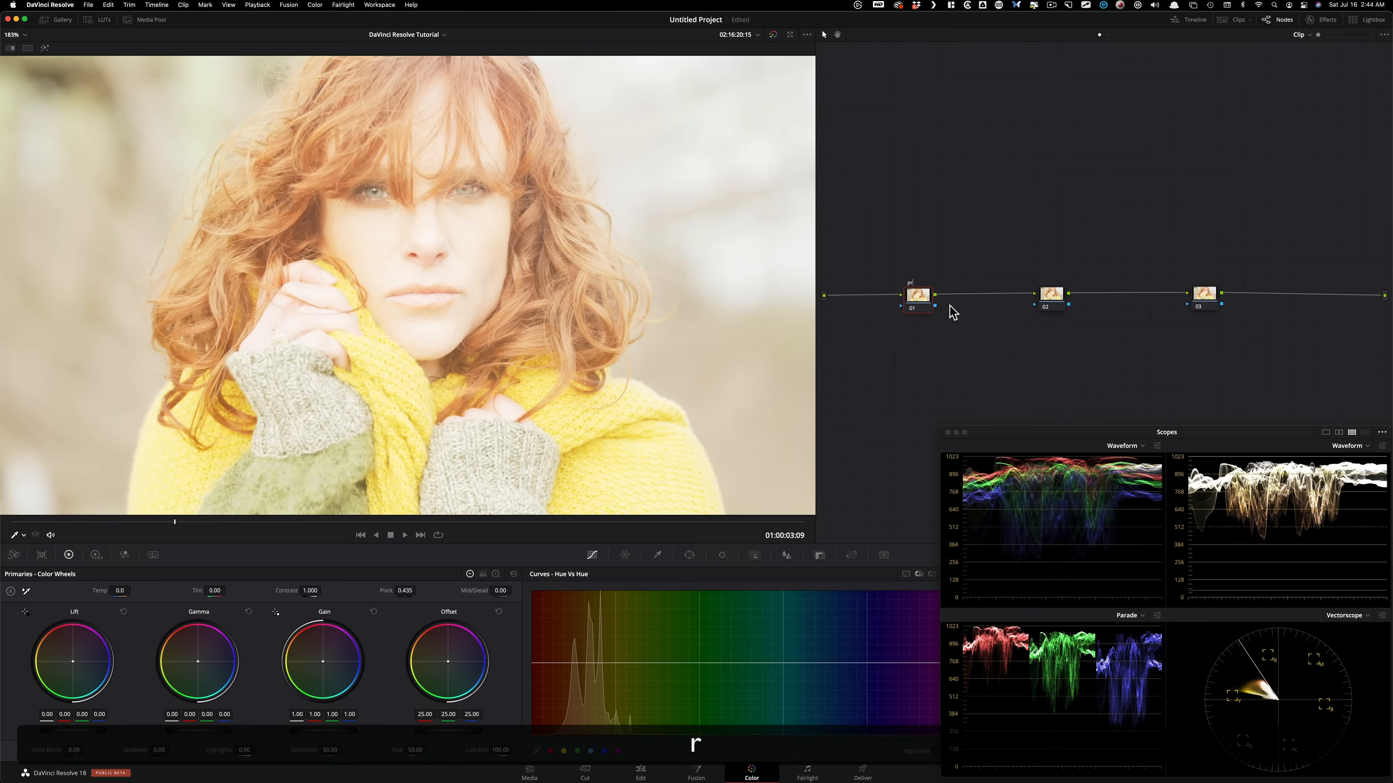
type("i")
key("Return")
key("Tab")
type("sec")
key("Return")
key("Tab")
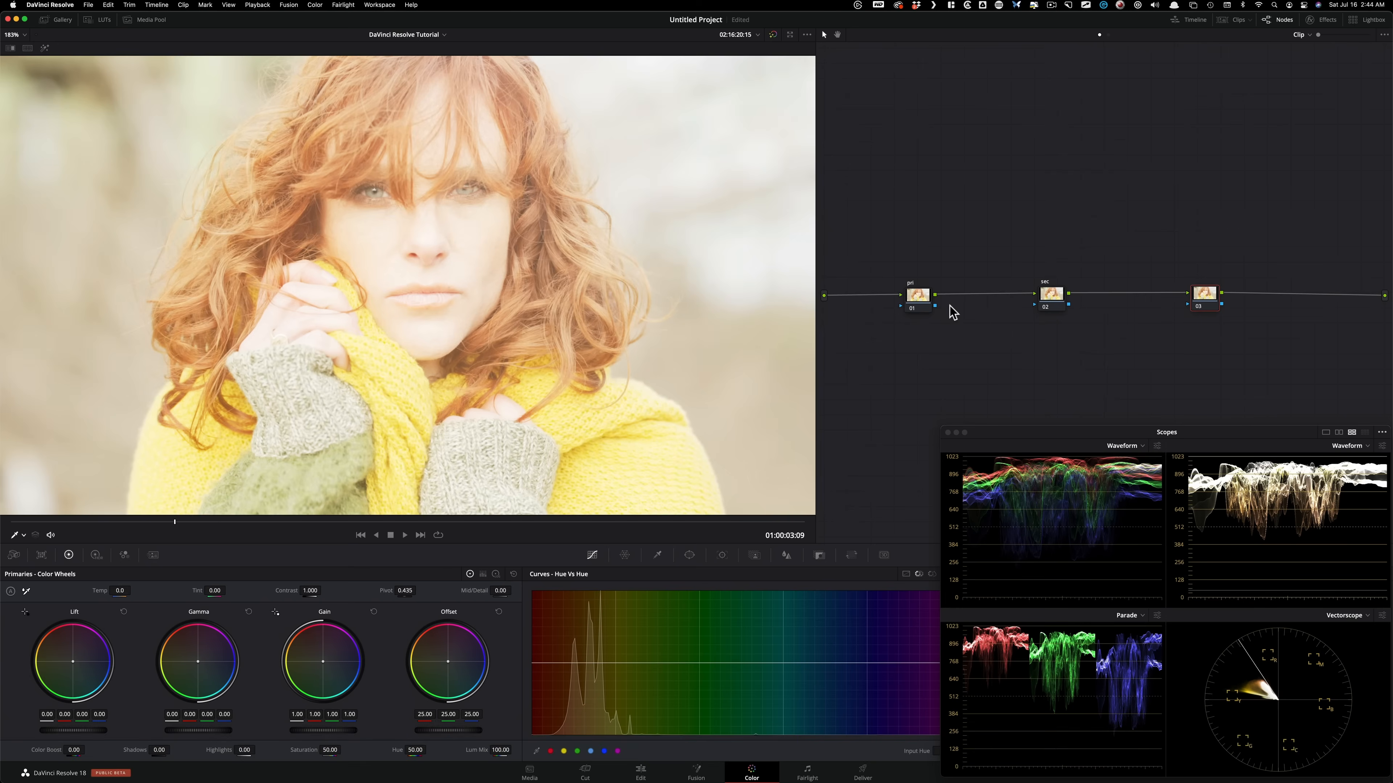
type("curve")
key("Return")
key("Tab")
type("c")
key("BackSpace")
type("cu")
key("Return")
- On the pri node, set the Global exposure in the High Dynamic Range color wheels to -2.00
key("shift+semicolon")
key("shift+semicolon")
left_click(95, 555)
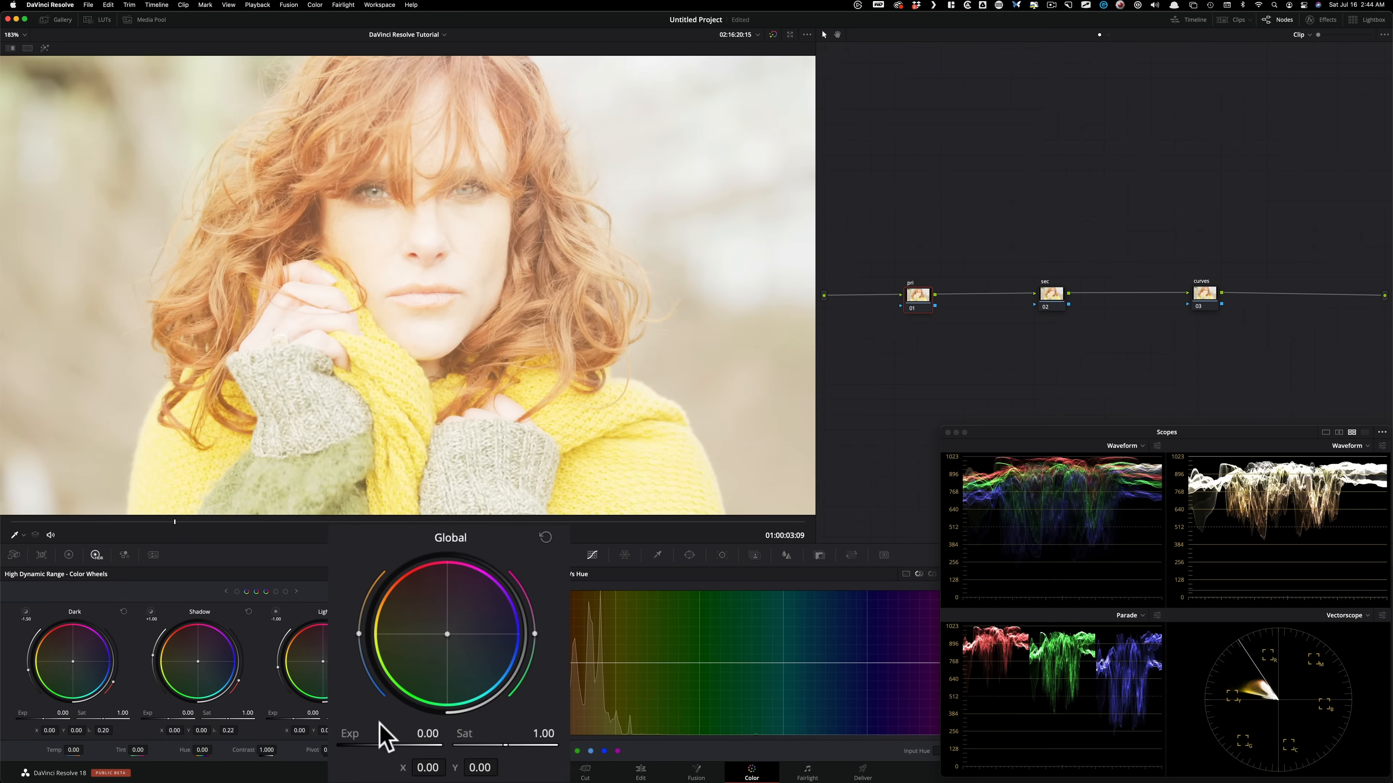
left_click(427, 735)
type("2")
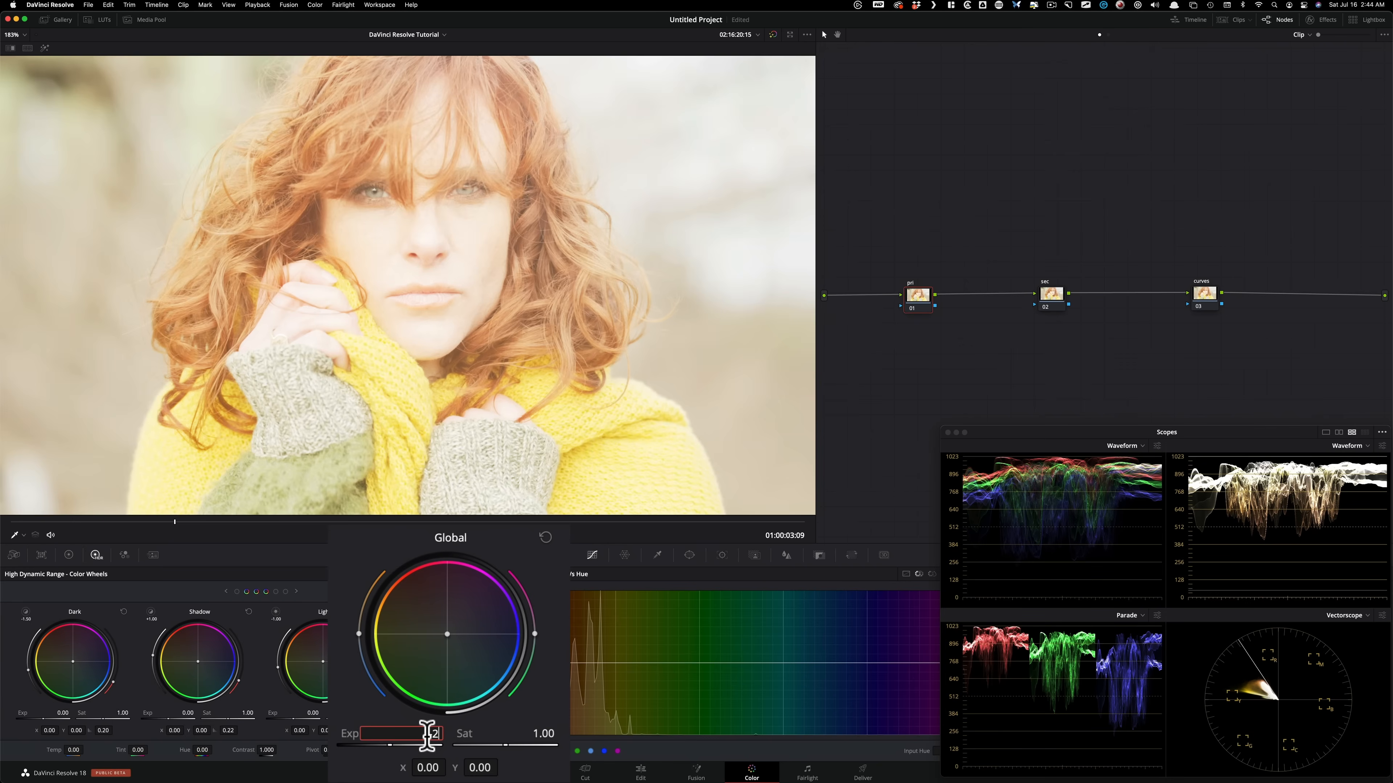
key("Return")
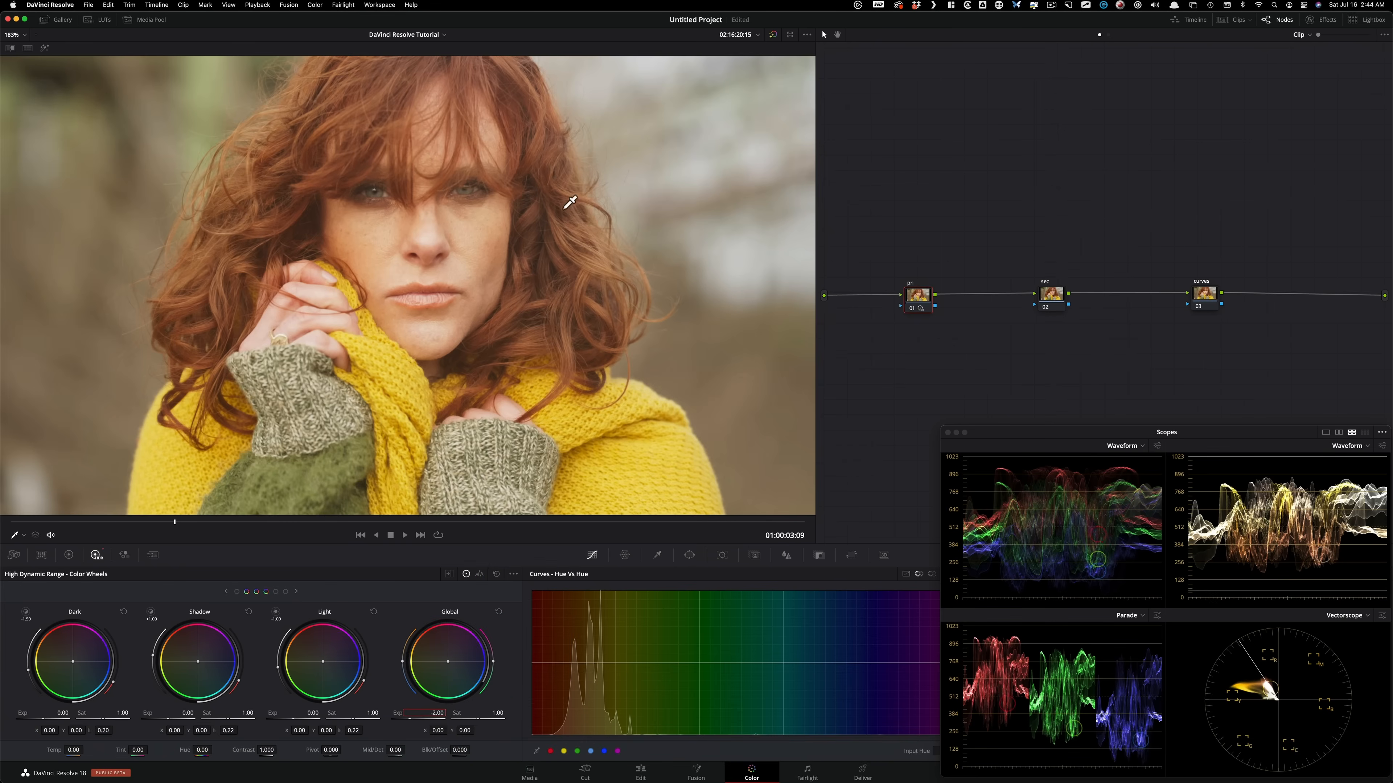
- Compare the image with the pri node disabled and enabled, and lower its HDR Global exposure to -2.50
key("super+d")
key("super+d")
key("super+d")
key("super+d")
key("super+d")
key("super+d")
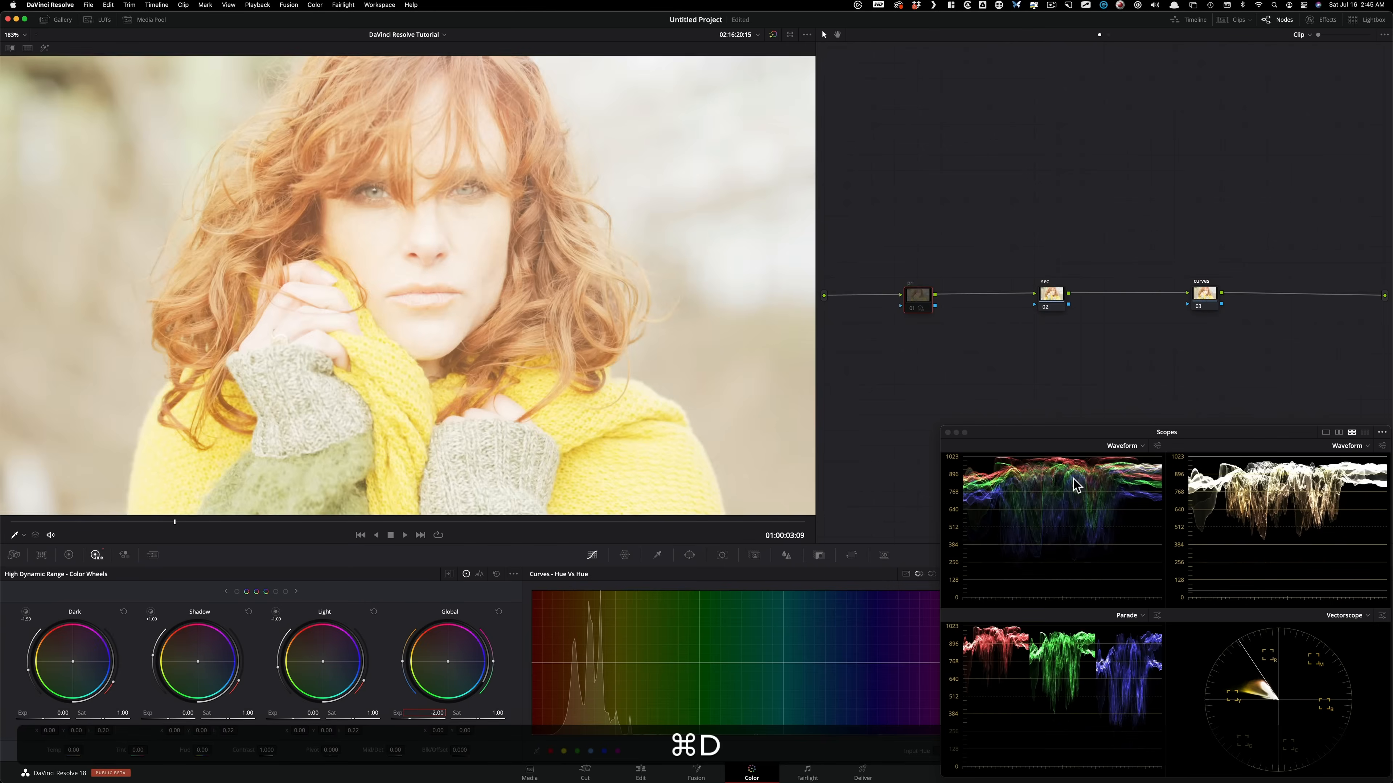
key("super+d")
key("super+d")
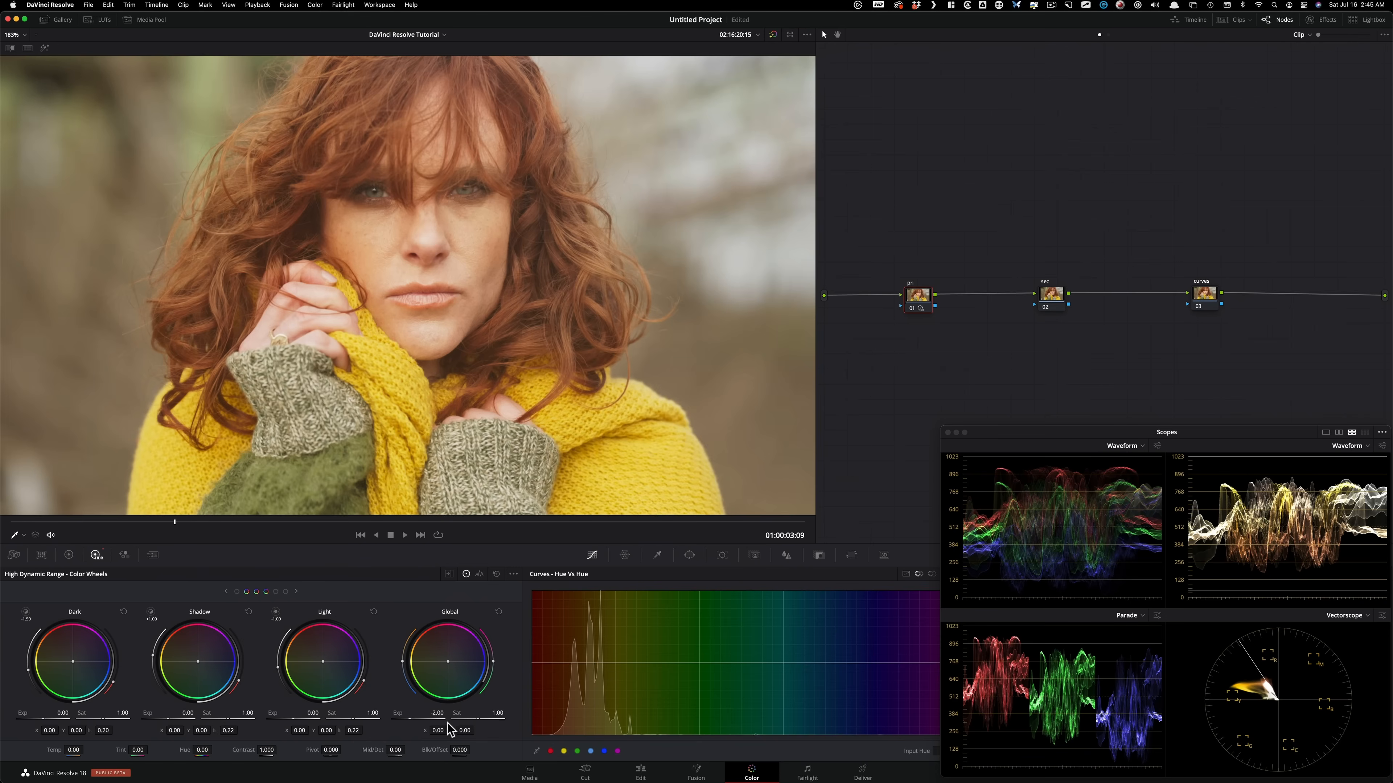
mouse_move(404, 735)
left_mouse_down()
mouse_move(360, 734)
mouse_move(372, 734)
left_mouse_up()
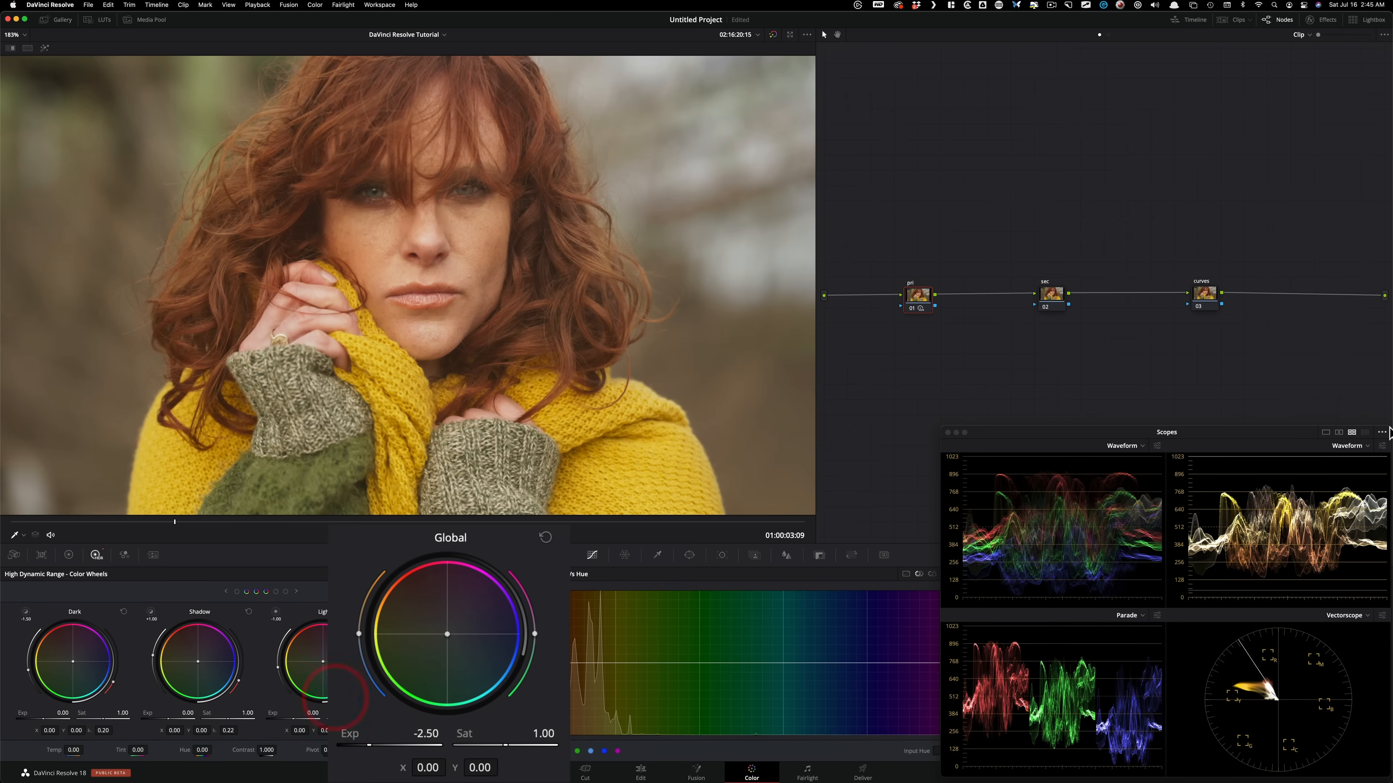
- On the curves node, raise the Contrast in the primaries color wheels to 1.178
left_click(1204, 296)
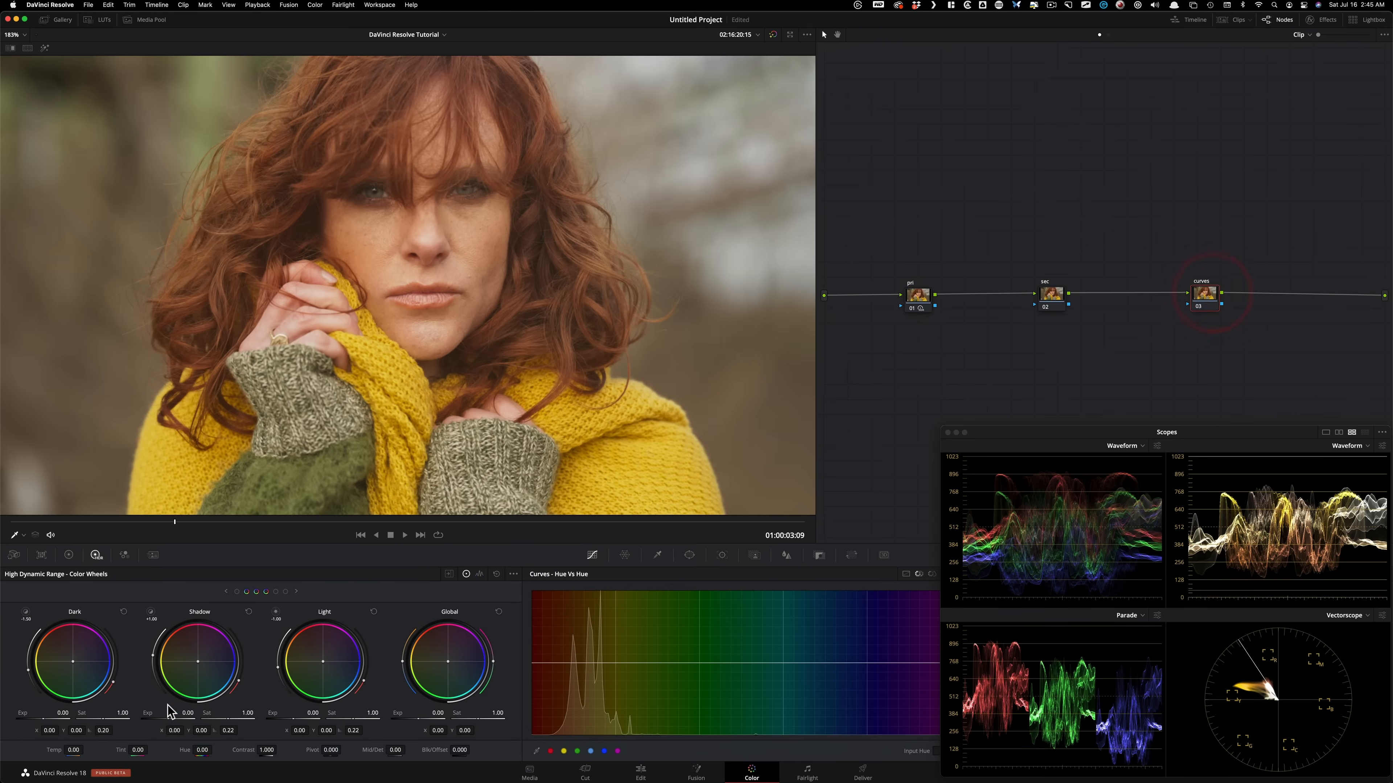
left_click(69, 557)
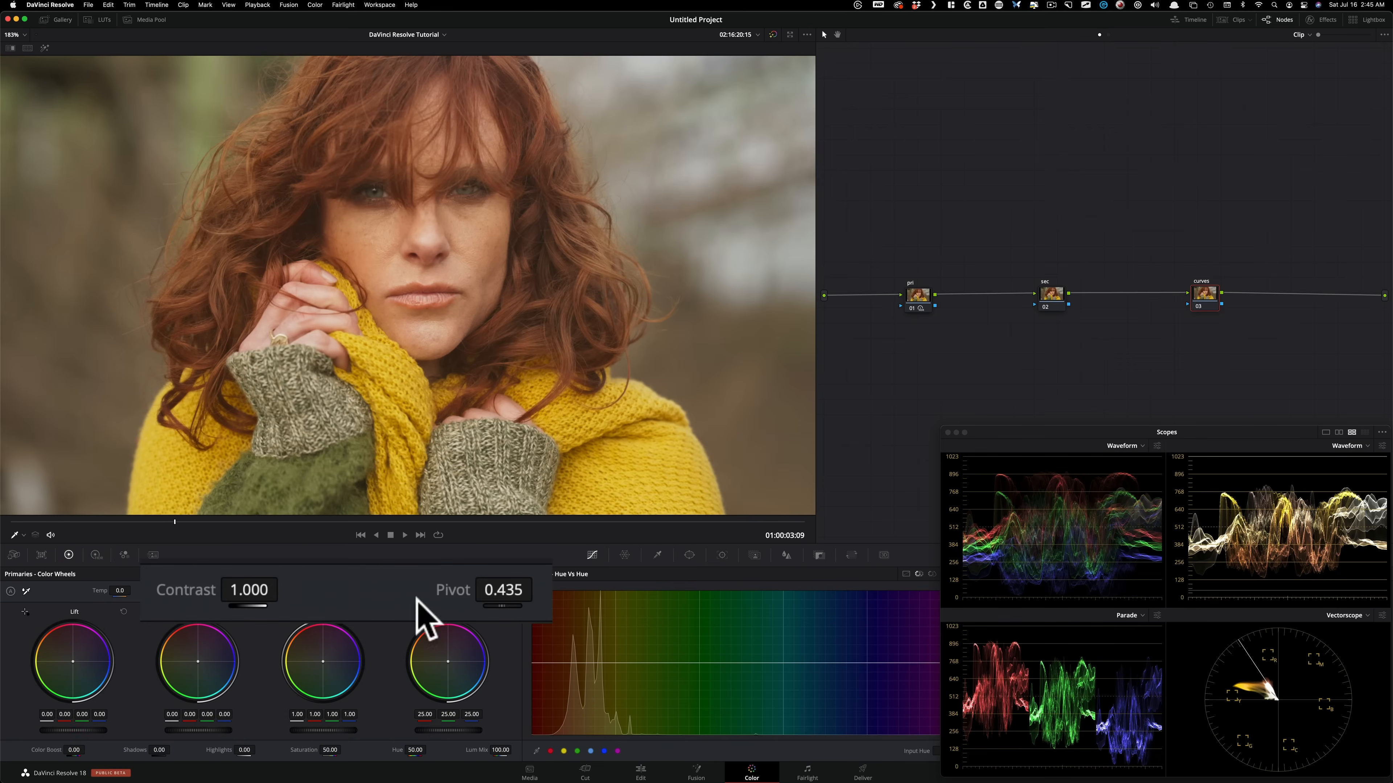
left_click_drag(310, 591, 355, 591)
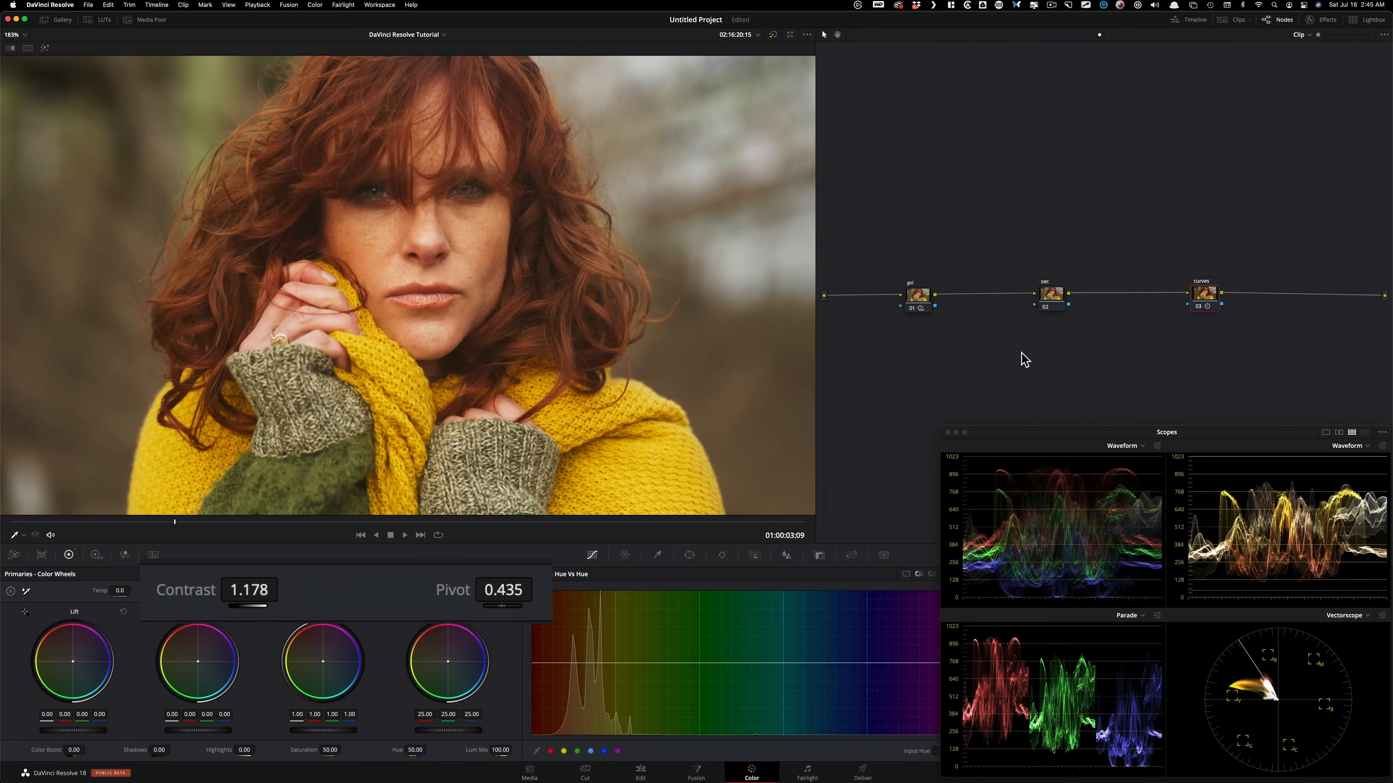
- Shift the pri node's Offset color balance toward blue to about 22.28, 24.29, 27.43, and compare the image with and without the correction
left_click(917, 299)
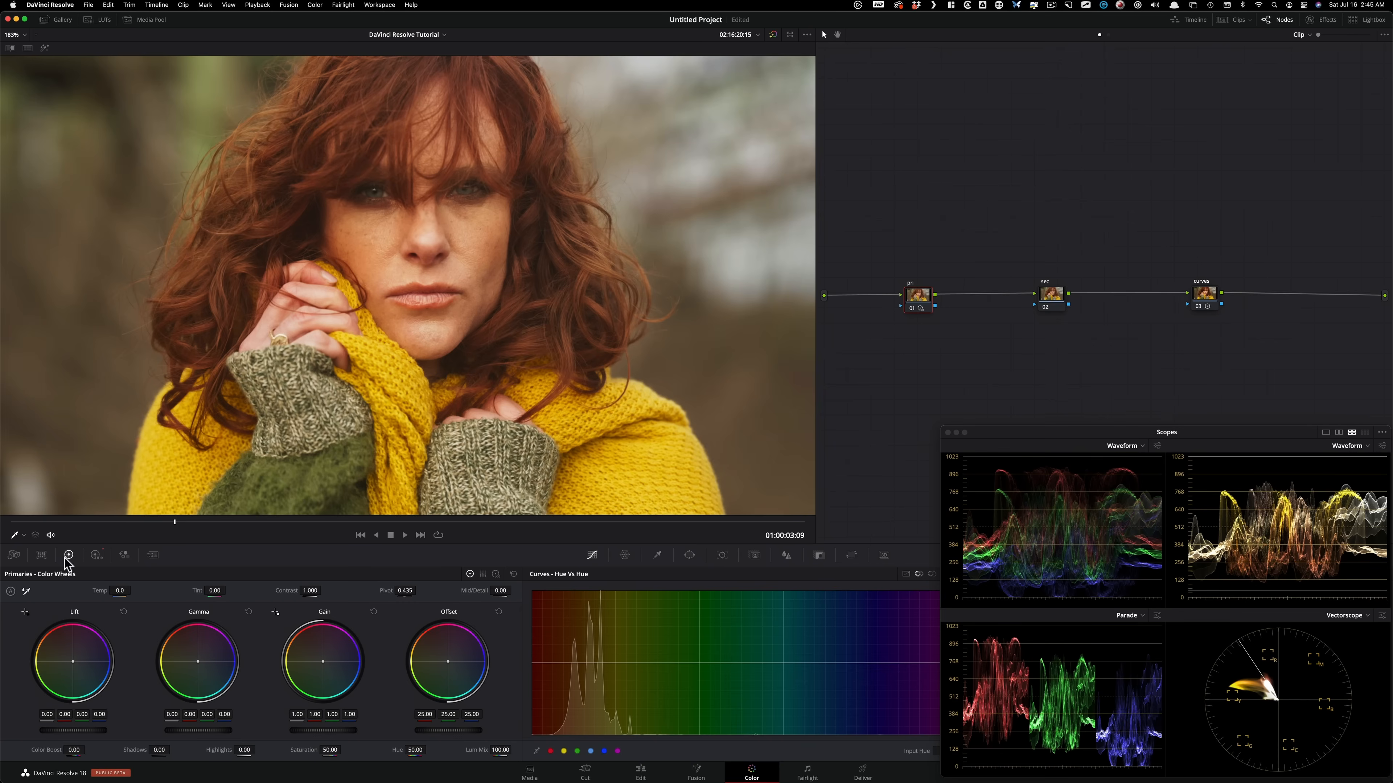
left_click_drag(448, 633, 452, 636)
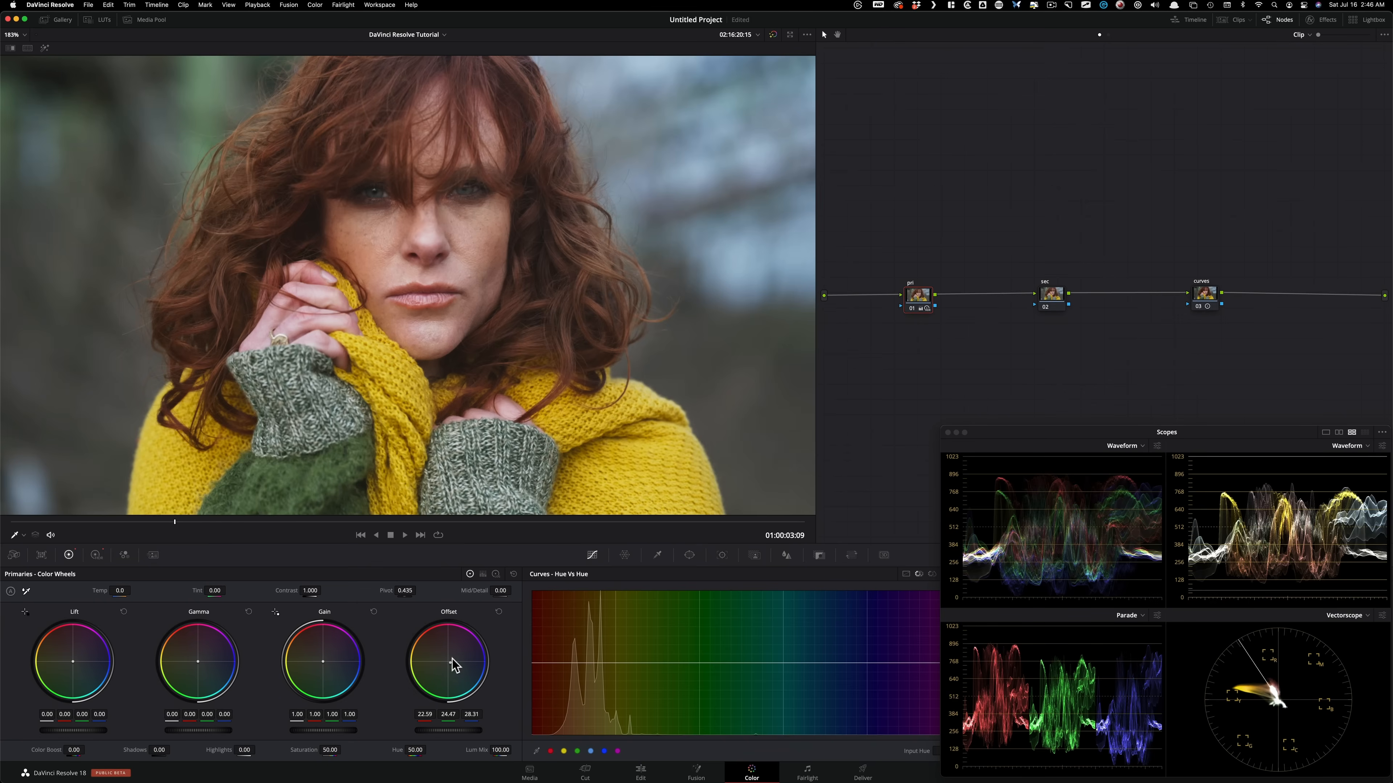
left_click_drag(450, 662, 450, 663)
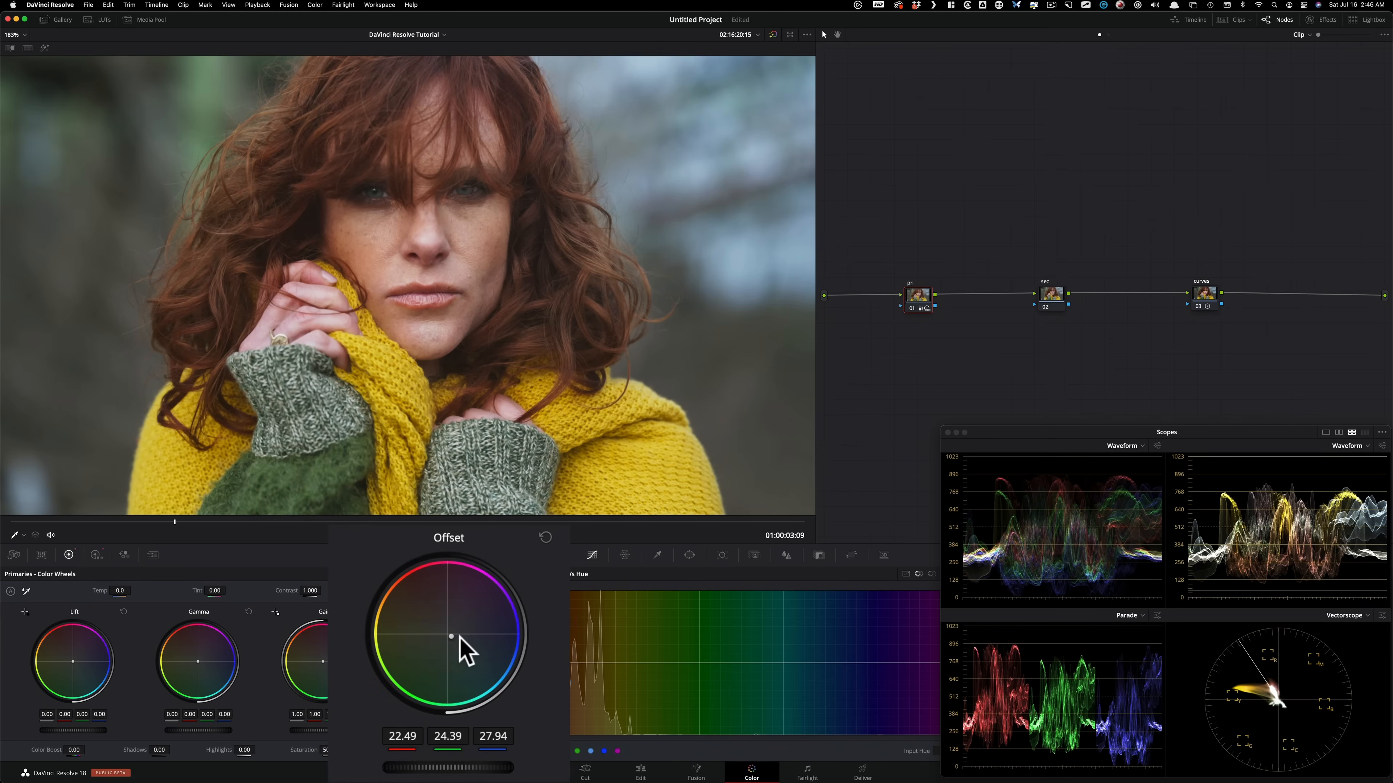
left_click_drag(452, 637, 451, 636)
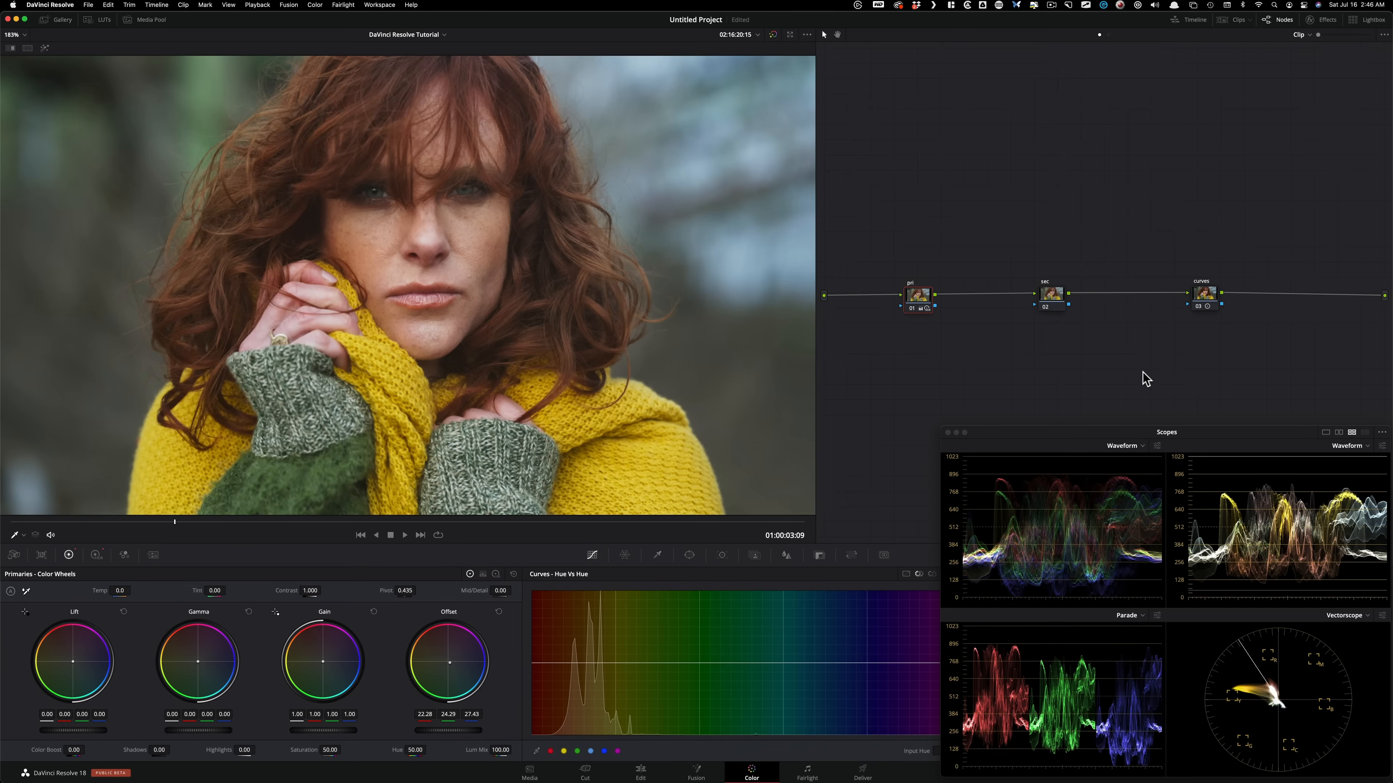
key("super+d")
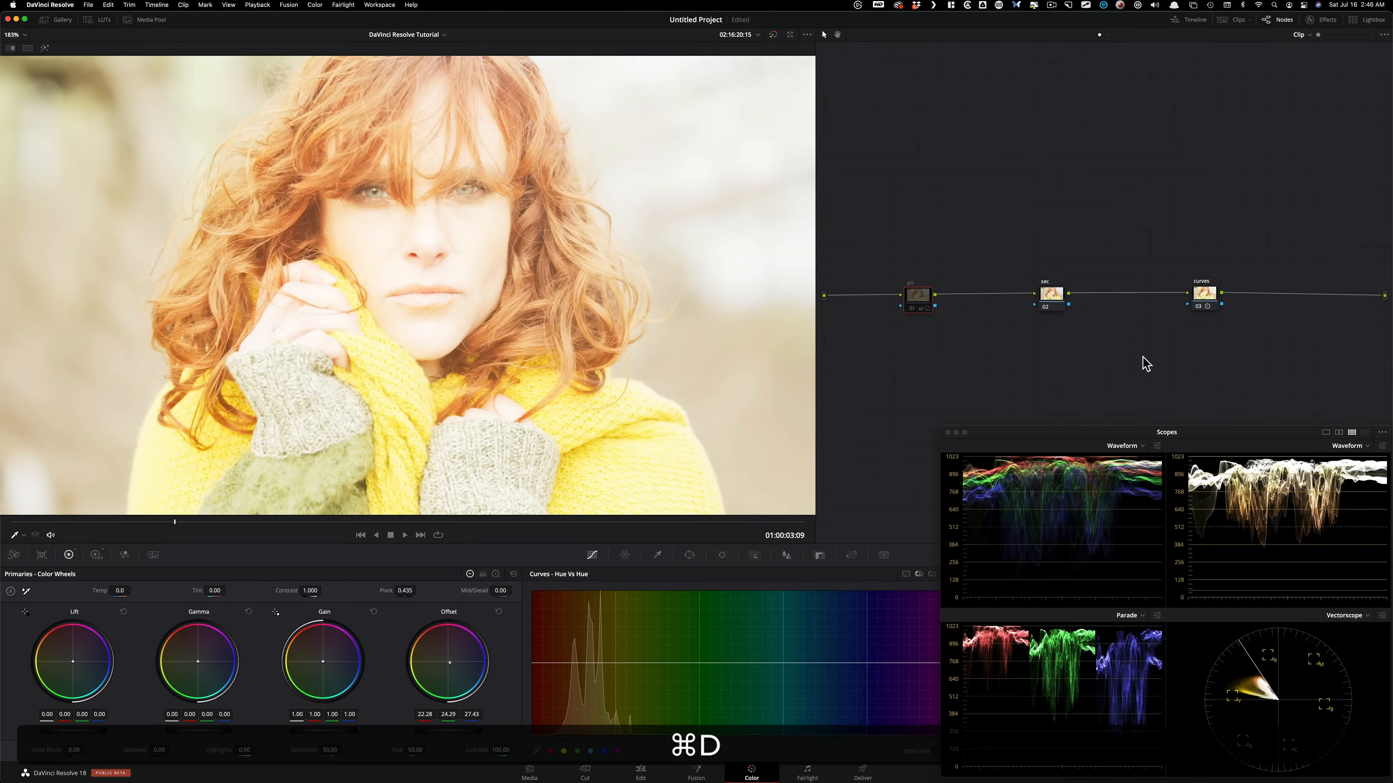
key("super+d")
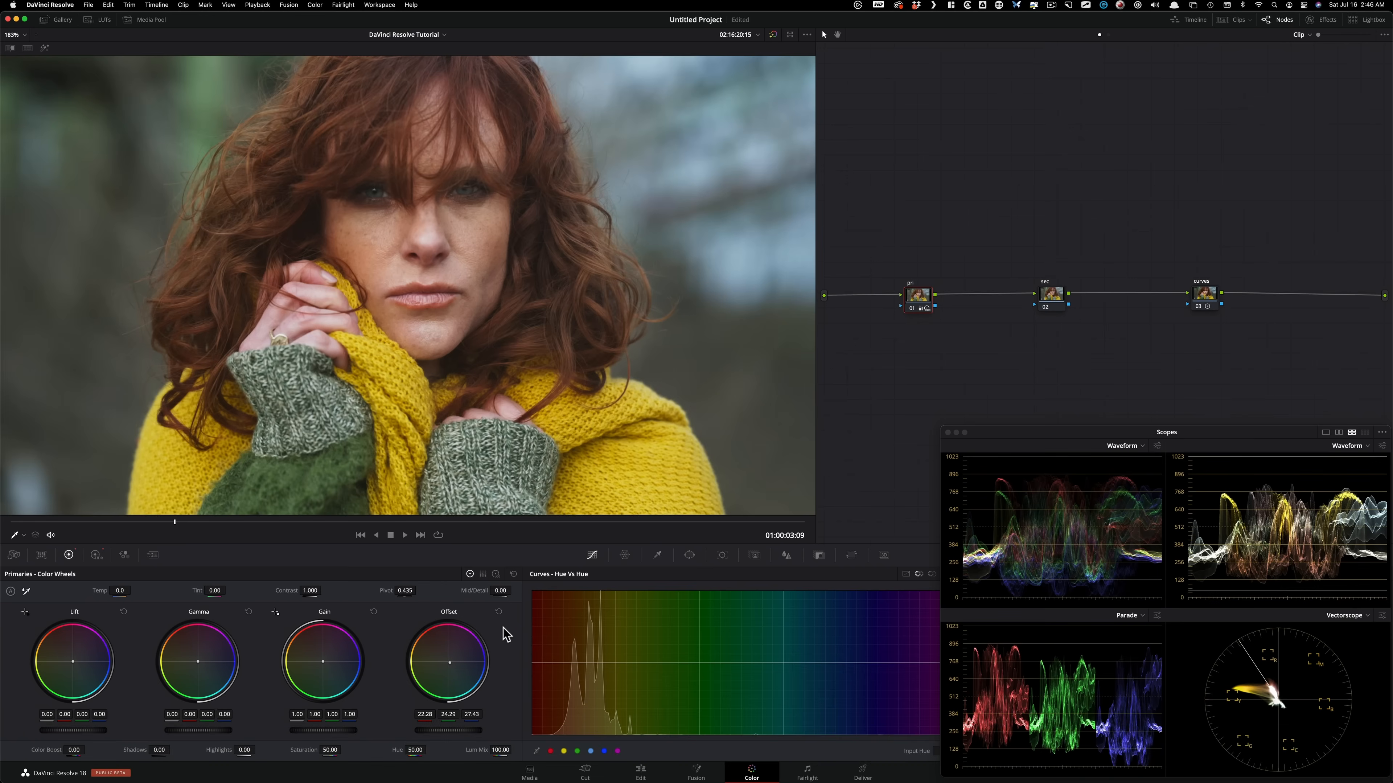
left_click(498, 612)
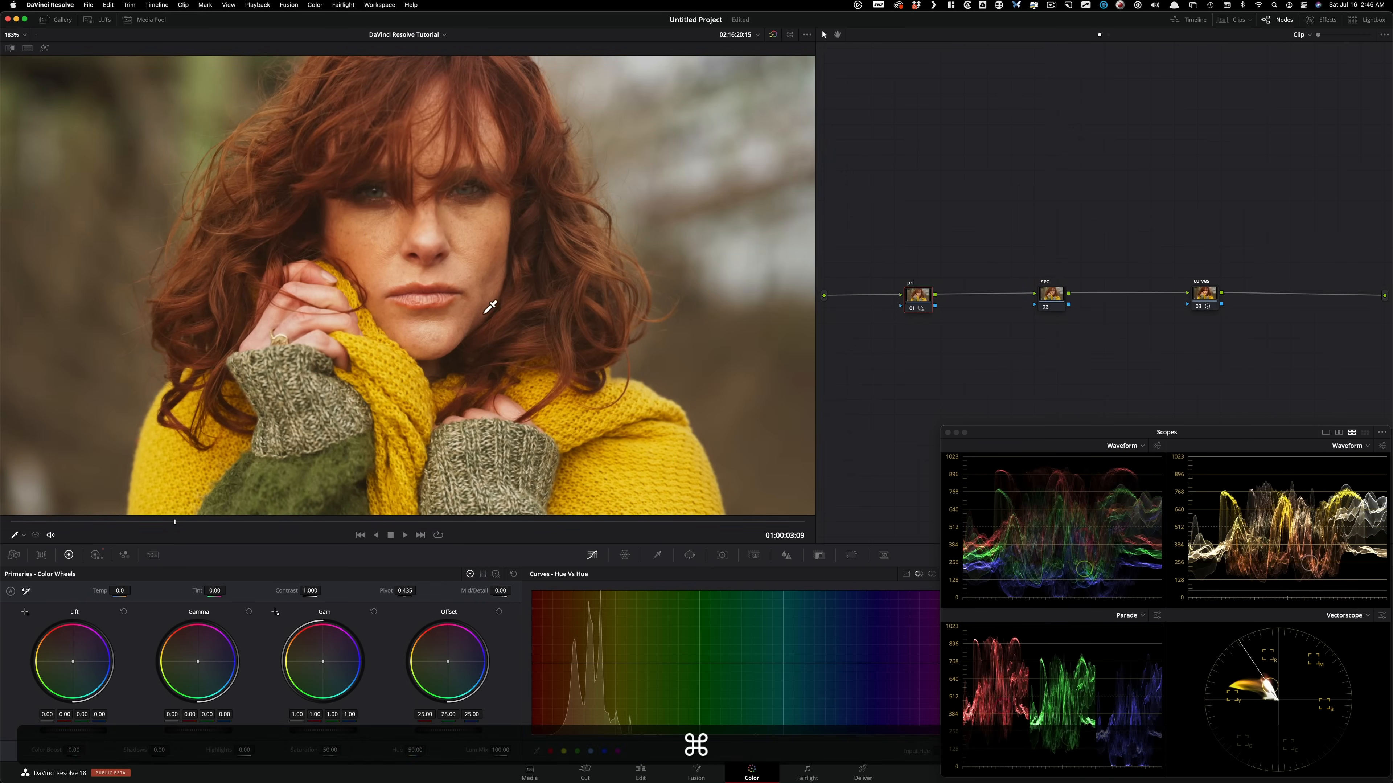
key("super+z")
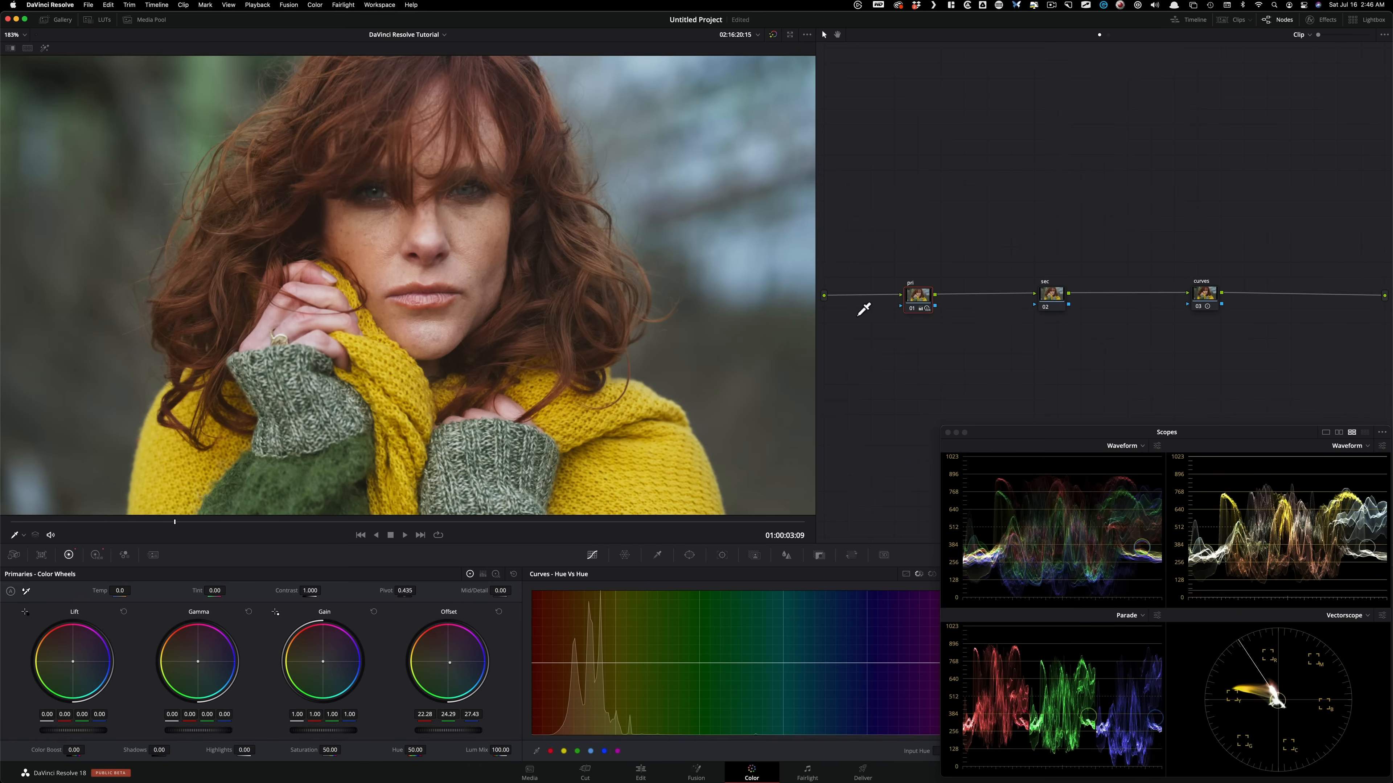
- On the pri node, lower the Lift master level to -0.02 and raise the Gain master level to 1.01
left_click(1156, 220)
left_click(1204, 301)
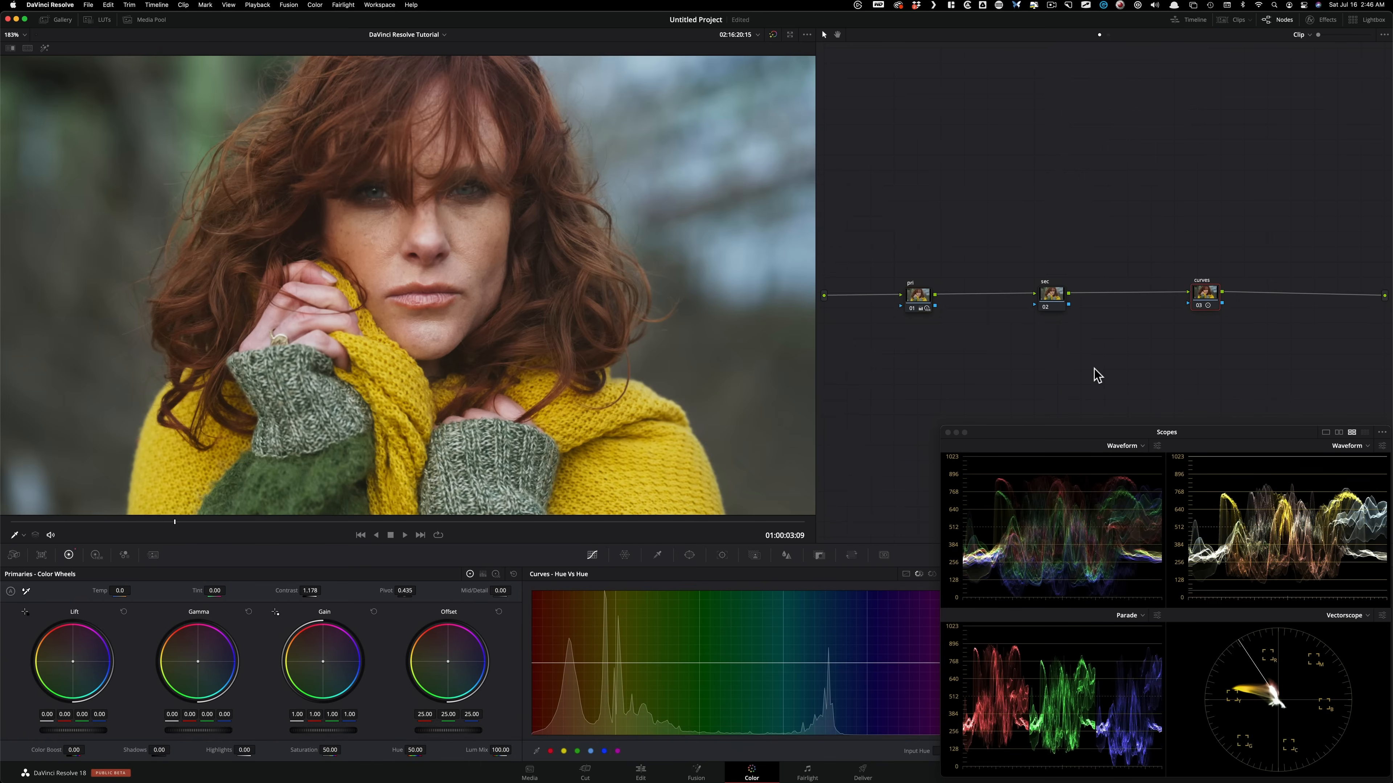
left_click(921, 296)
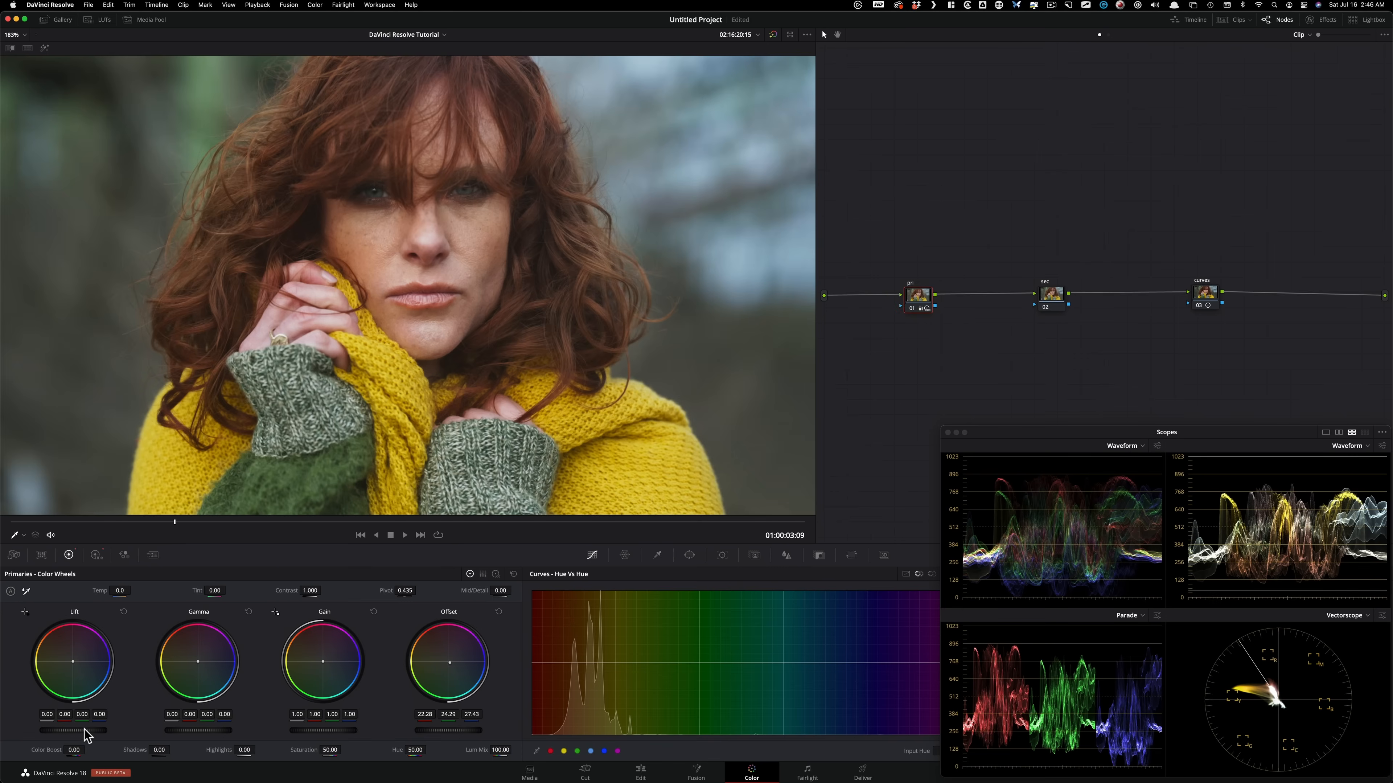
left_click_drag(73, 729, 61, 730)
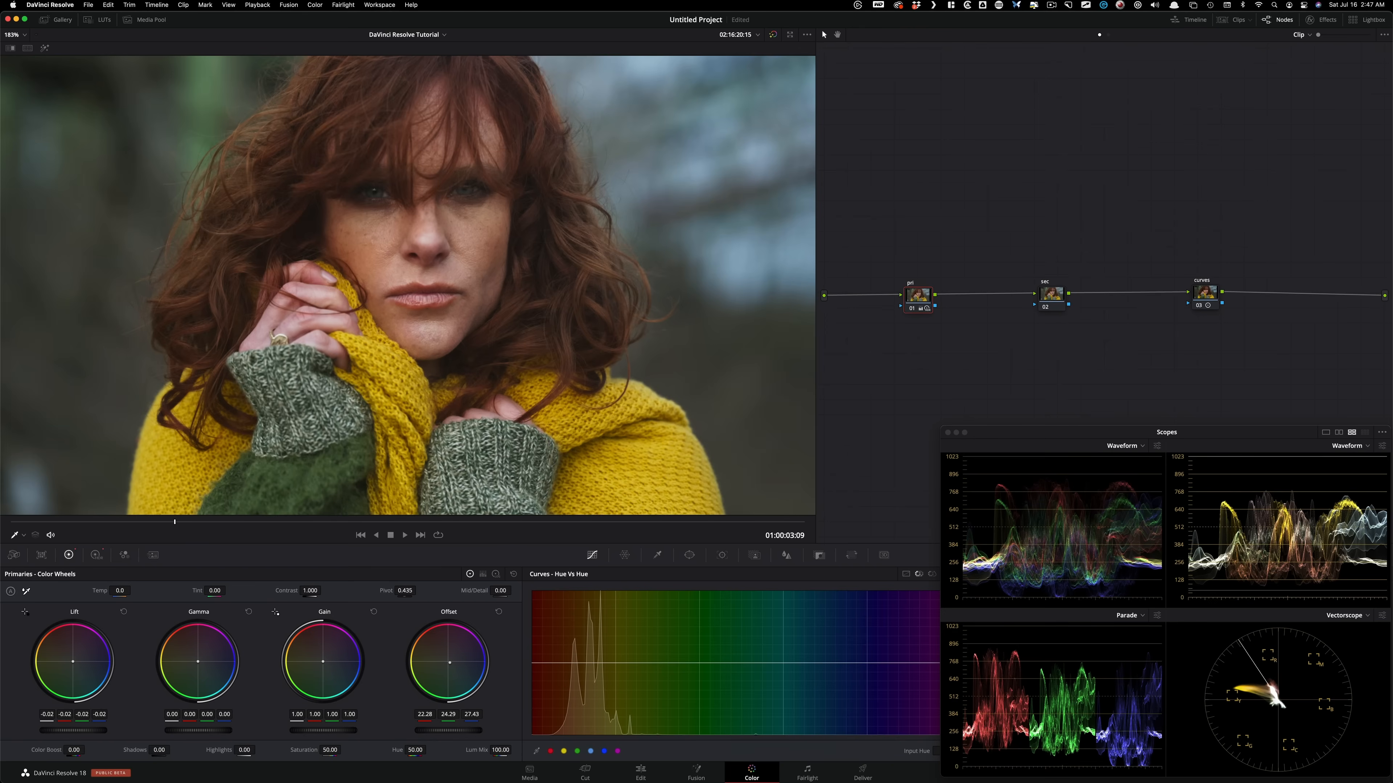
left_click(332, 731)
left_click_drag(332, 731, 344, 733)
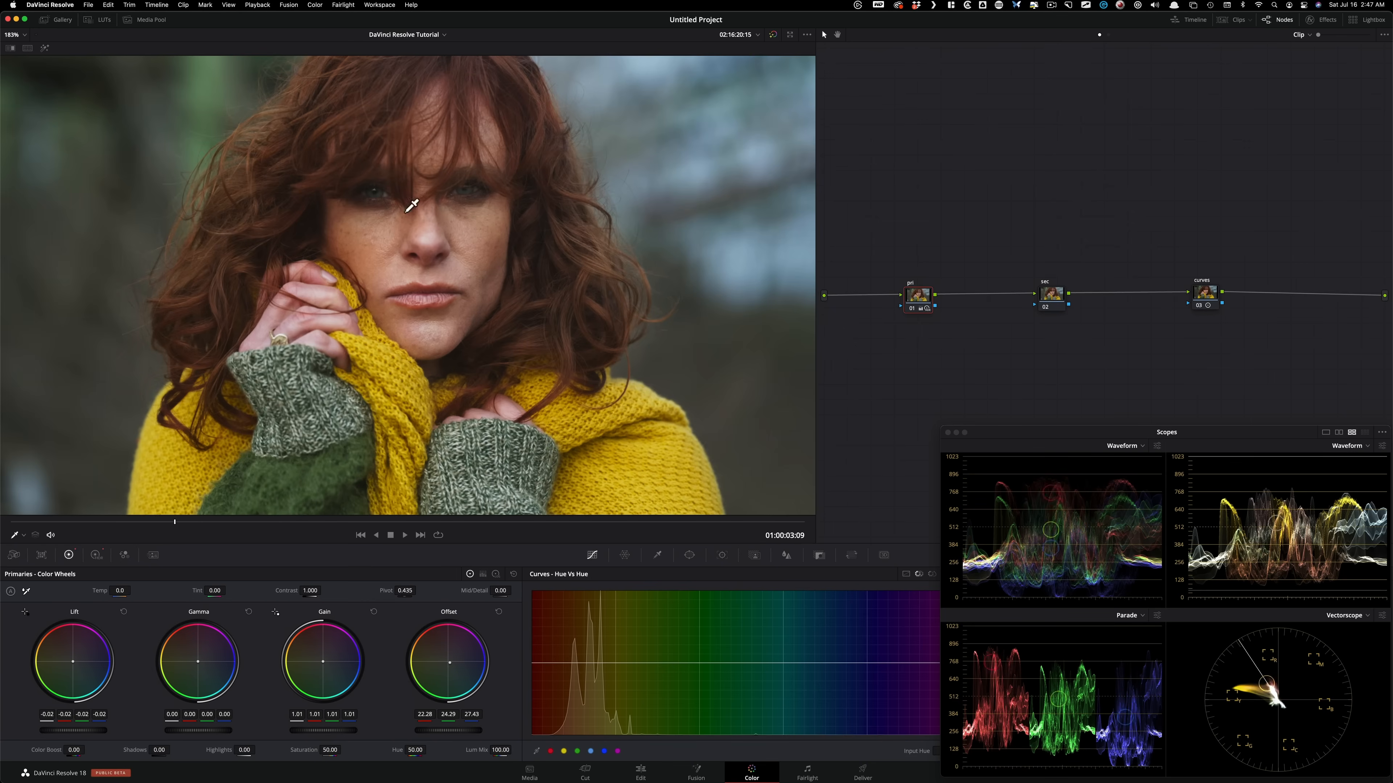
- Add a circular power window to the sec node, with the whole frame fitted smaller in the viewer
left_click(1050, 295)
key("i")
key("i")
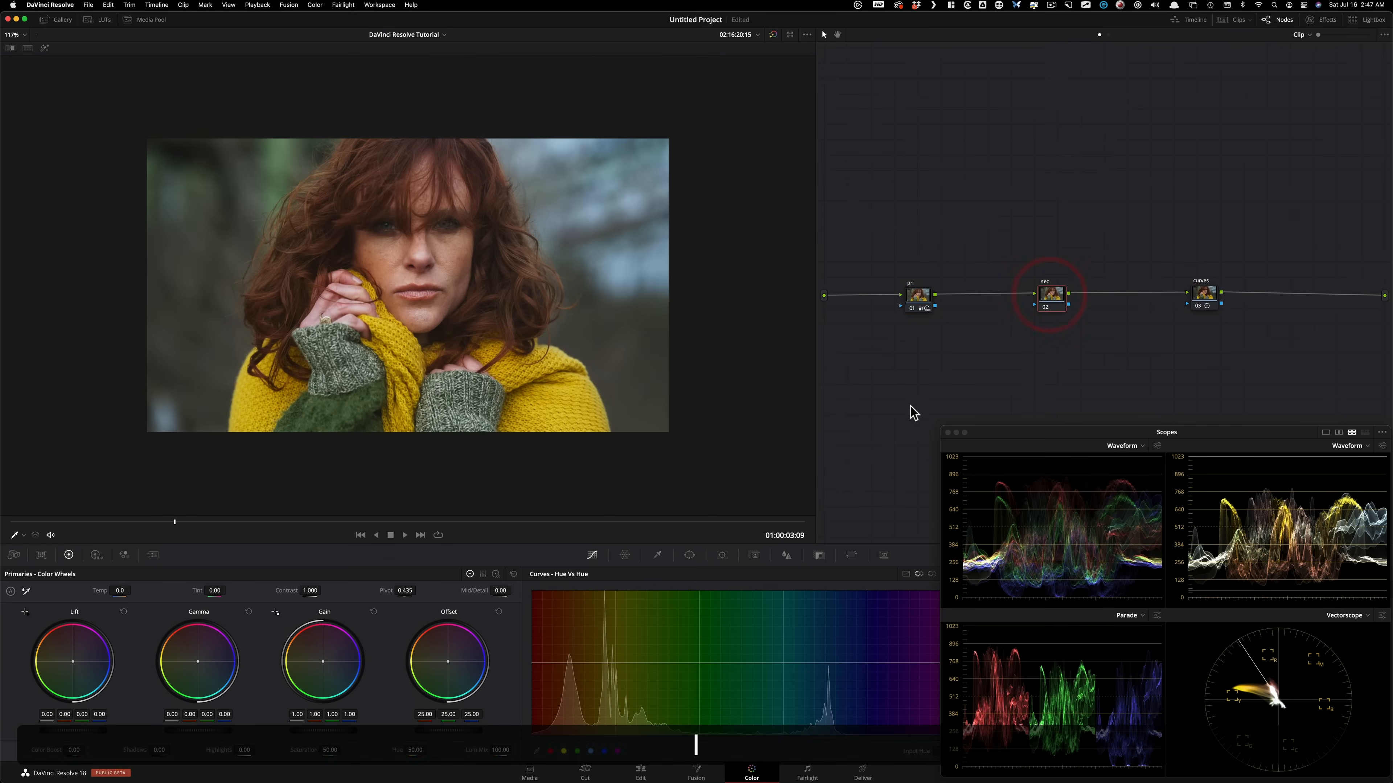
left_click(690, 555)
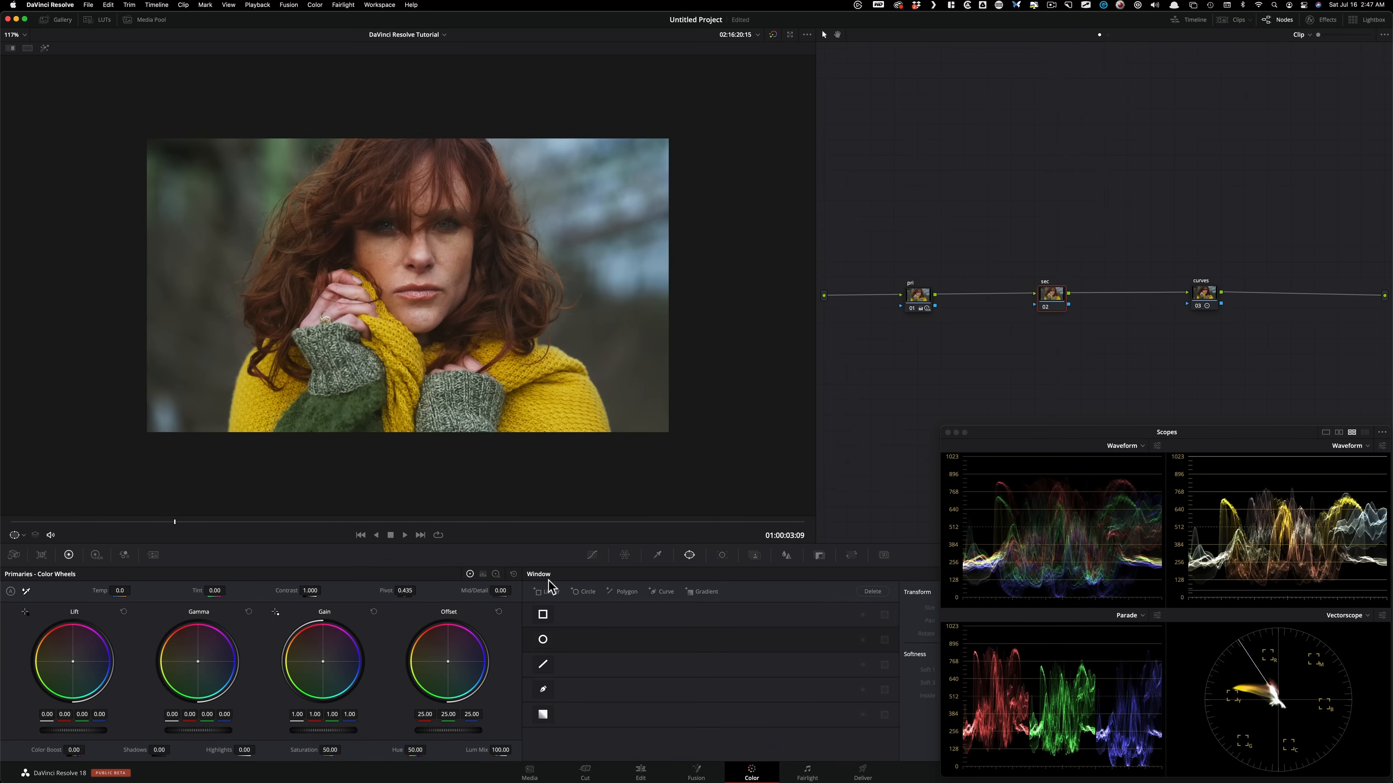
left_click(692, 556)
left_click(543, 641)
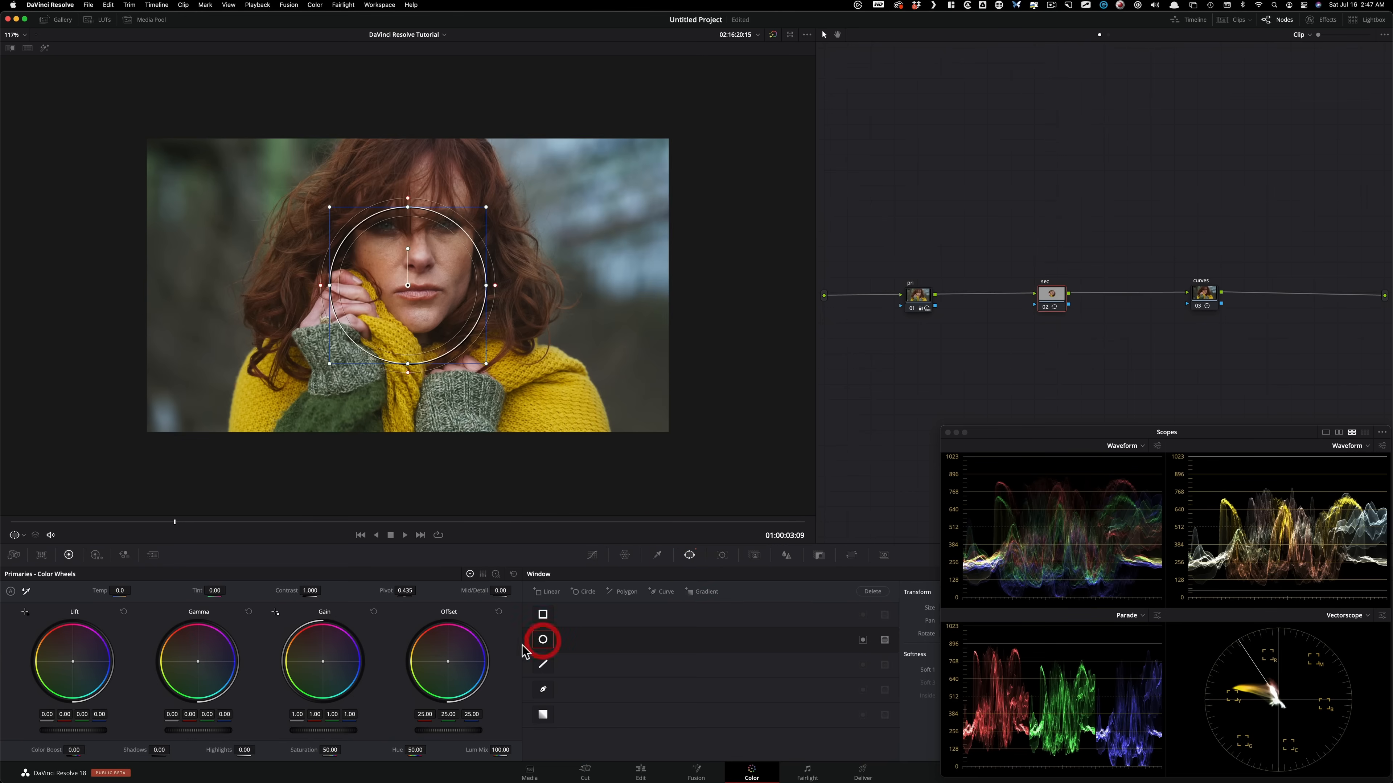
- Reshape the sec node's circular window into a tall ellipse around the woman's face and upper body, rotated about -6.28
left_click_drag(410, 208, 439, 163)
left_click_drag(496, 92, 530, 74)
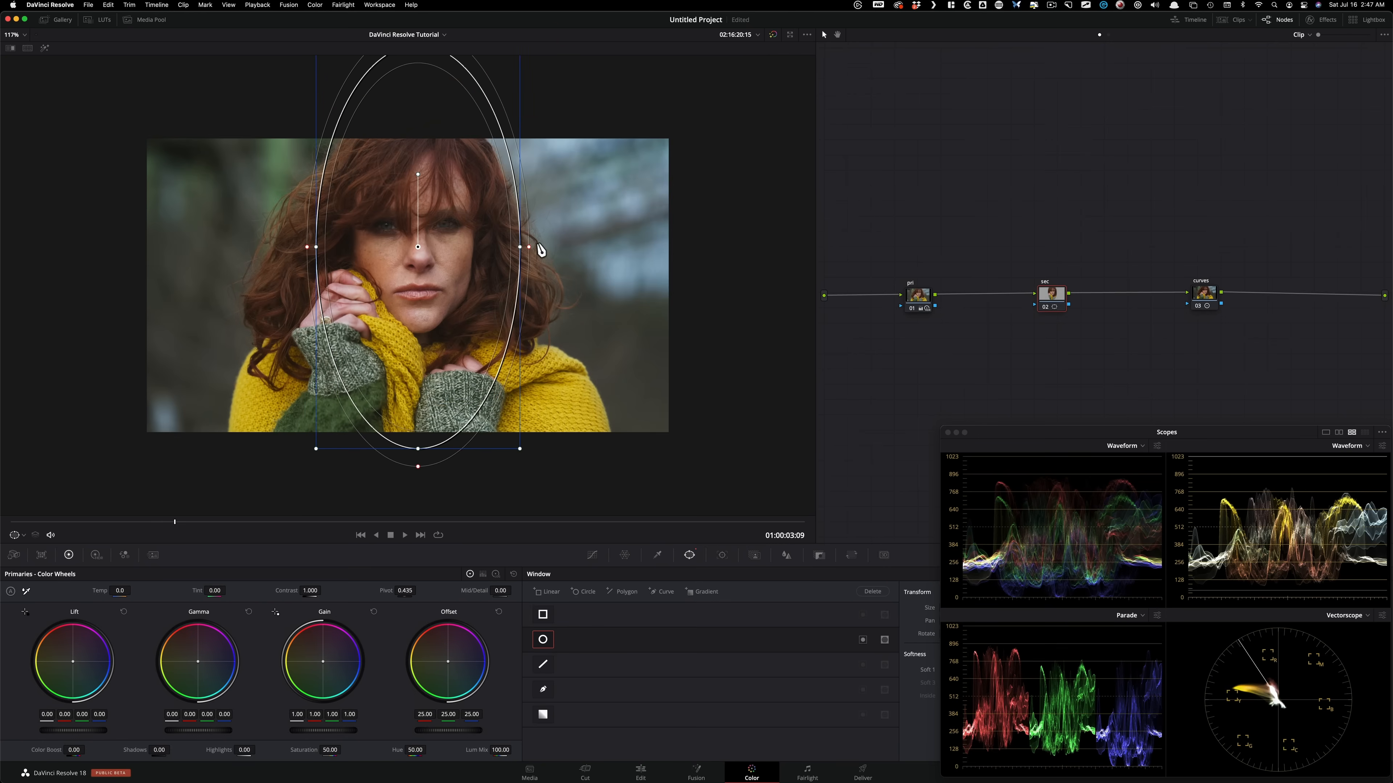
scroll(721, 408, "down", 2)
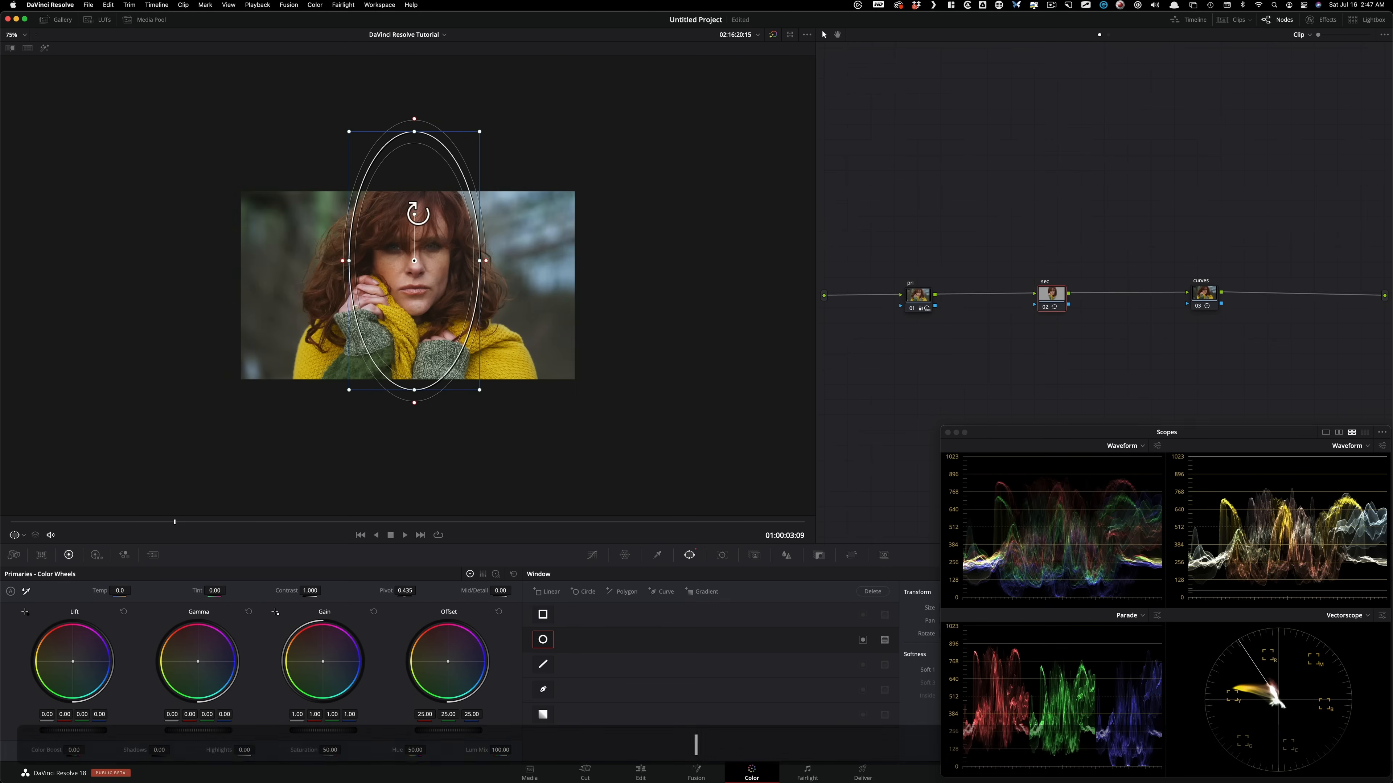
left_click_drag(415, 214, 407, 214)
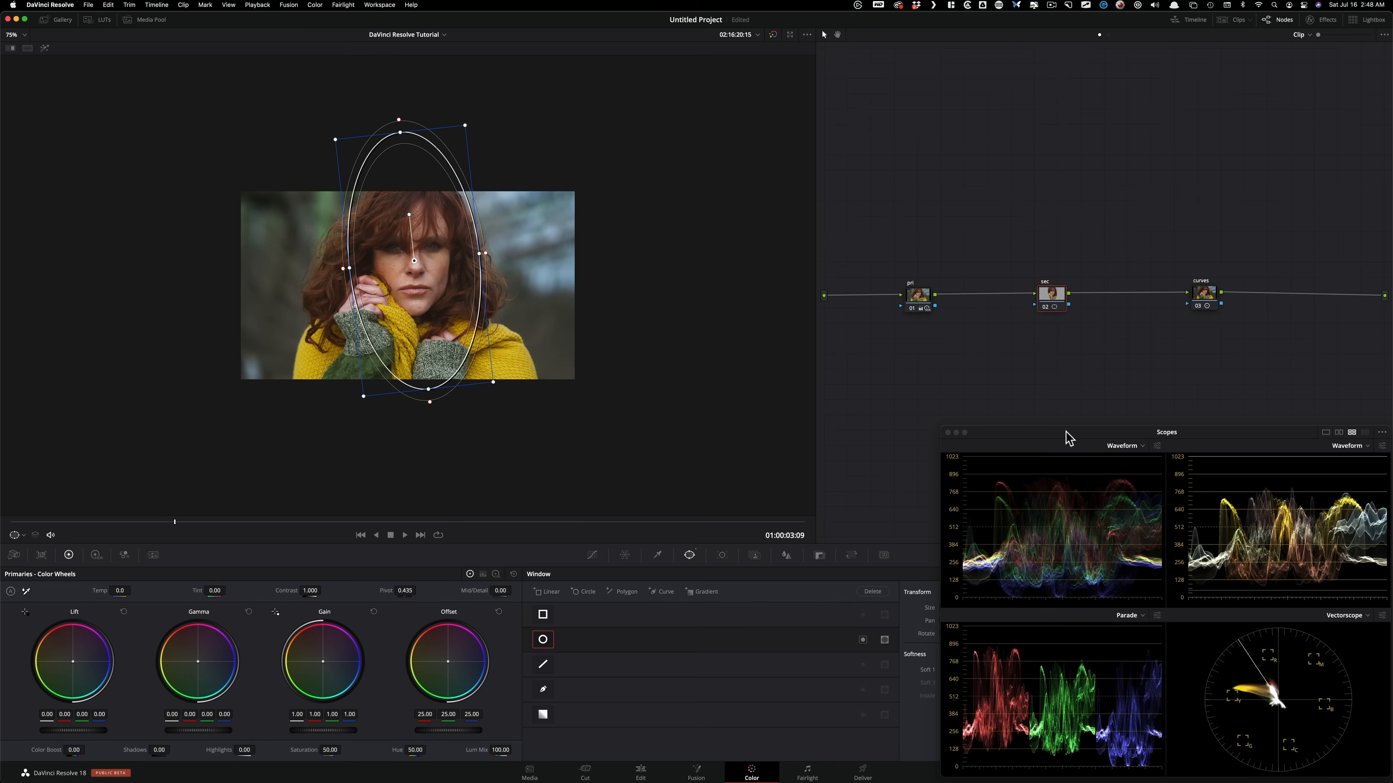
- Move the scopes off the window settings, set the ellipse's Soft 1 to about 12.45 and display the highlighted selection
left_click_drag(1048, 437, 1041, 198)
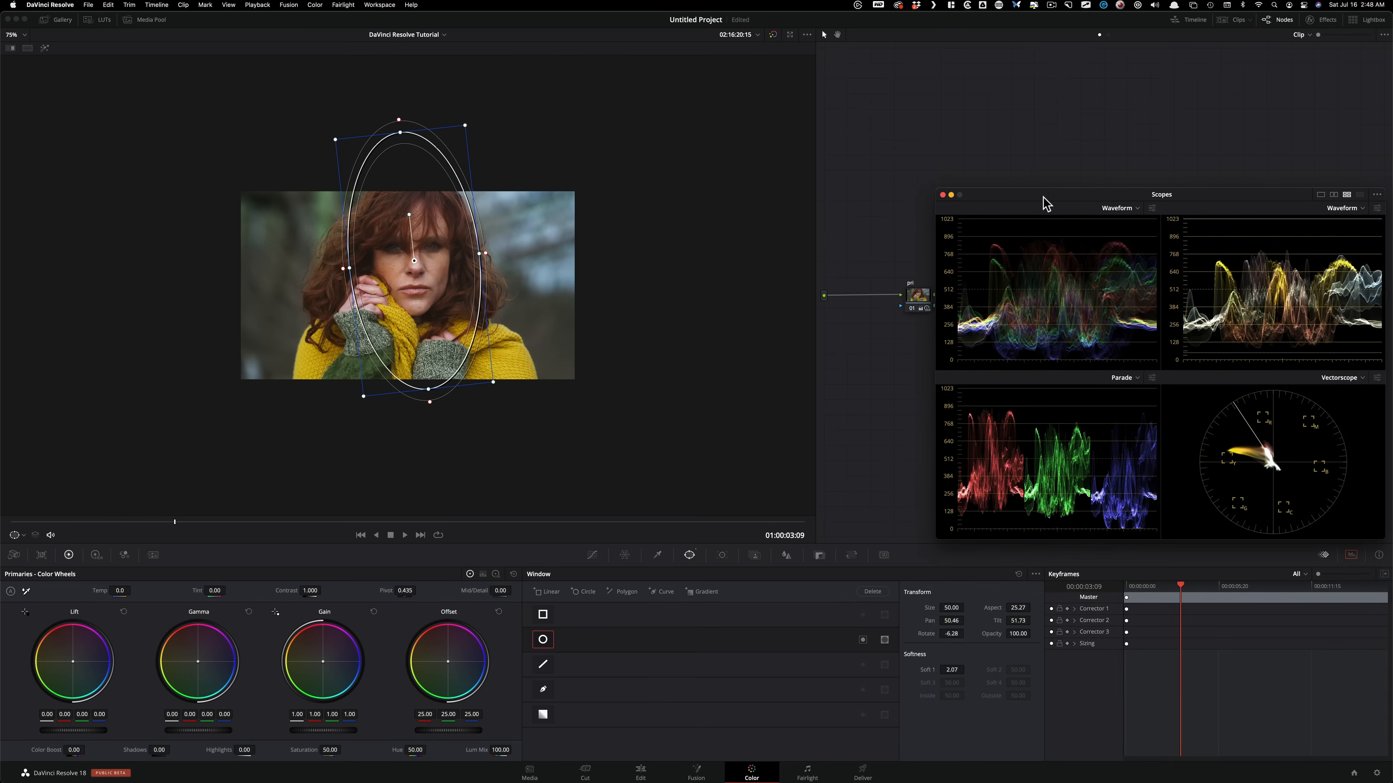
left_click_drag(954, 675, 963, 649)
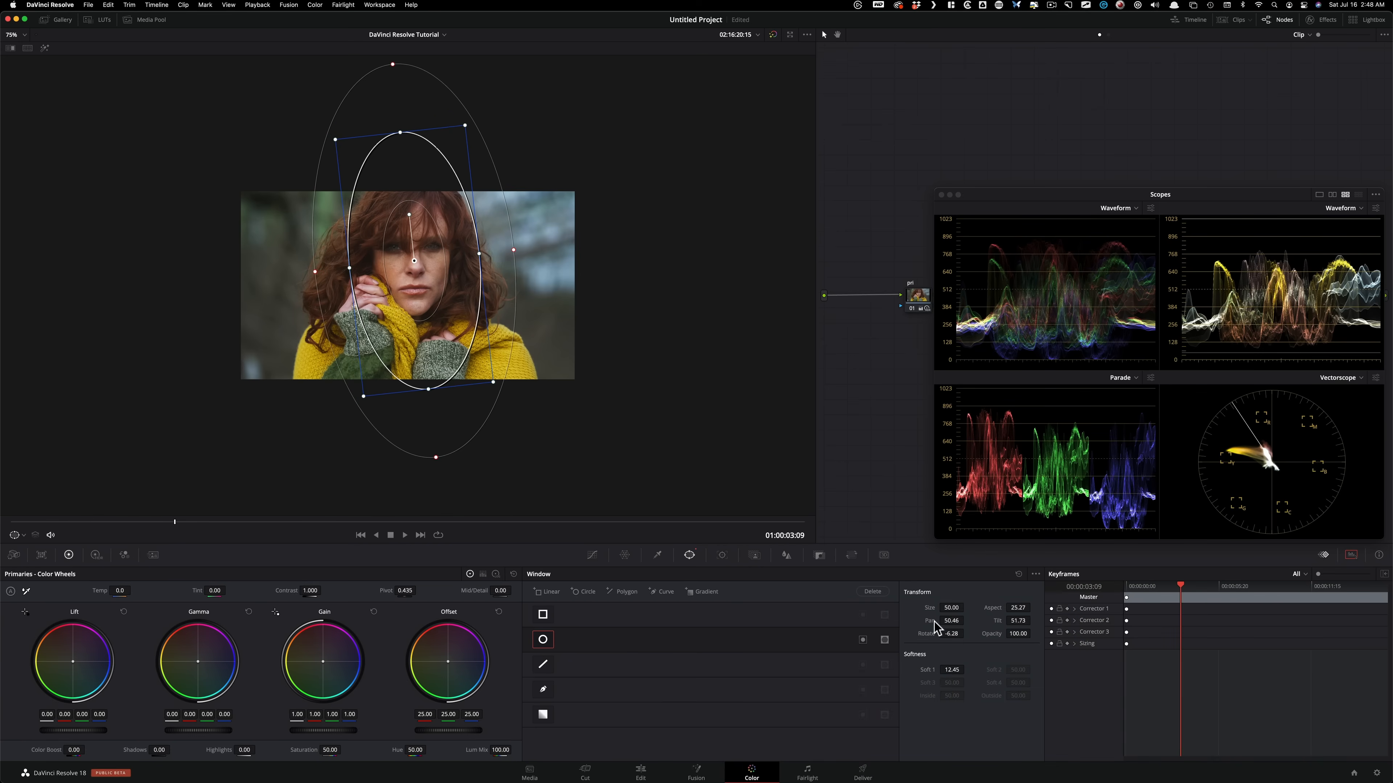
key("shift+h")
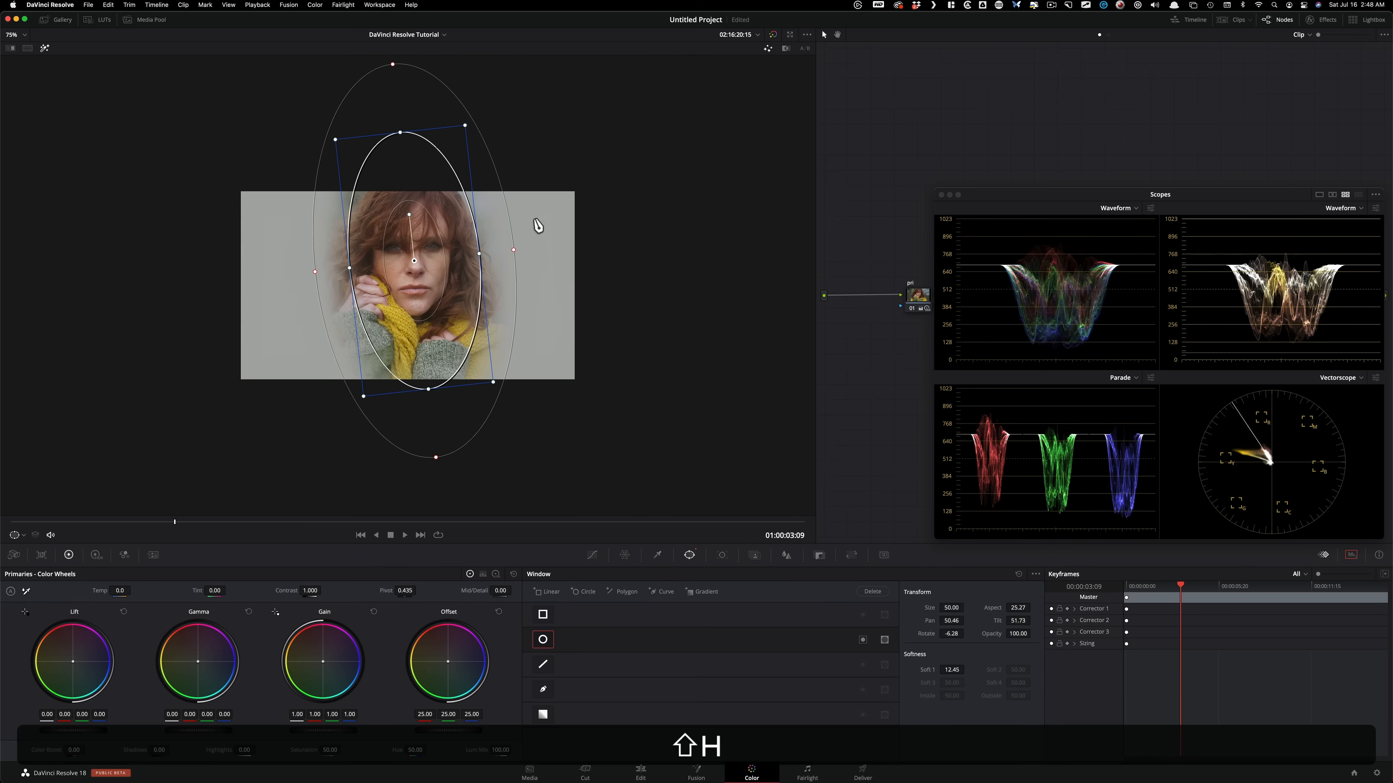
- Invert the elliptical window so it affects the surroundings, and enlarge and recentre it slightly over the woman
left_click(864, 640)
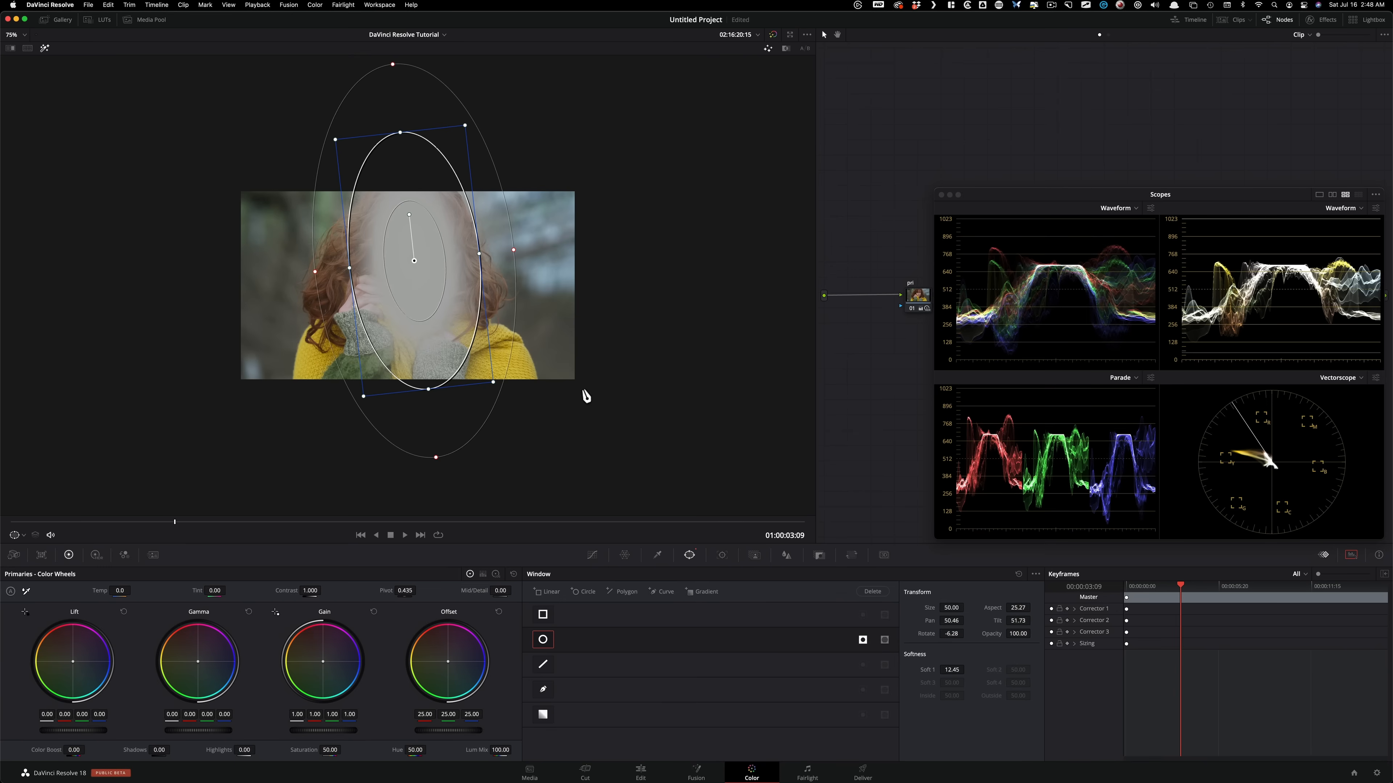
key("shift")
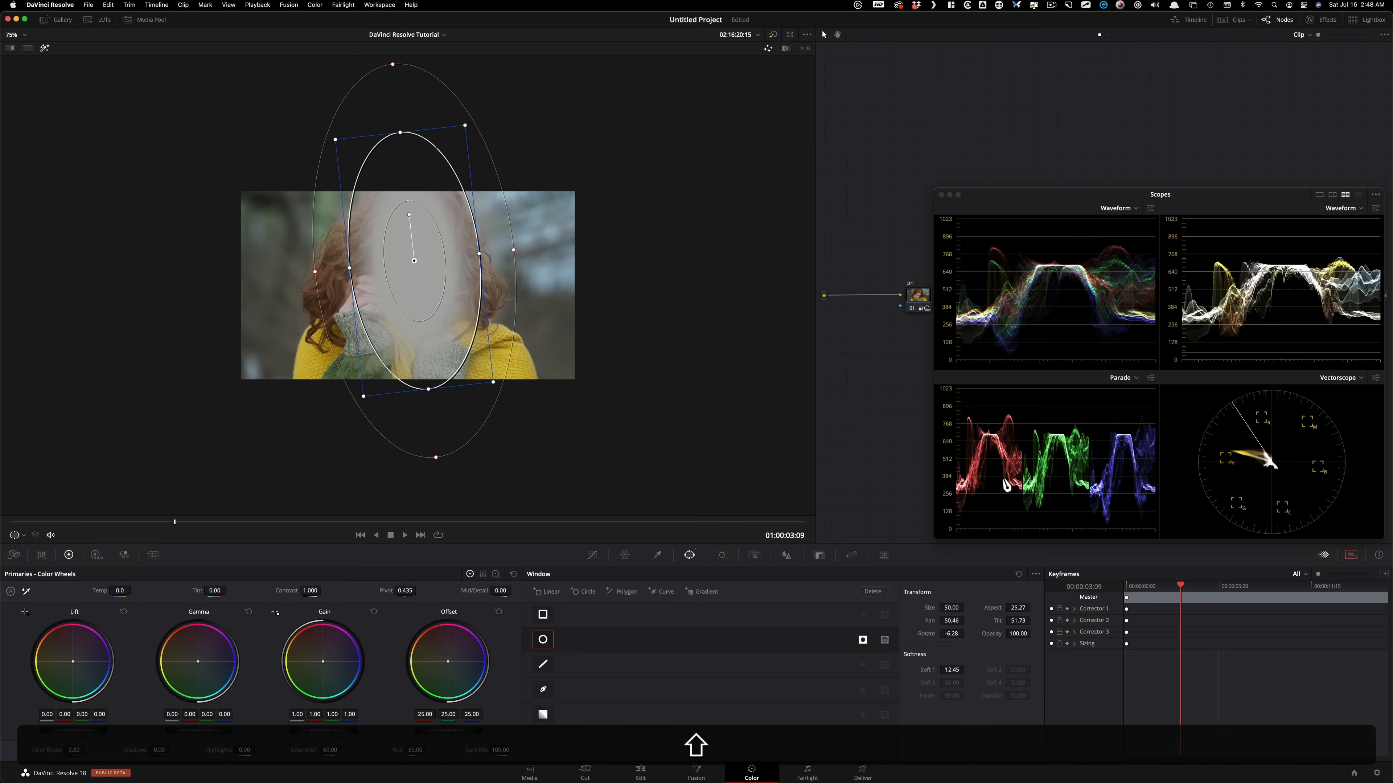
left_click_drag(468, 131, 474, 116)
left_click_drag(408, 289, 425, 263)
key("shift")
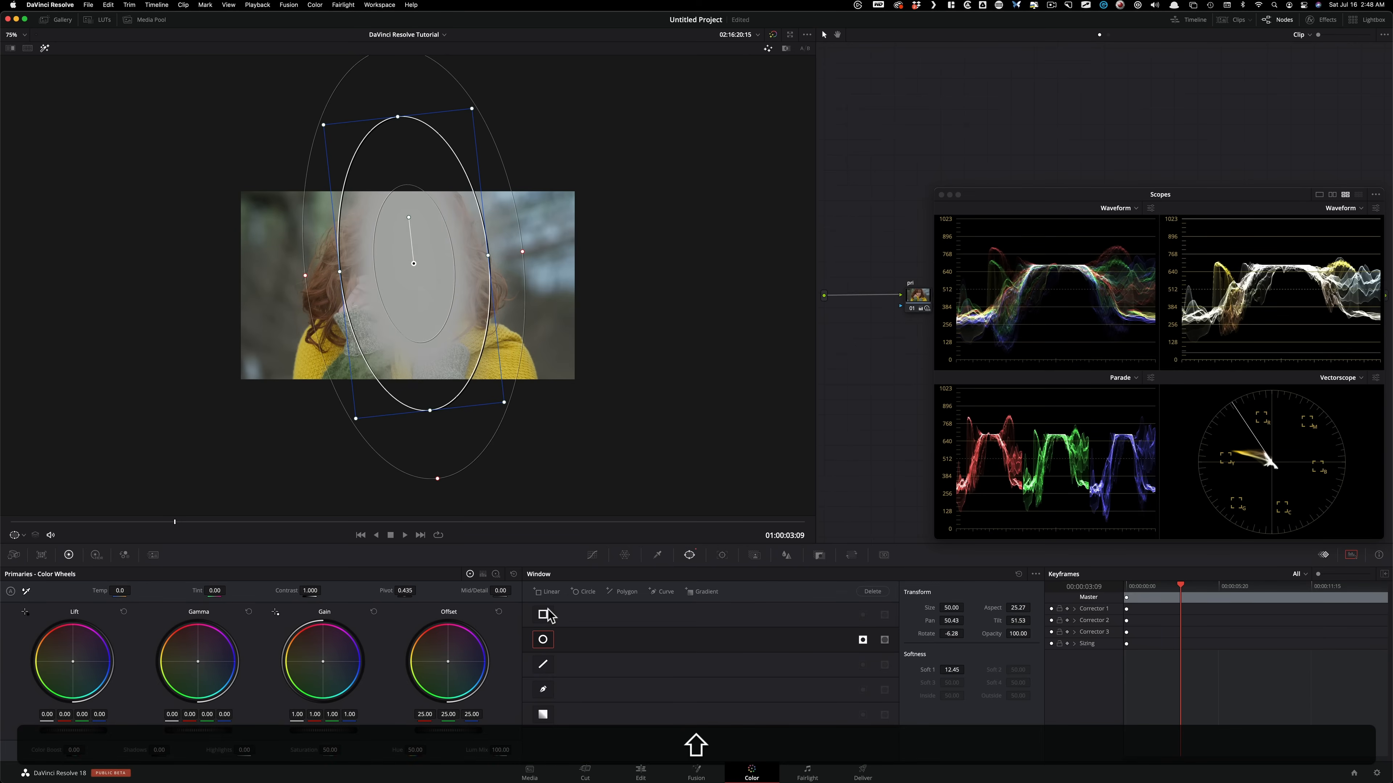
- End the highlight view, lower the sec node's Gamma master level to -0.03 and compare the image with and without the node
key("shift+h")
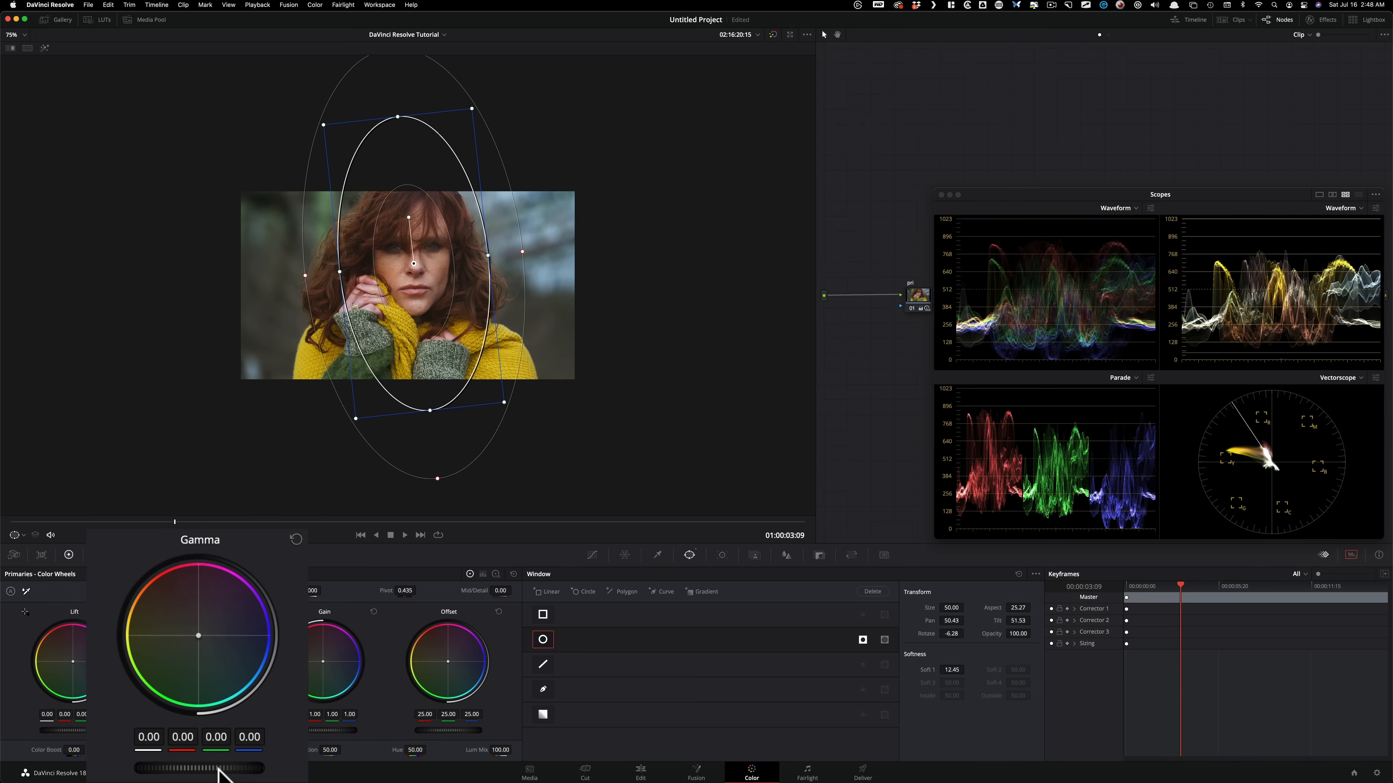
mouse_move(198, 768)
left_mouse_down()
mouse_move(175, 768)
mouse_move(190, 767)
left_mouse_up()
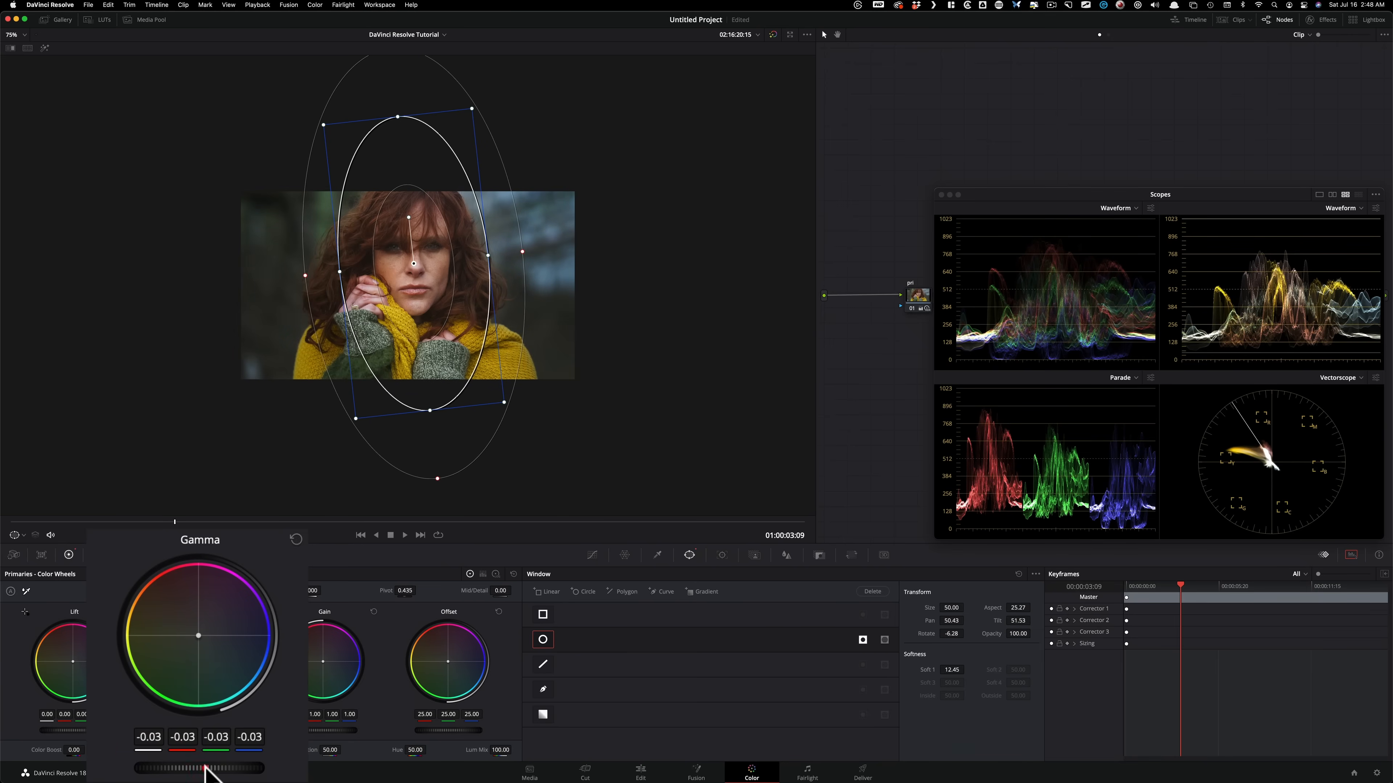
key("super+d")
key("super+d")
key("super+d")
key("super+d")
- Examine the enlarged graded image at 01:00:01:06 with the pri node selected, and move the scopes off the node graph
left_click(919, 295)
key("3")
key("l")
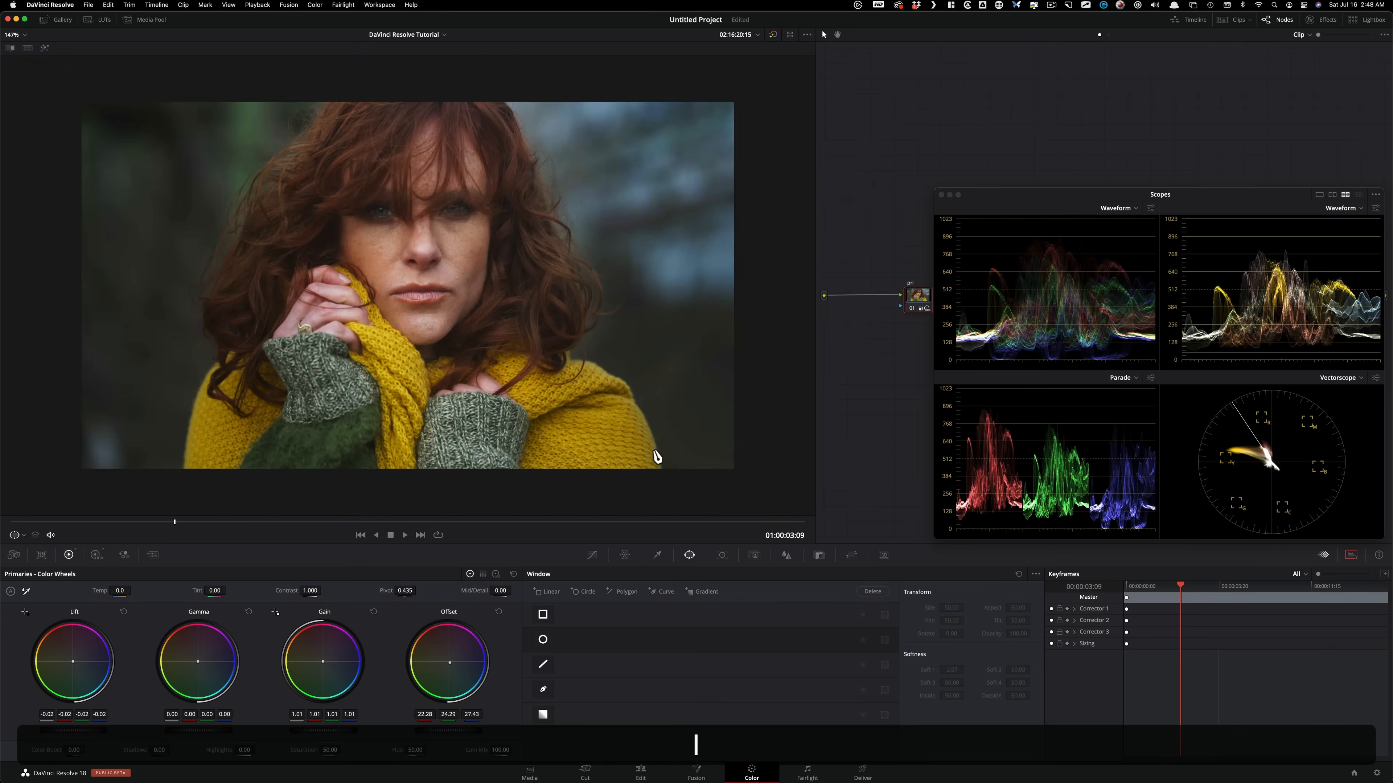
scroll(657, 456, "down", 2)
left_click_drag(175, 522, 73, 517)
key("3")
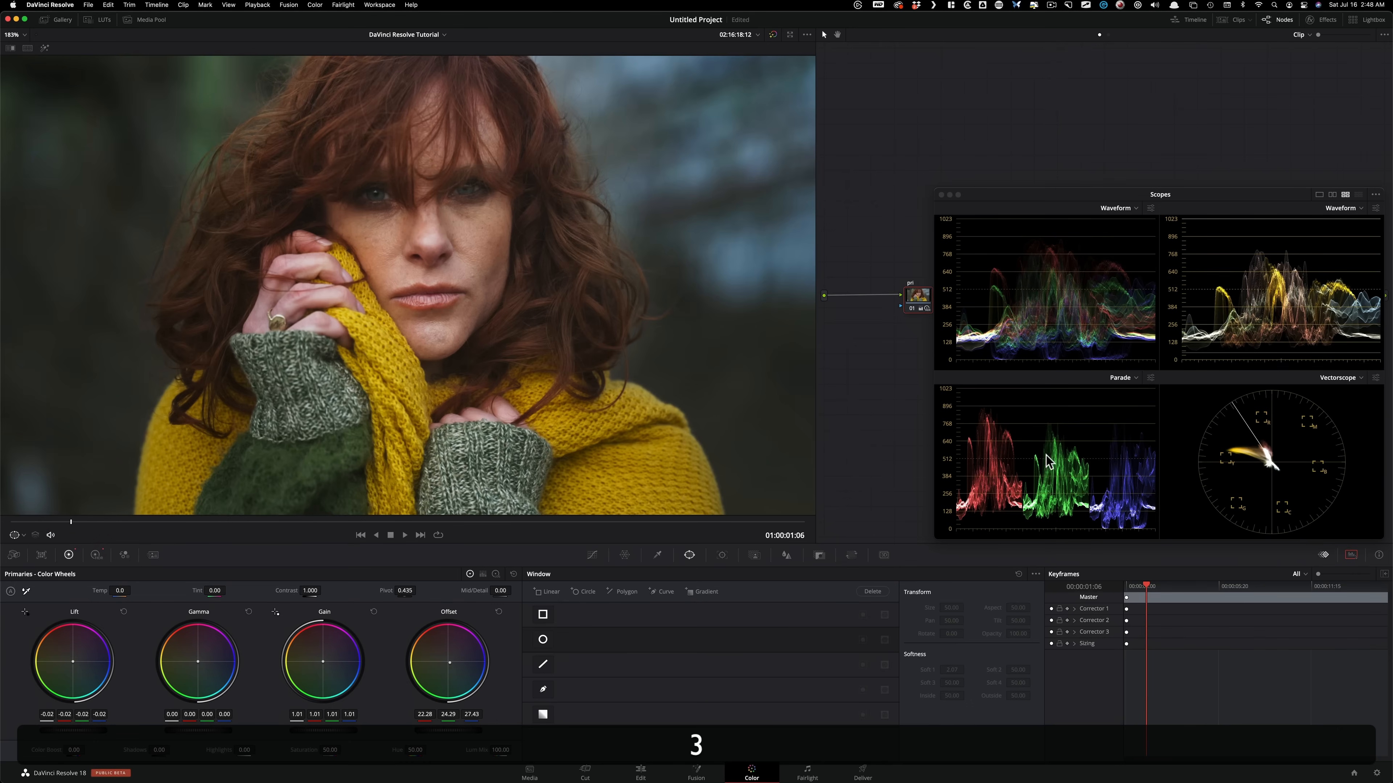
left_click_drag(1062, 205, 1050, 433)
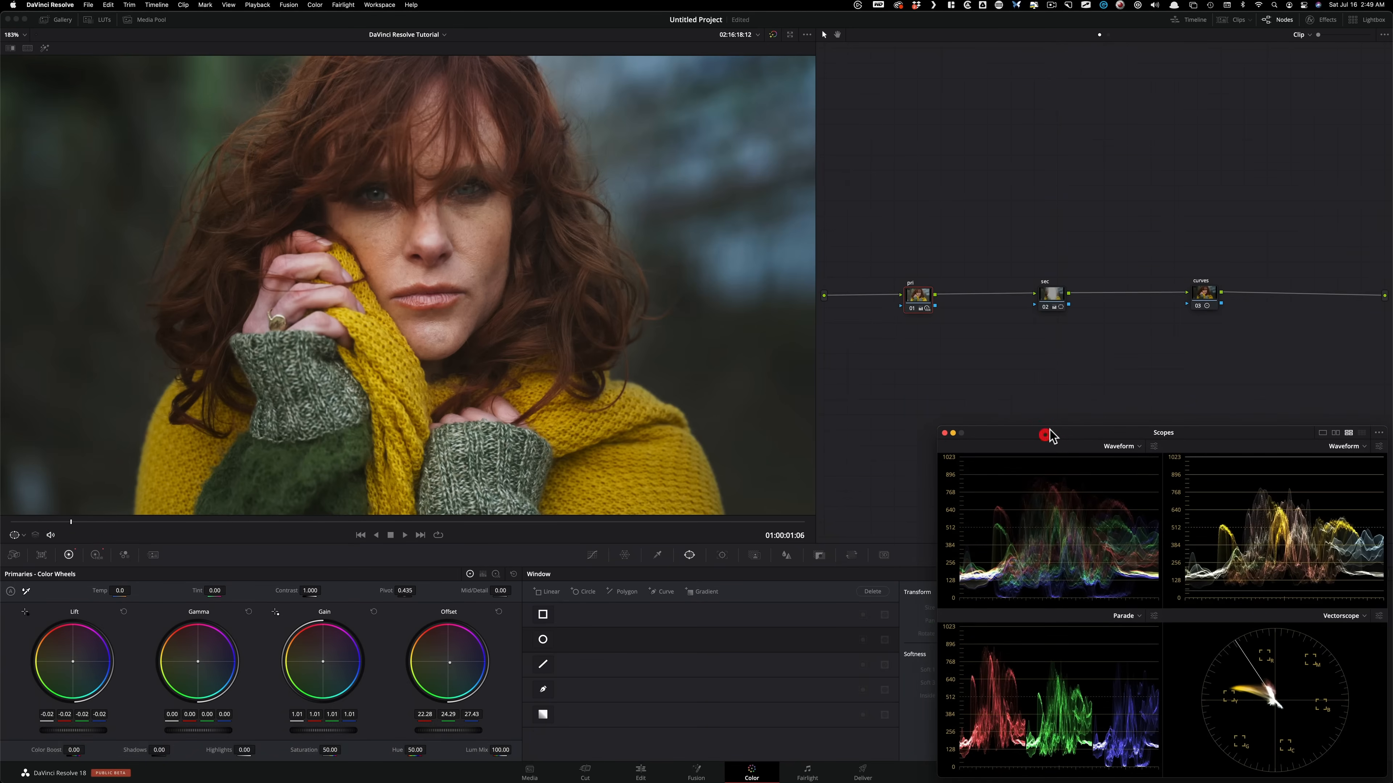
- Disable all three nodes, and re-enable the pri and curves nodes one at a time to review each contribution
left_click(1058, 299)
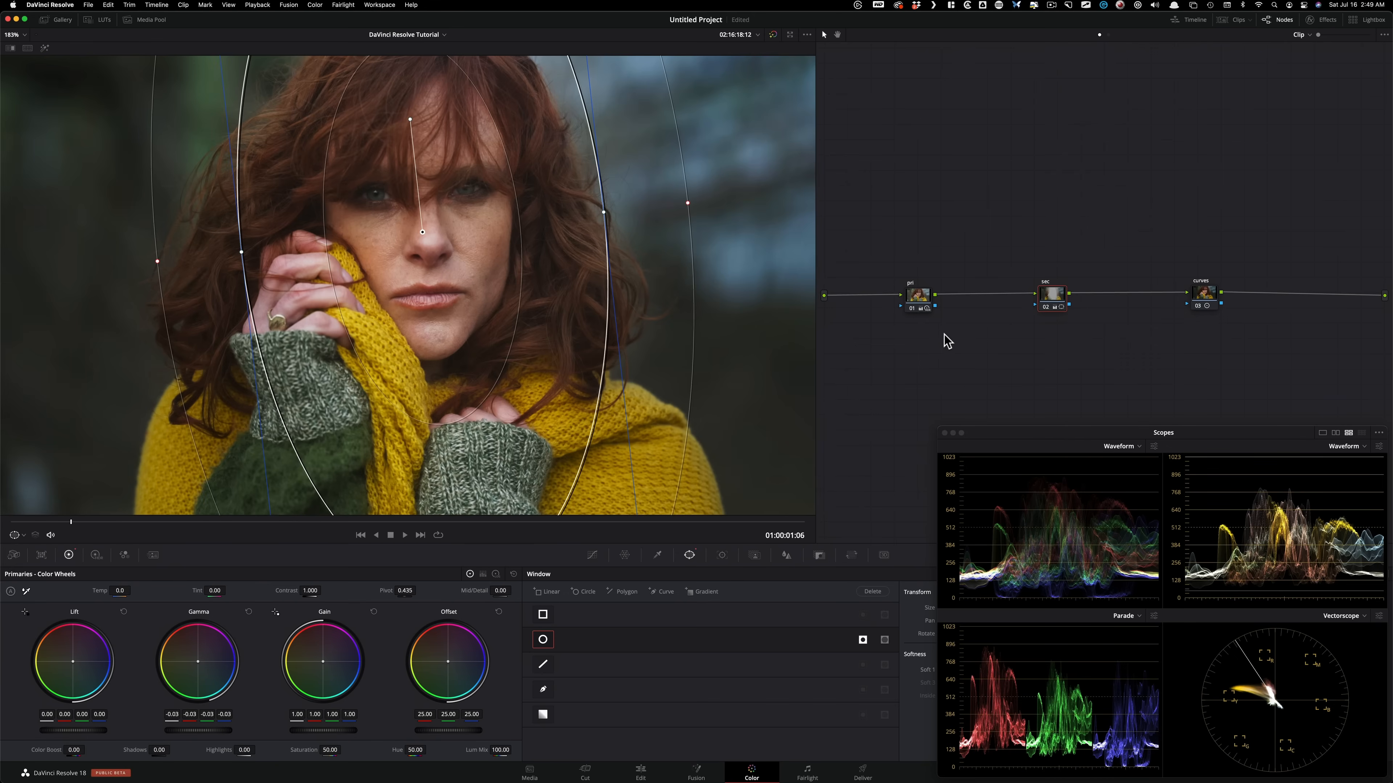
left_click(927, 342)
key("super+d")
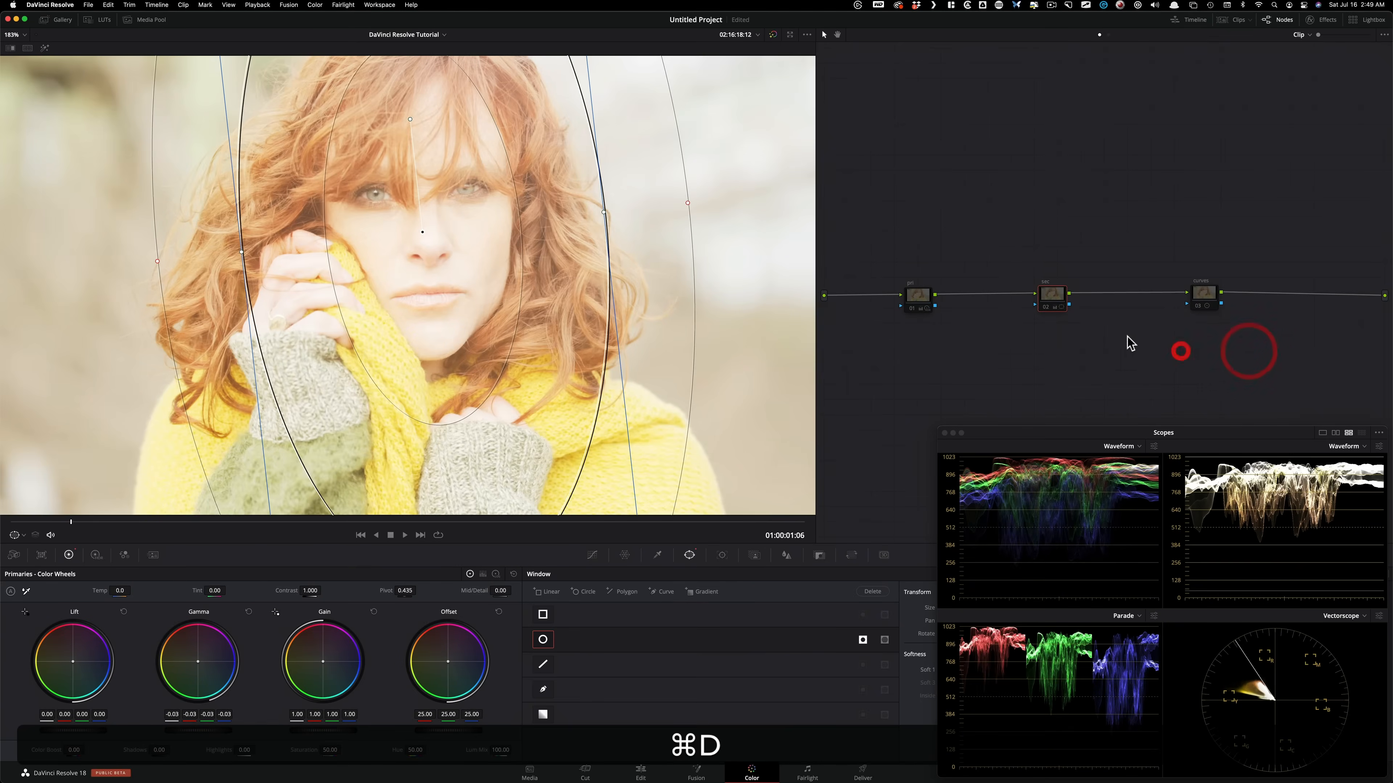
left_click(1051, 242)
left_click(926, 297)
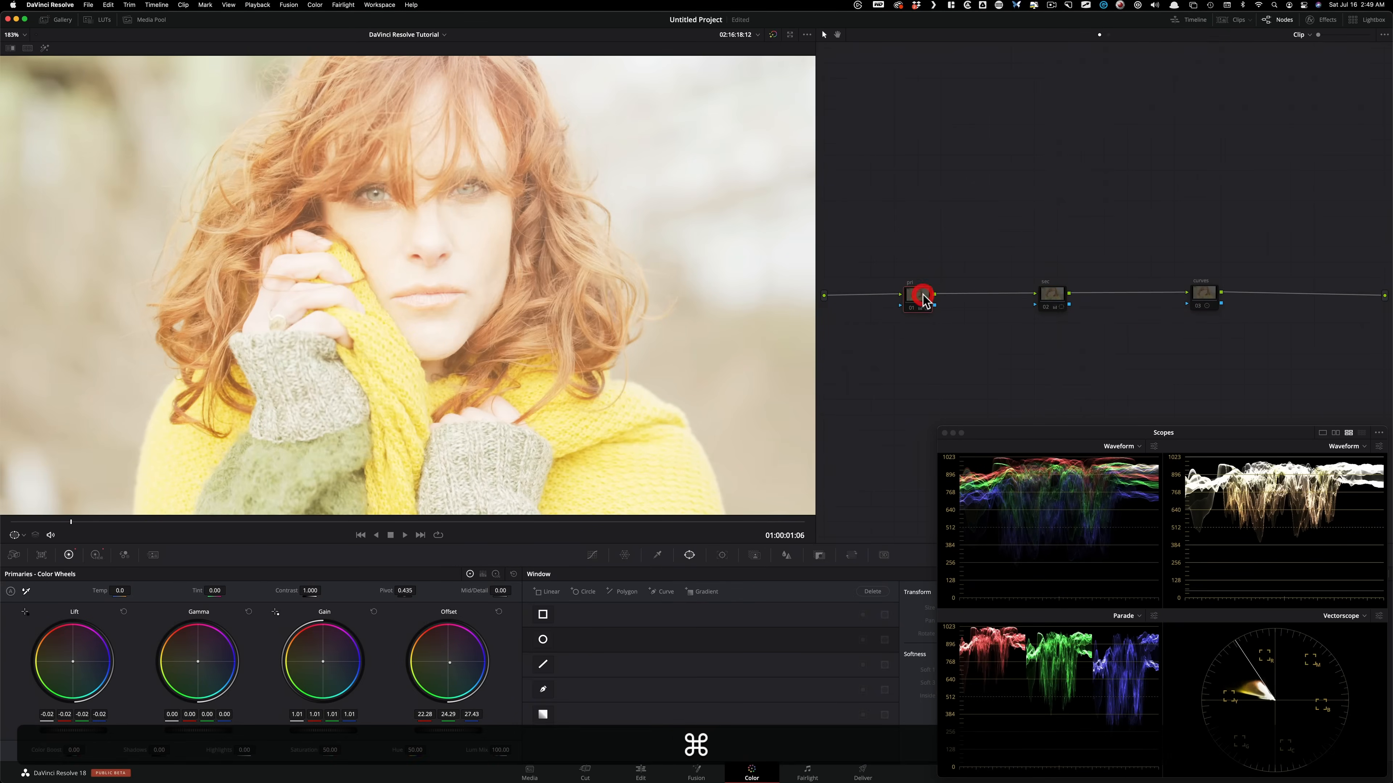
key("super+d")
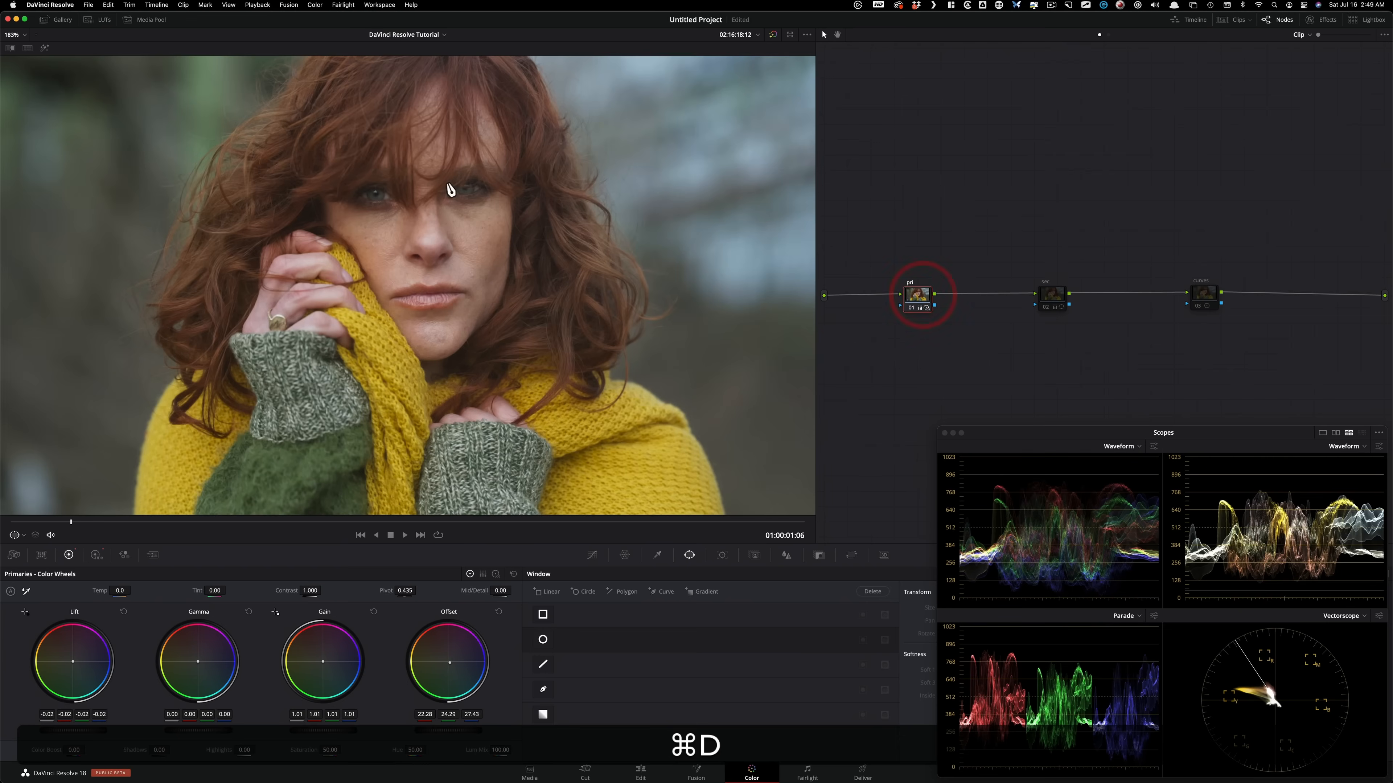
left_click(1213, 301)
key("super+d")
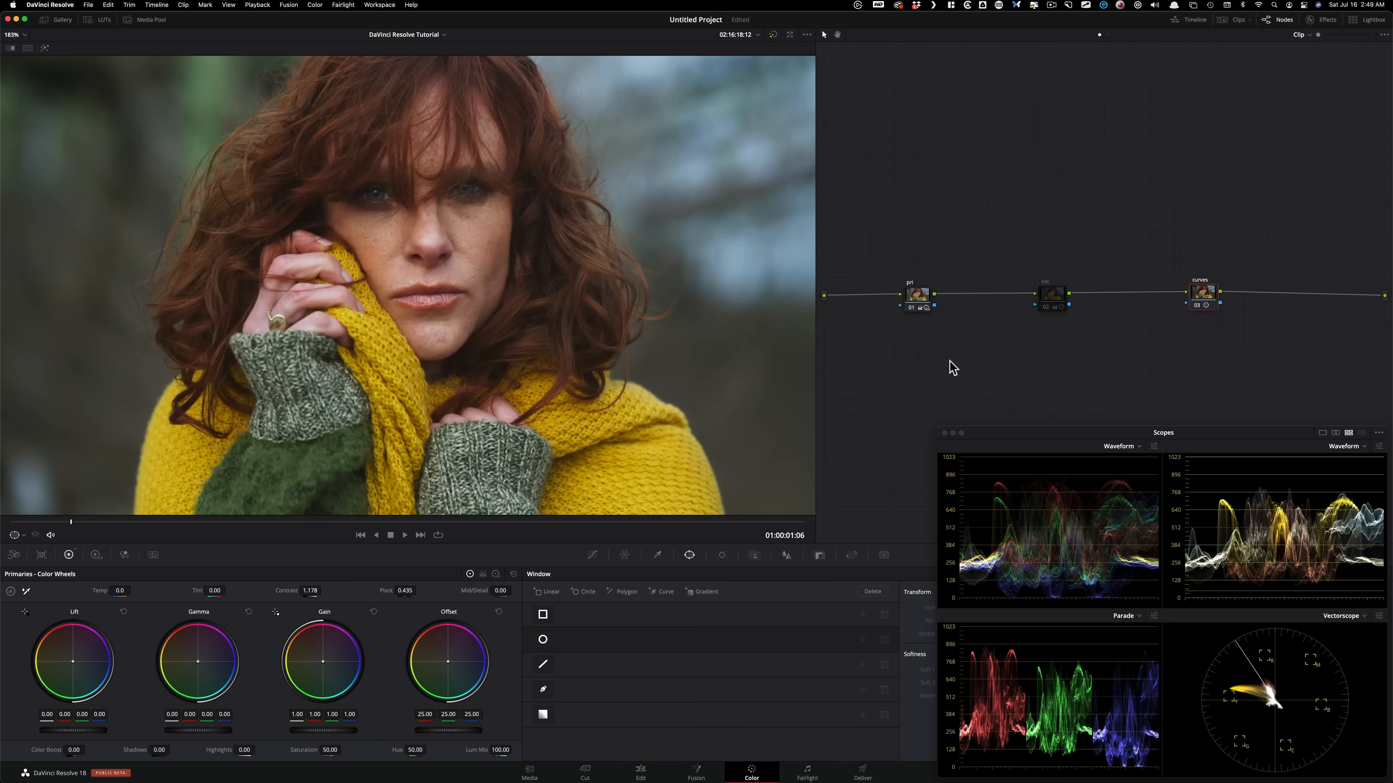
- Select the sec node and switch it on and off to compare its vignette, leaving it enabled
left_click(925, 301)
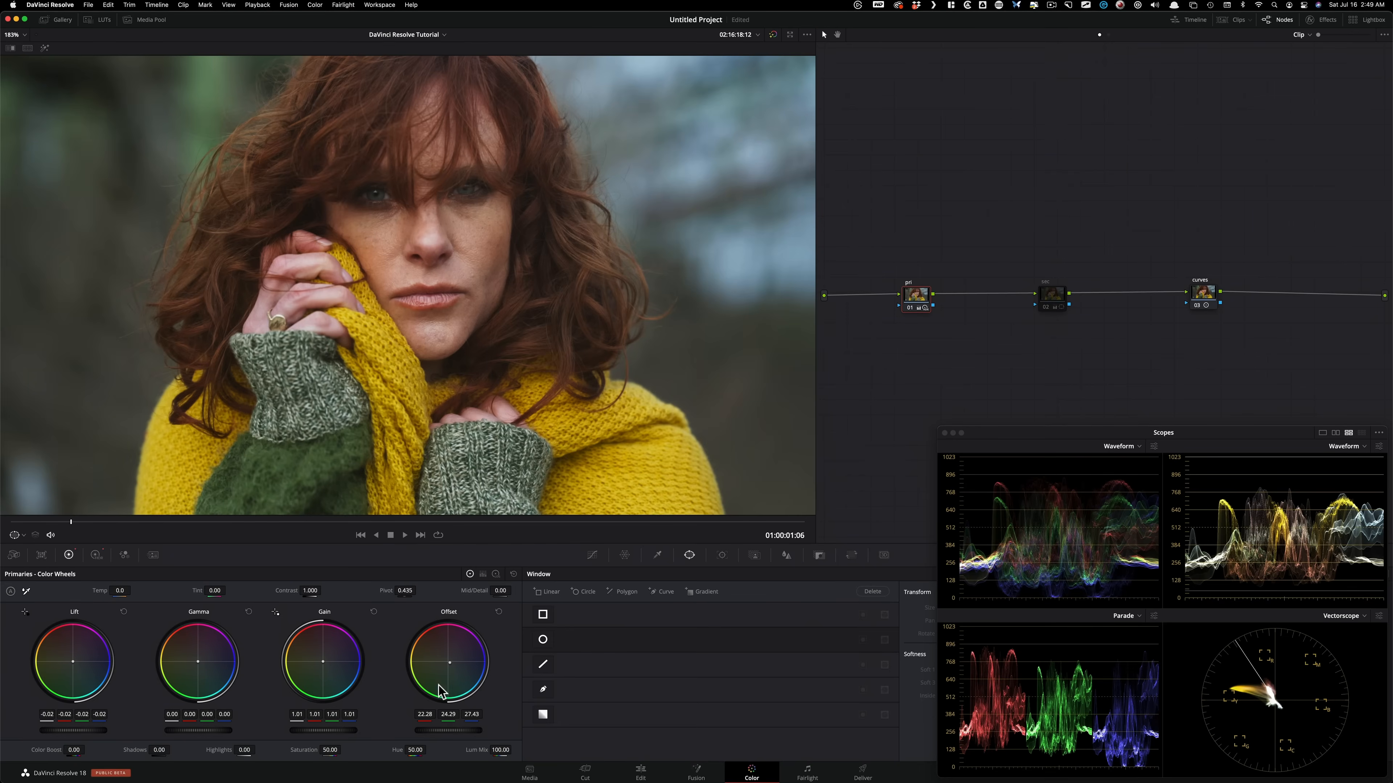
left_click(1063, 217)
left_click(1060, 296)
left_click_drag(1059, 293, 1072, 291)
key("super+d")
key("super+d")
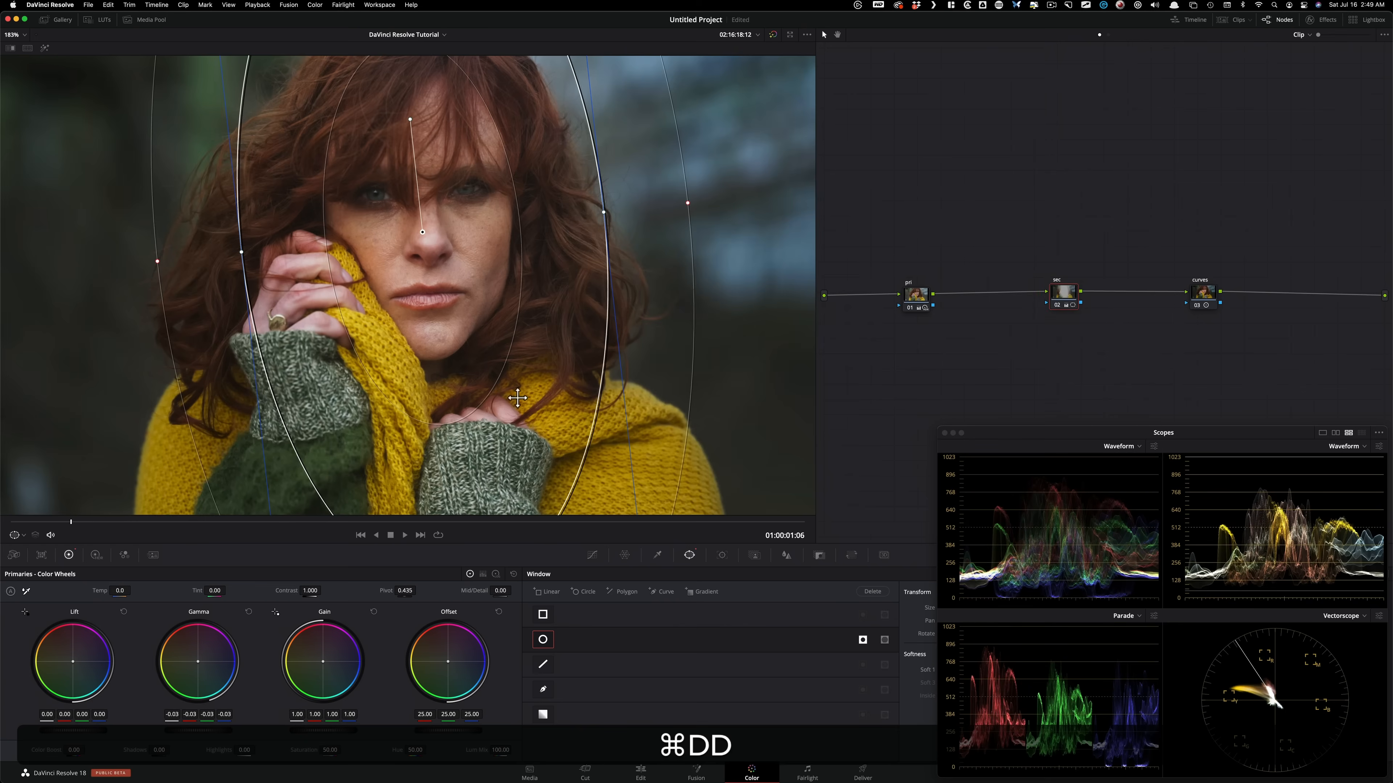
- Turn off the power window's on-screen overlay and move the playhead to 01:00:01:12
left_click(14, 535)
left_click(30, 549)
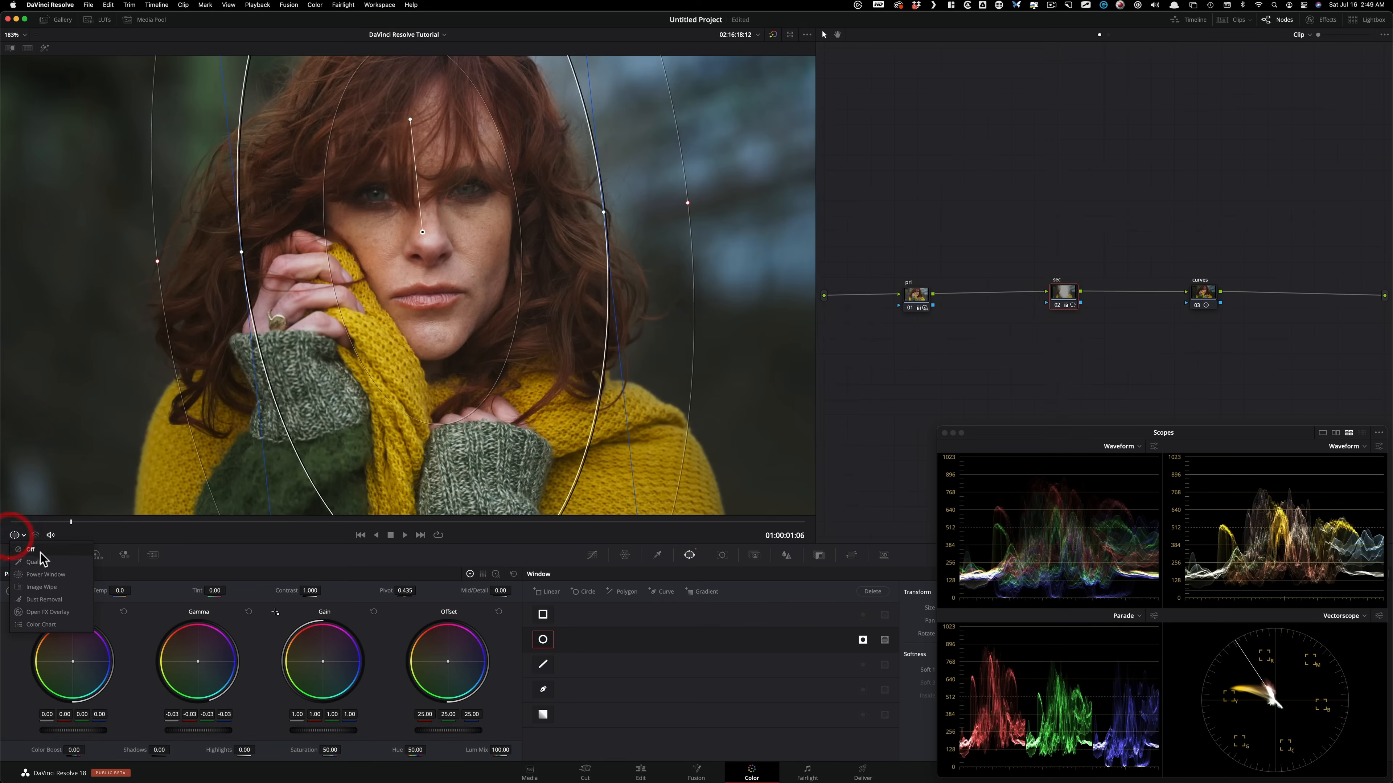
left_click_drag(82, 522, 682, 523)
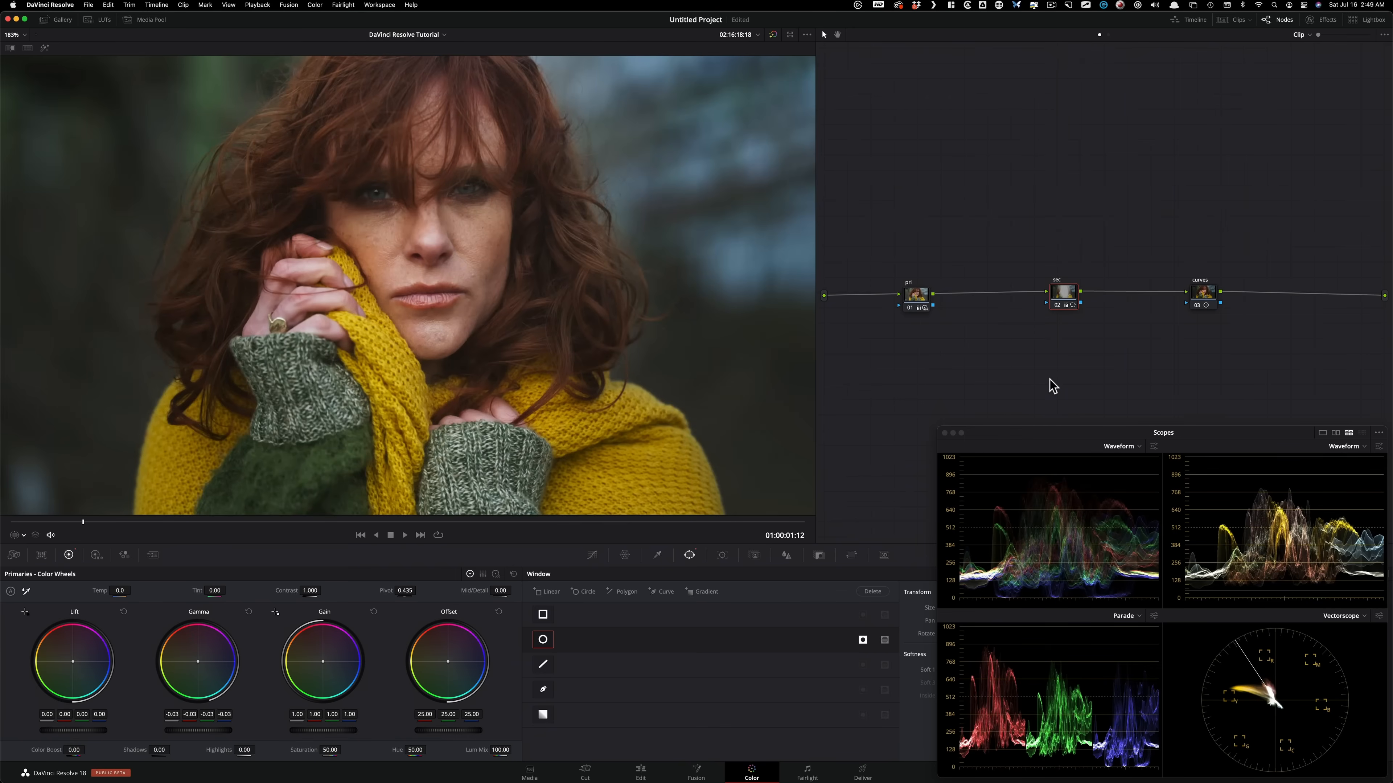
- Bypass and restore all grades repeatedly to compare the original image with the finished grade, ending with the grade active
key("shift+d")
key("shift+d")
key("shift+d")
key("shift+d")
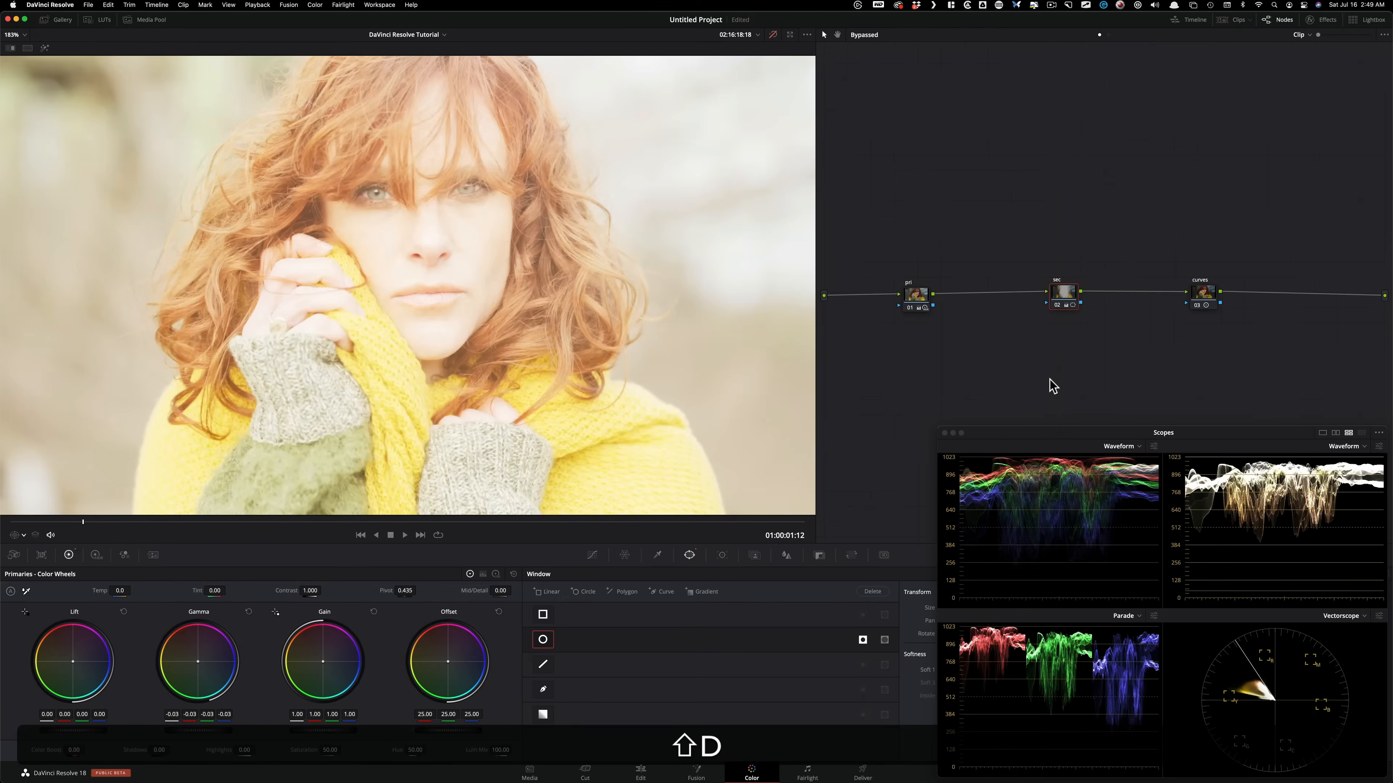
key("shift+d")
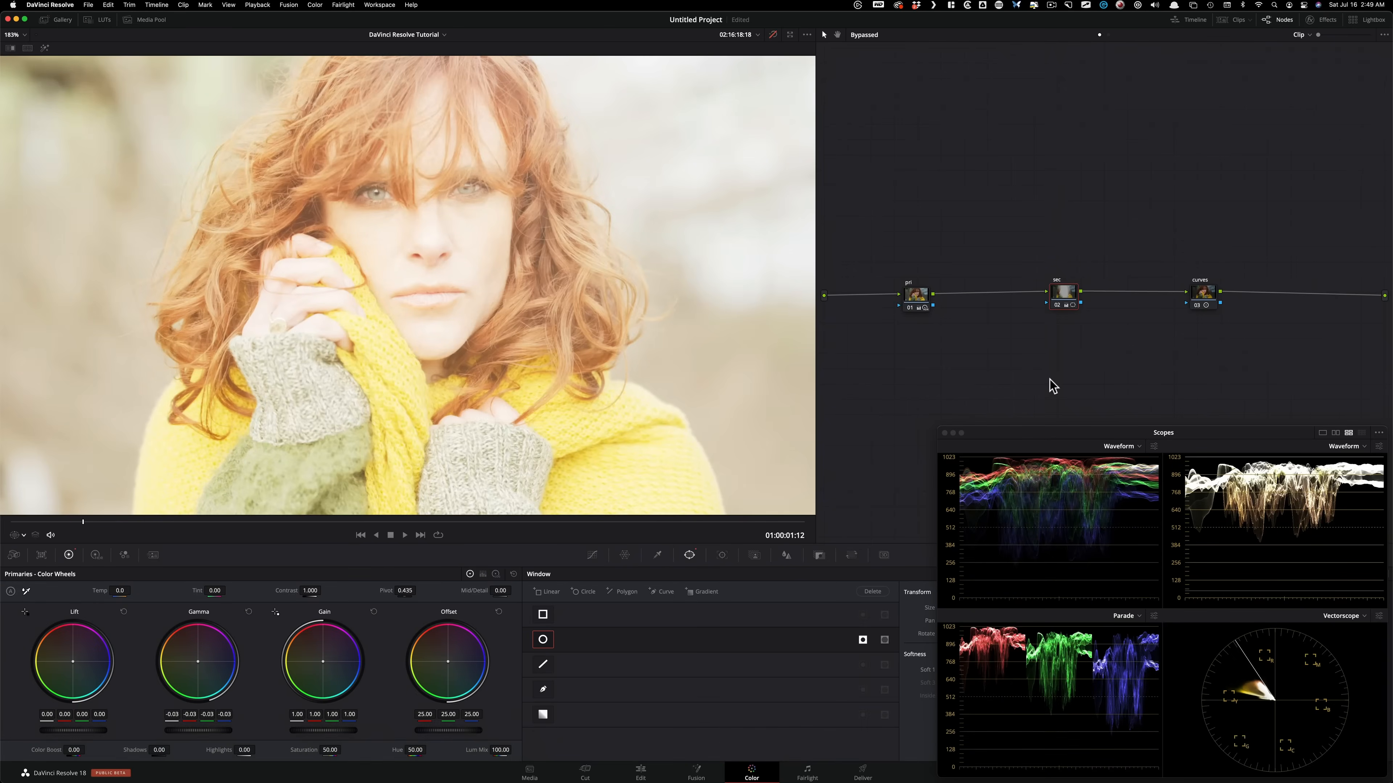
key("shift")
key("shift")
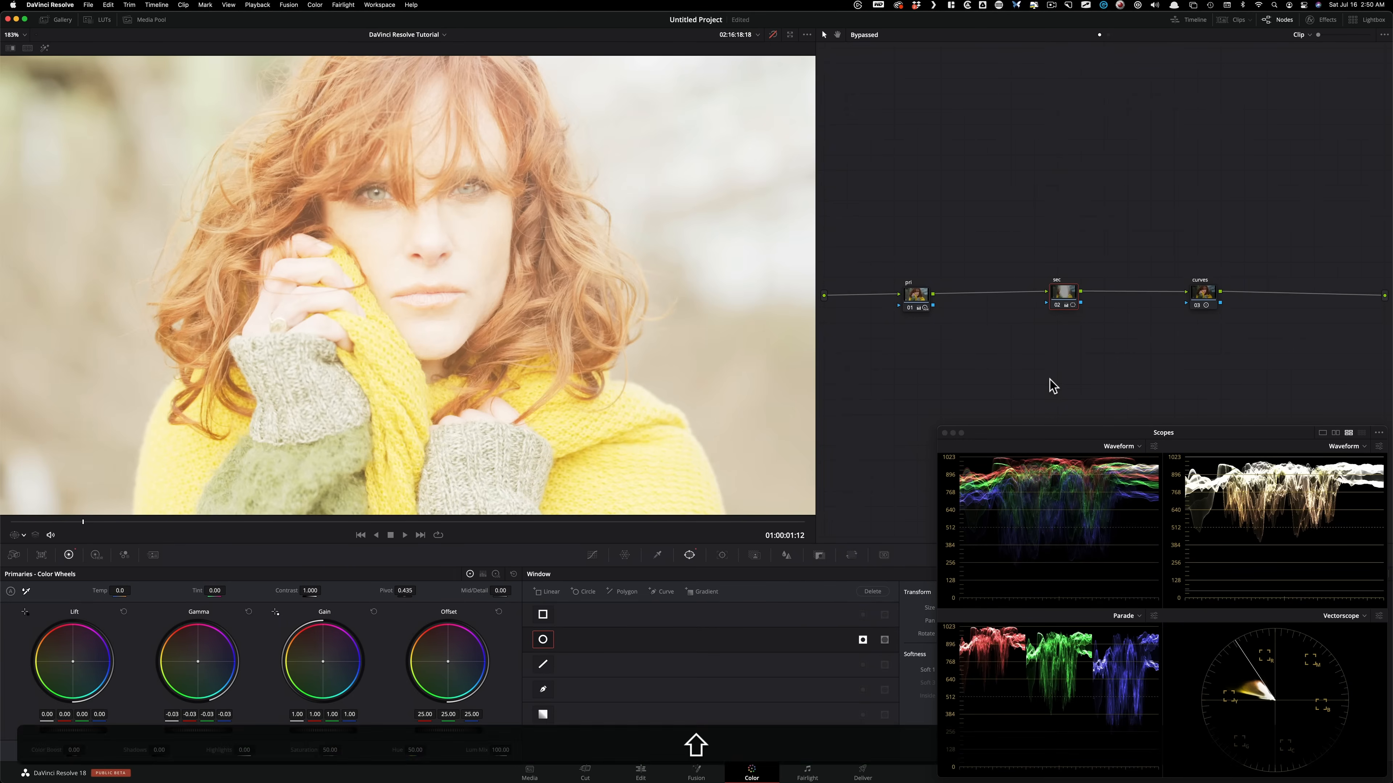
key("shift+d")
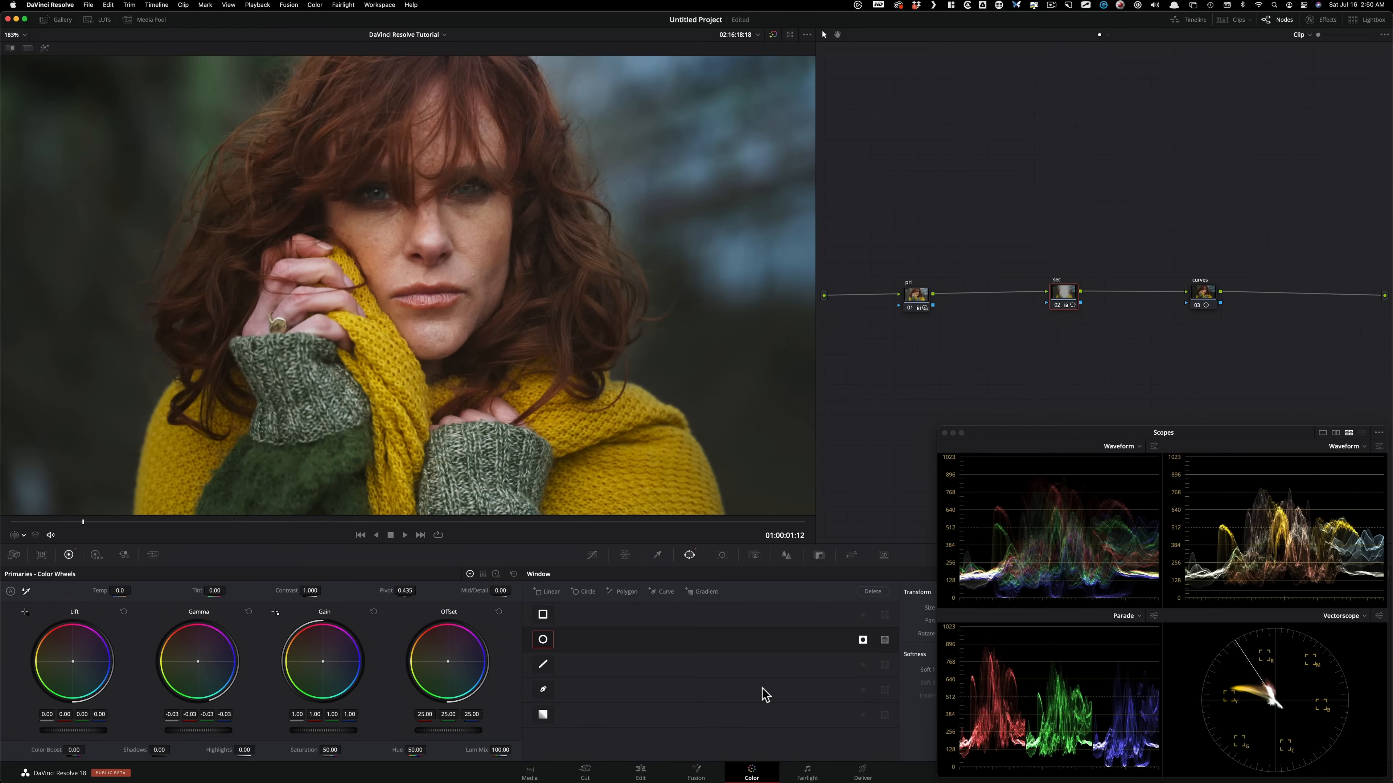
- Go to the Deliver page, choose the ProRes 422 HQ render preset and keep Apple ProRes 422 HQ as its type
left_click(863, 771)
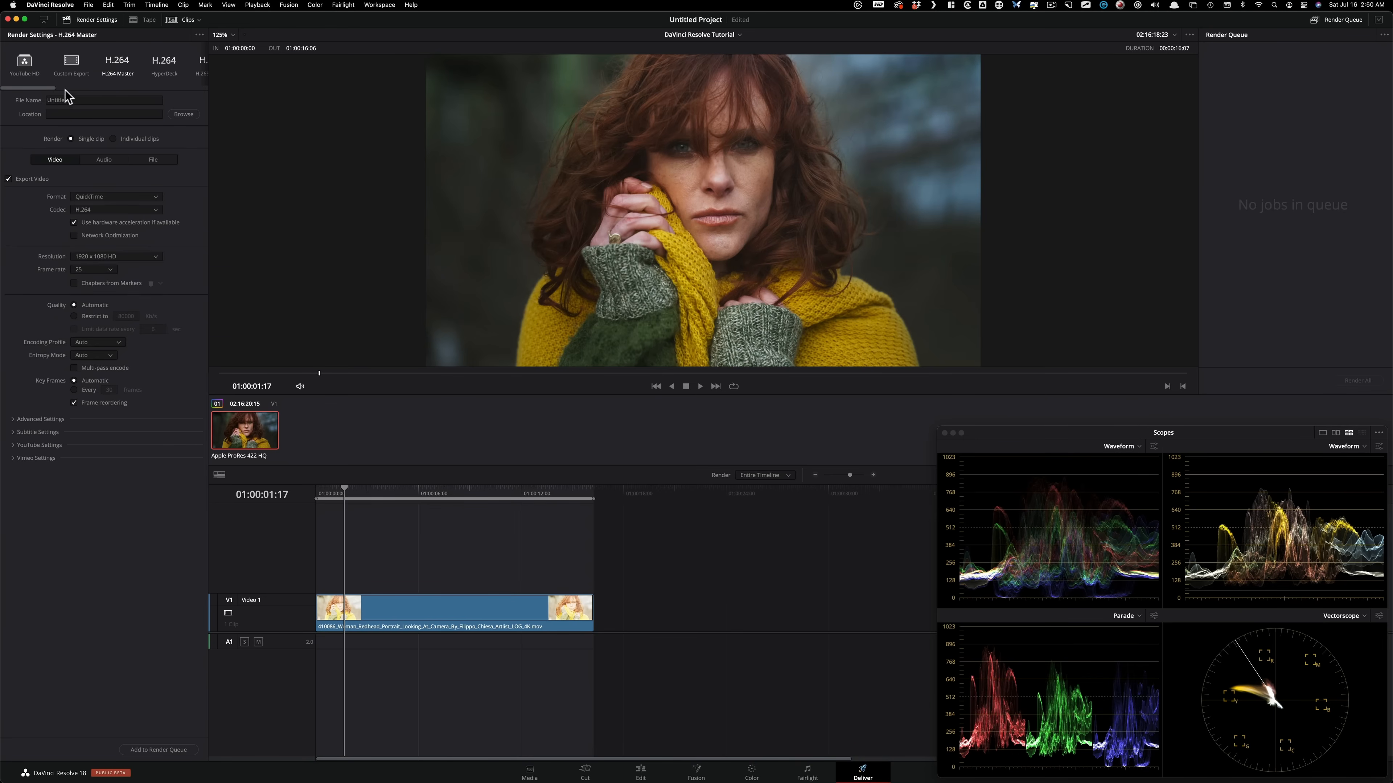
left_click(107, 65)
left_click(115, 69)
left_click_drag(38, 89, 79, 89)
left_click(114, 75)
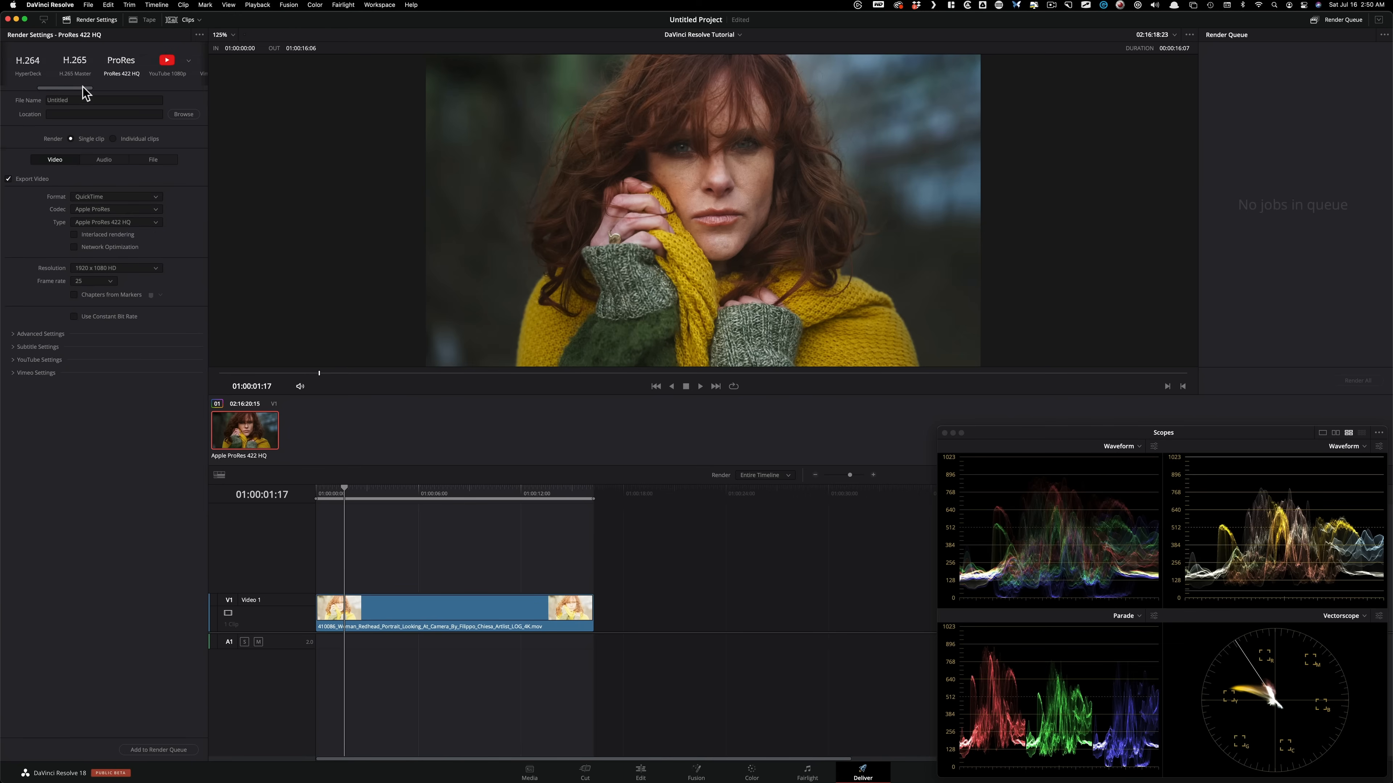
left_click(124, 67)
left_click(132, 222)
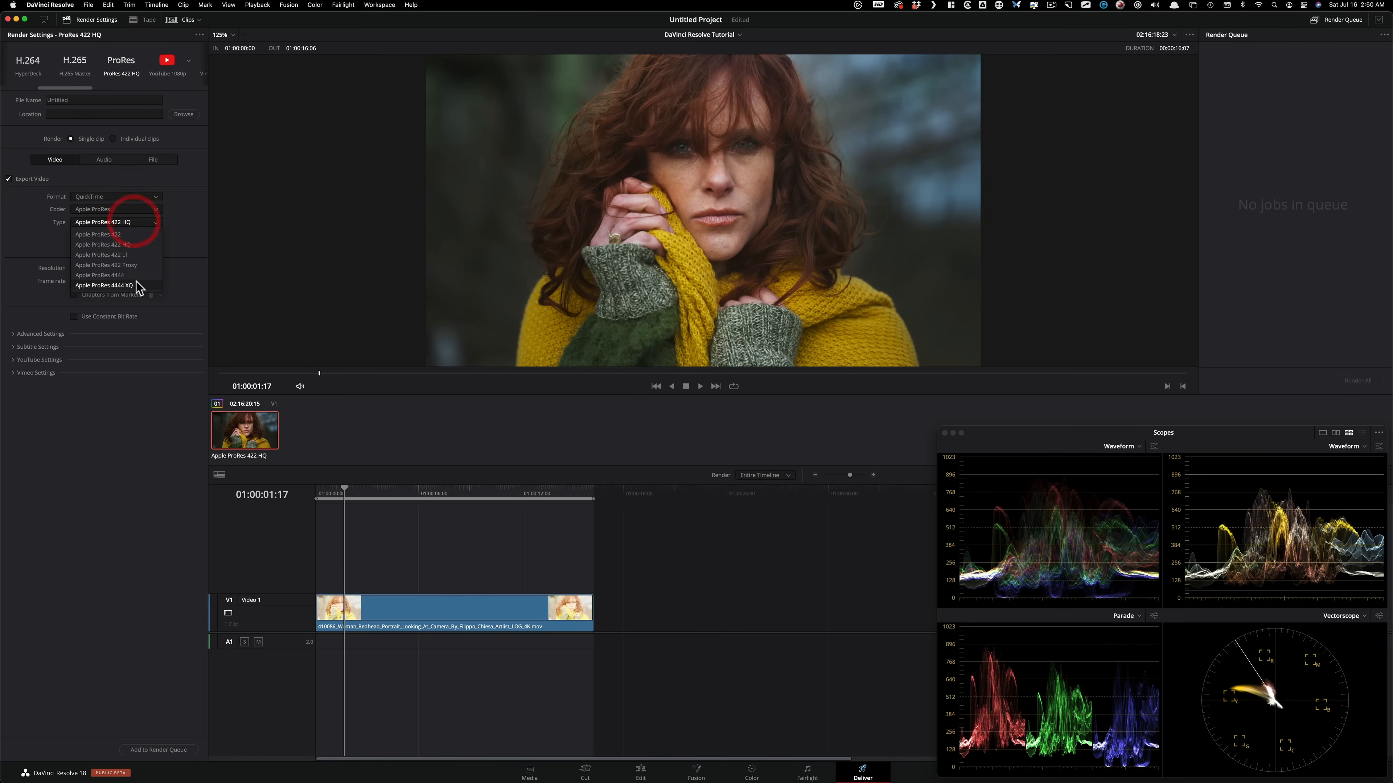
left_click(118, 457)
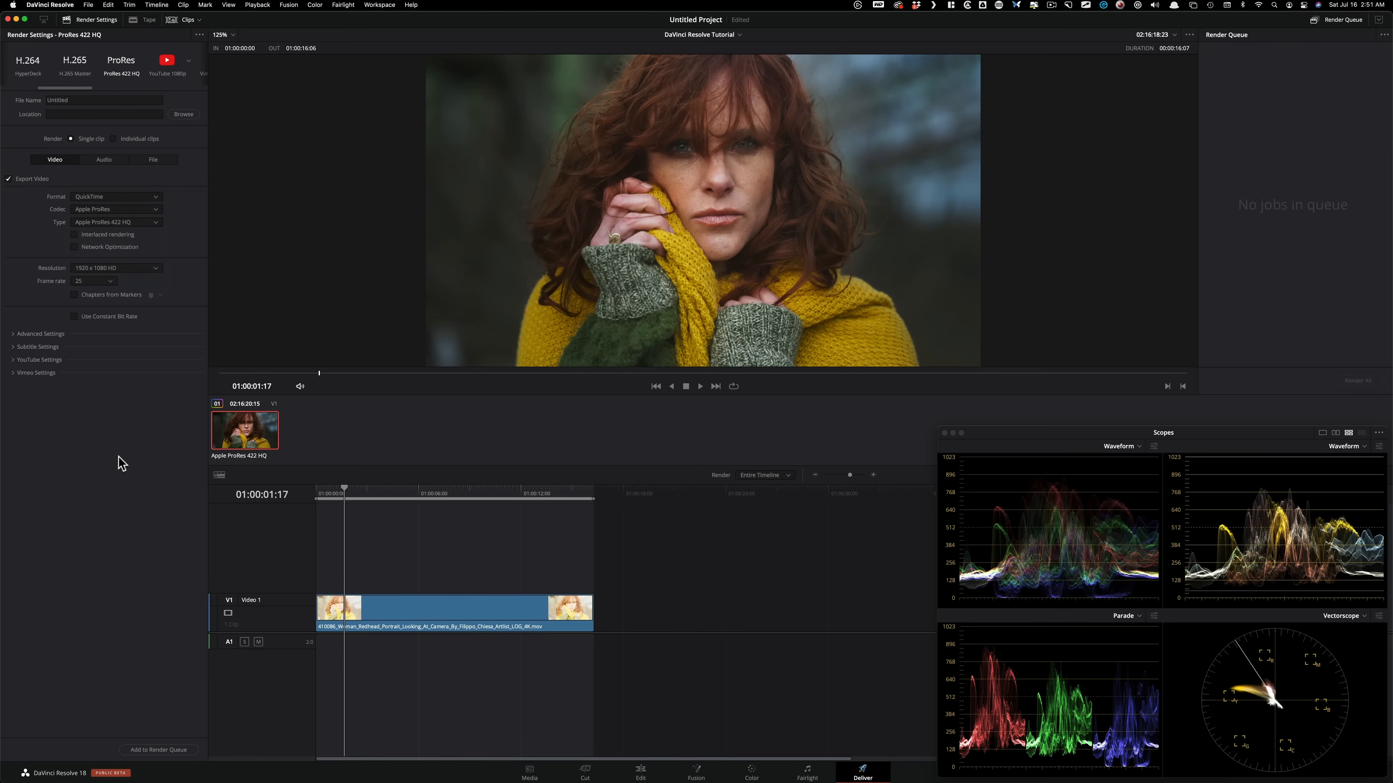
- Add the render to the queue, saving Untitled.mov in the tutorial project's 06_Deliverables folder
left_click(165, 750)
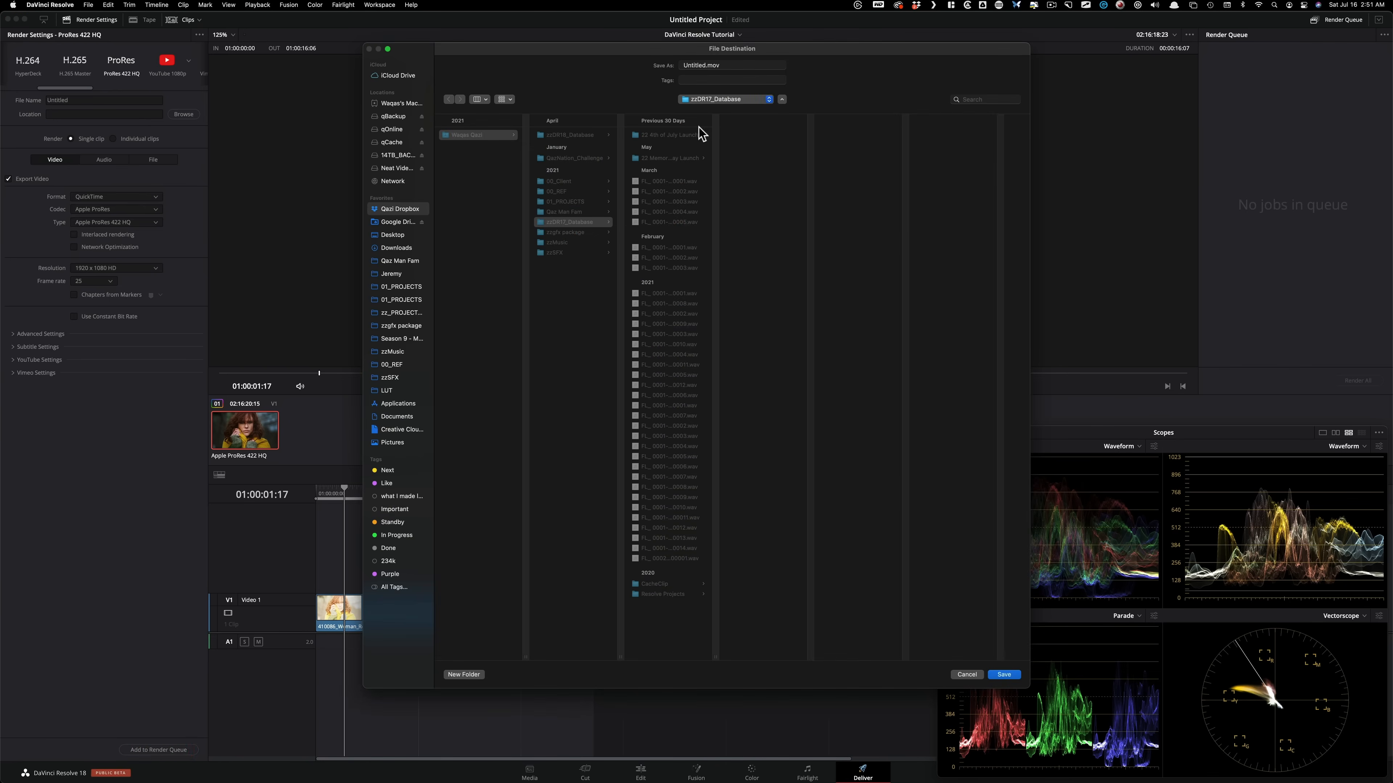
left_click(760, 99)
left_click(761, 99)
left_click(740, 100)
left_click(737, 162)
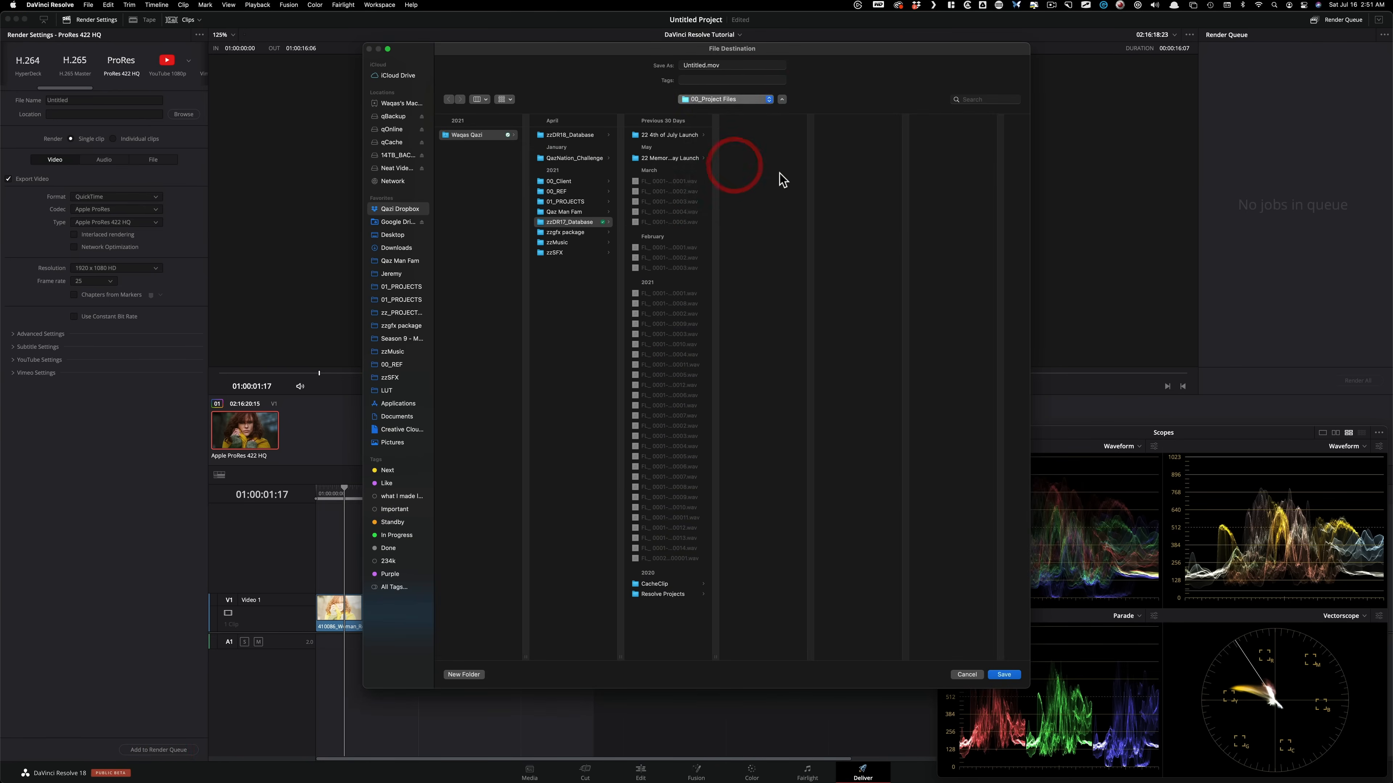
left_click(670, 206)
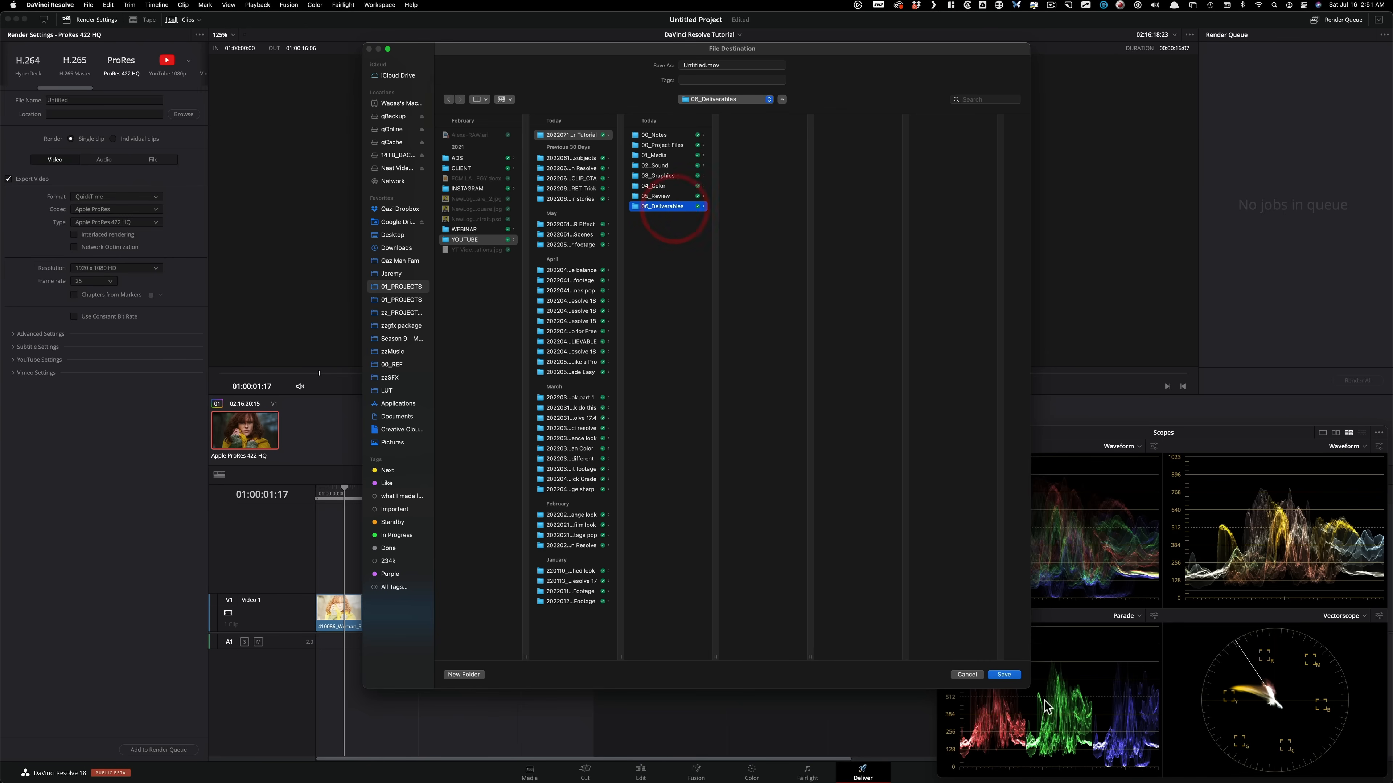
left_click(1002, 674)
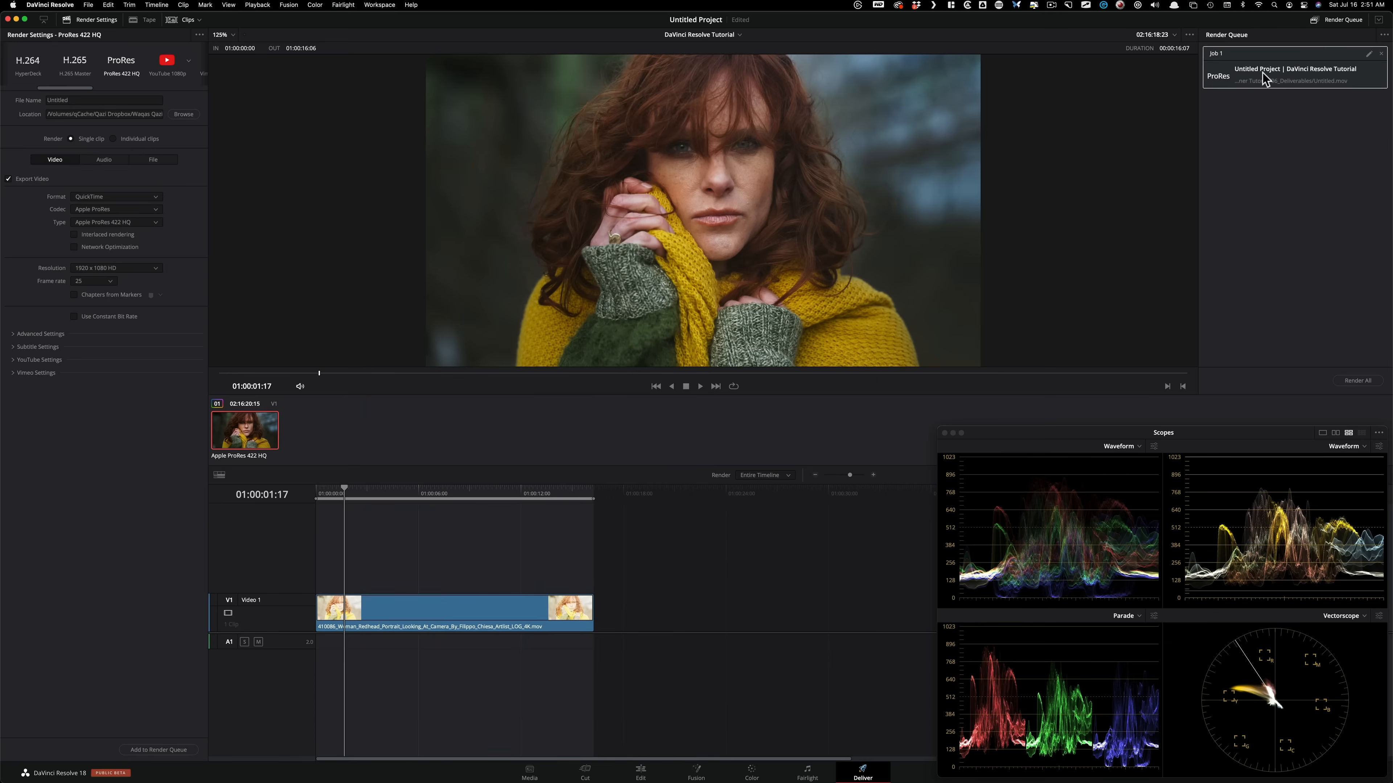
- Select the queued job and open the render's file name for editing
left_click(1302, 152)
left_click(1280, 71)
double_click(98, 100)
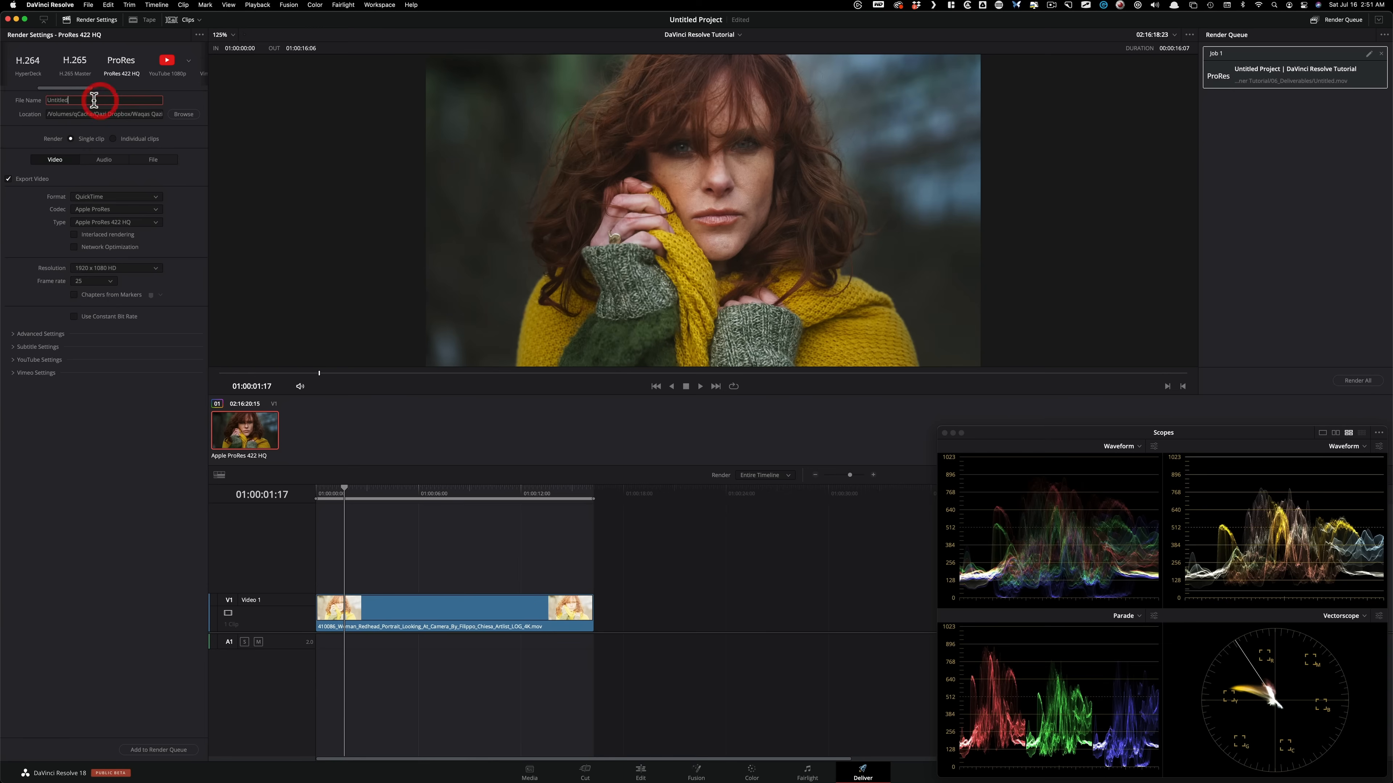
left_click(118, 101)
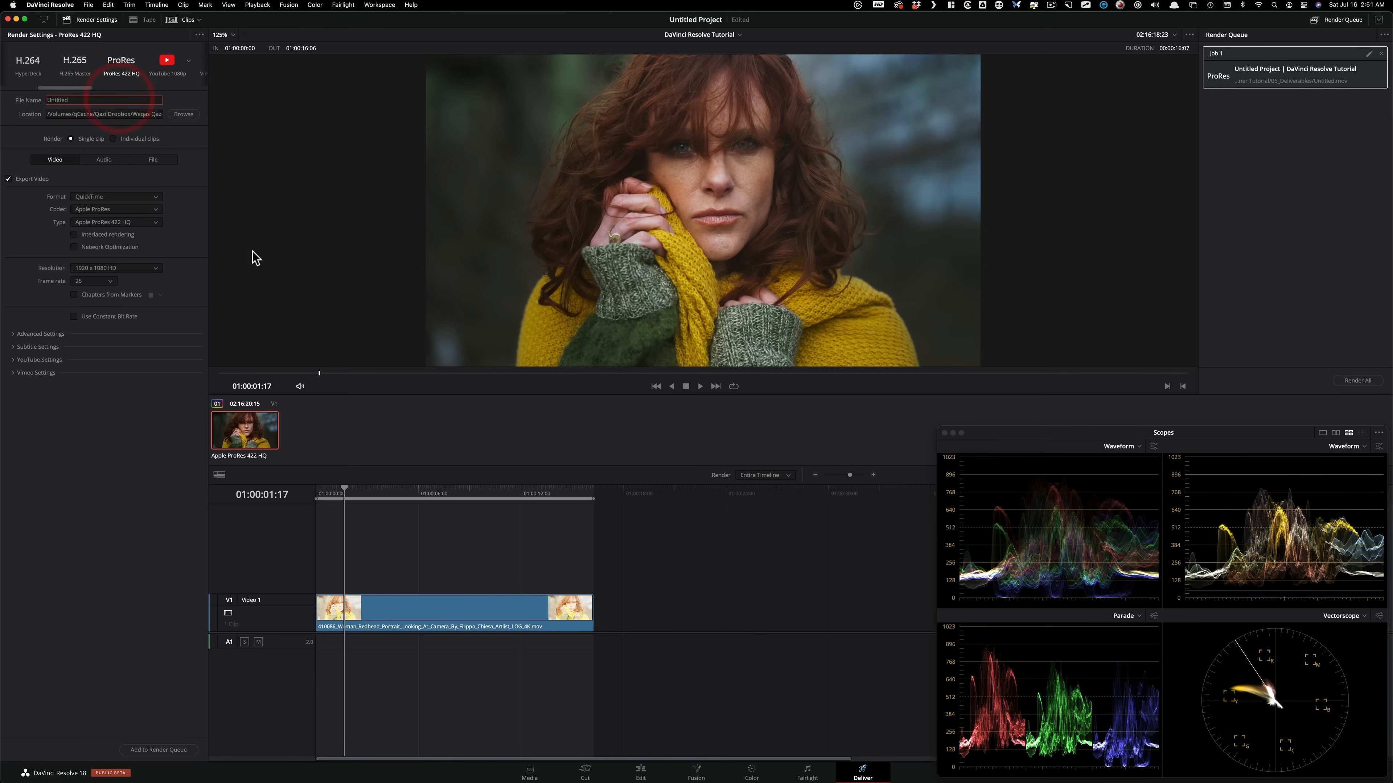